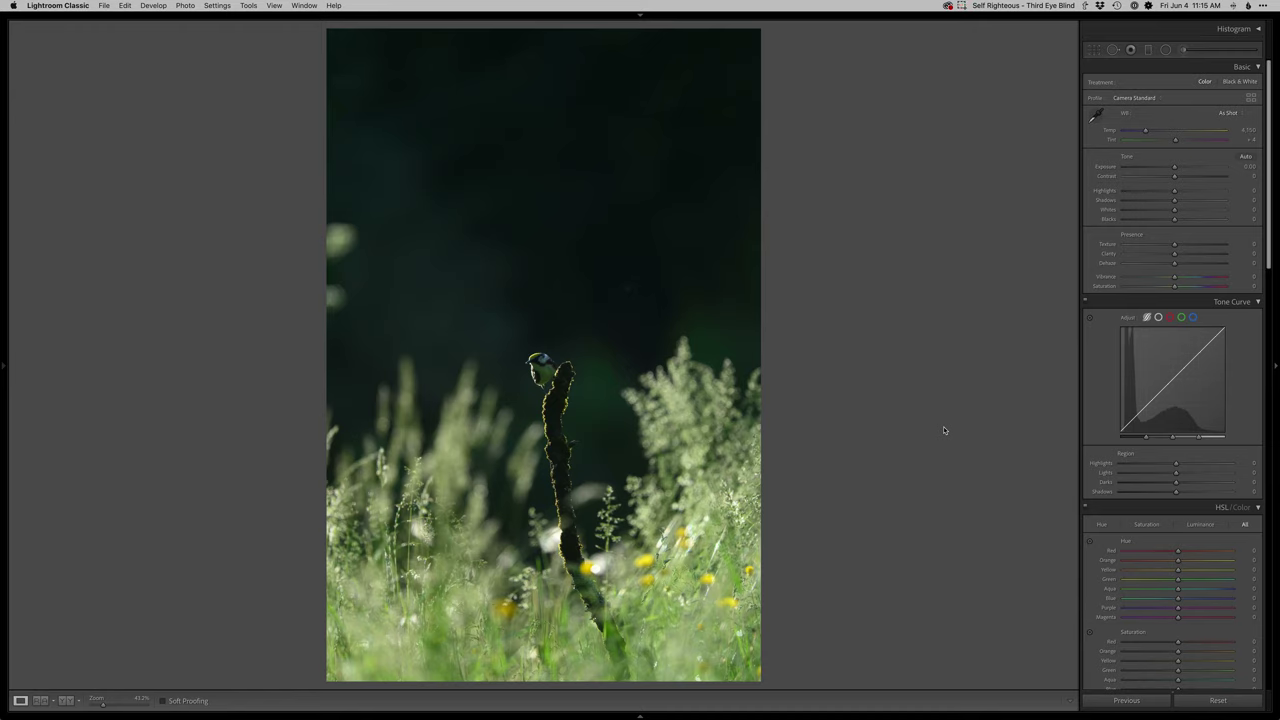
Crop the photo slightly tighter at its original aspect ratio, repositioning the frame around the bird and its perch
key(r)
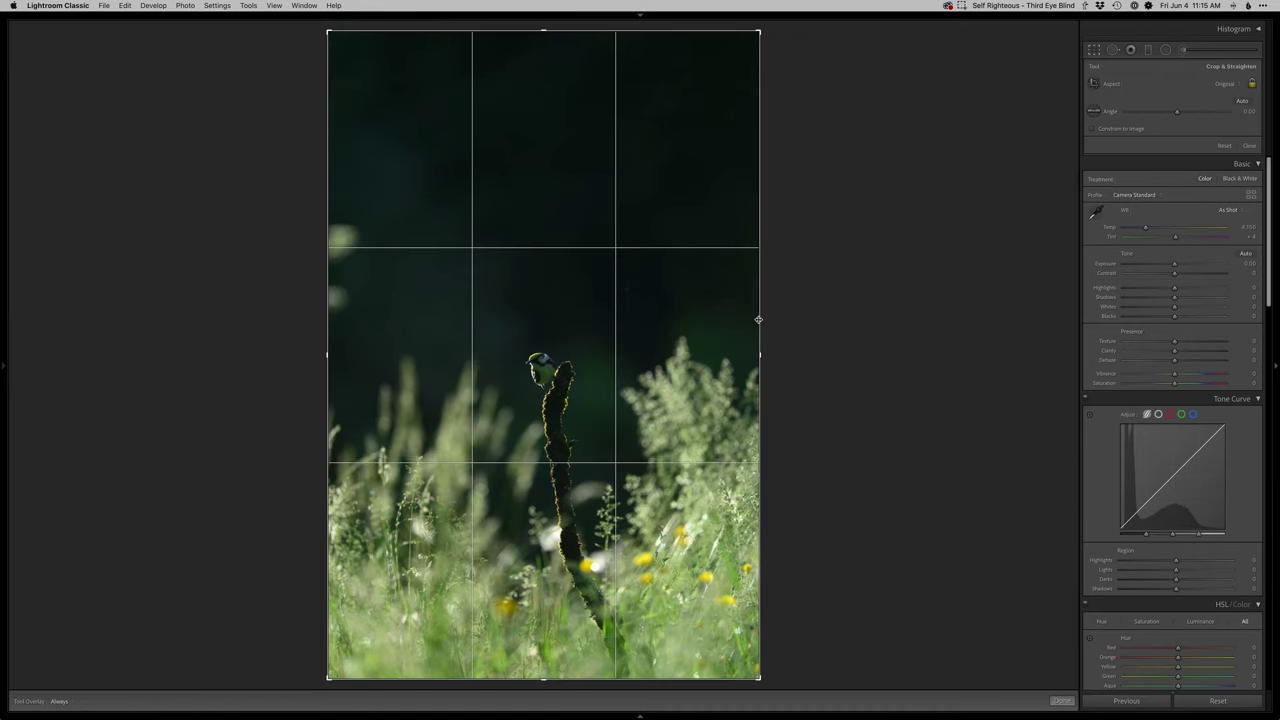
drag(759, 320, 738, 324)
drag(591, 361, 591, 329)
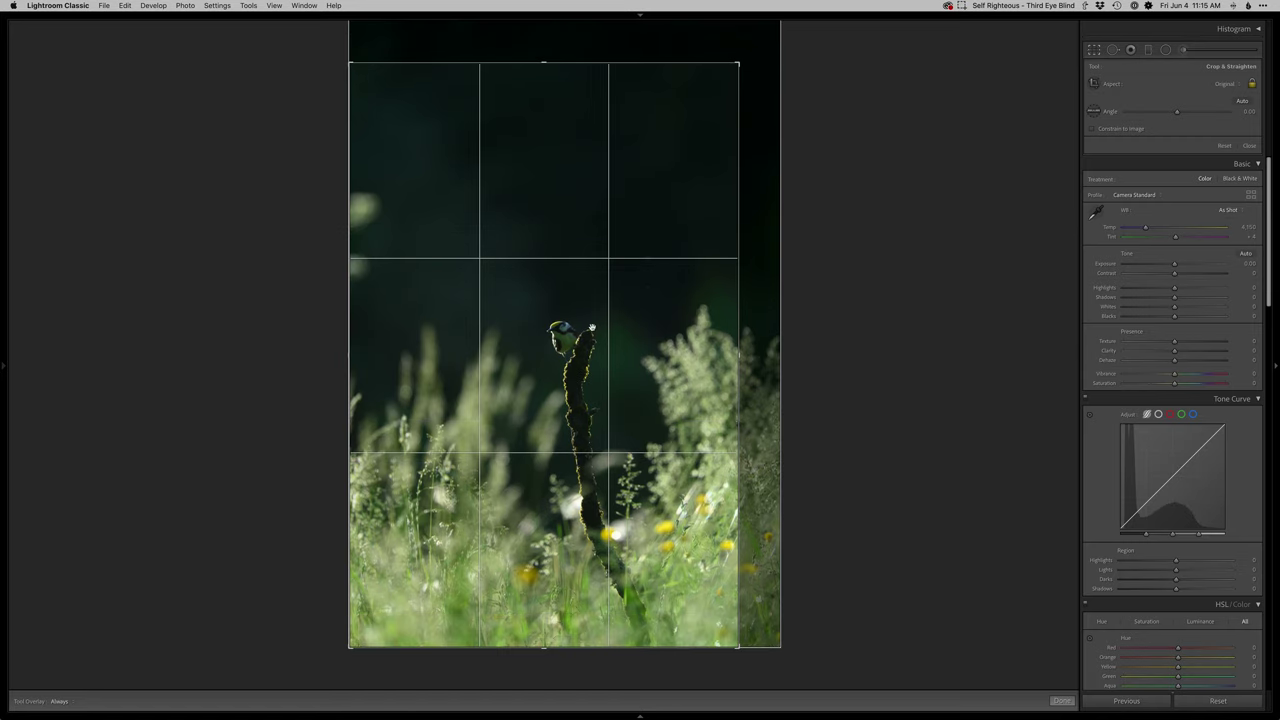
key(Return)
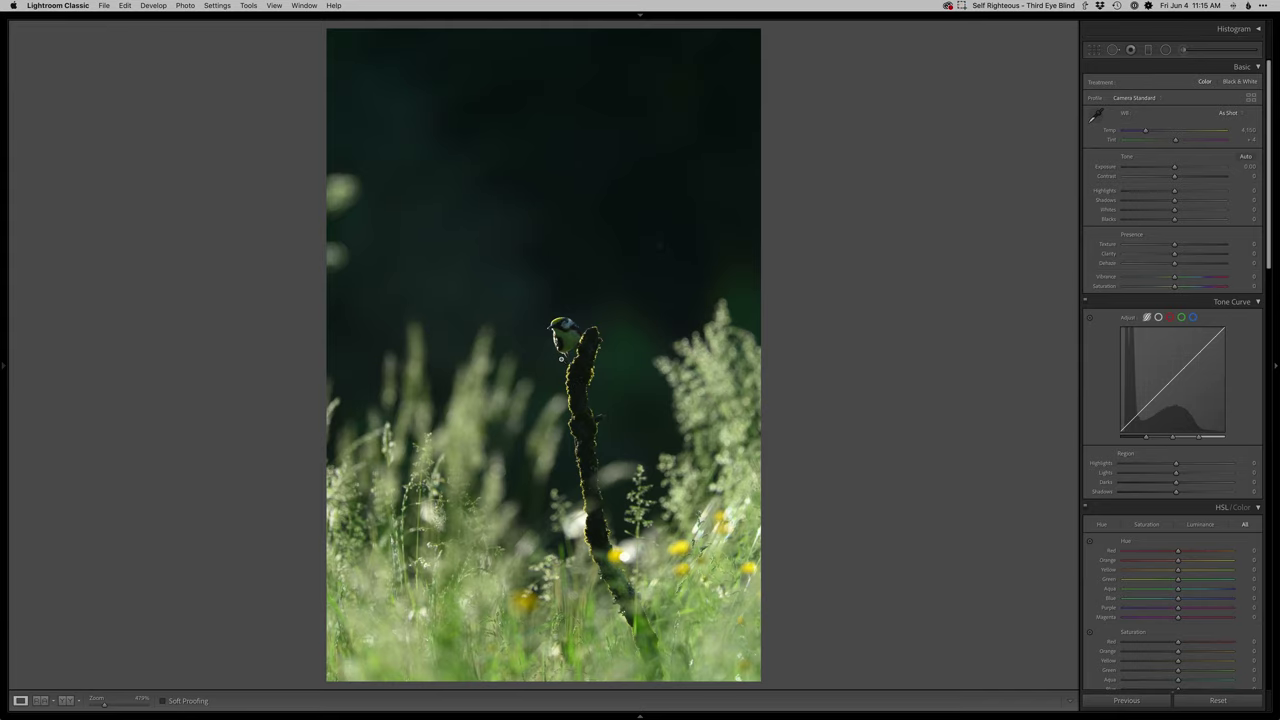
key(r)
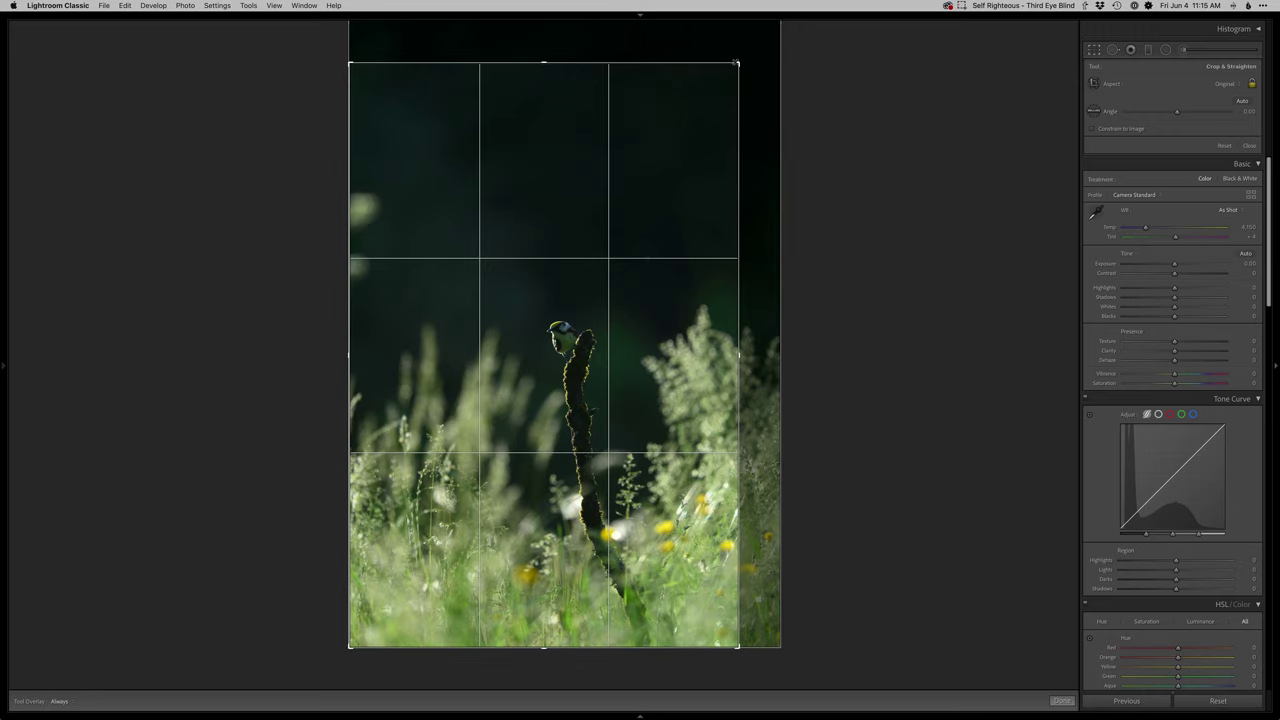
drag(736, 62, 736, 65)
key(Return)
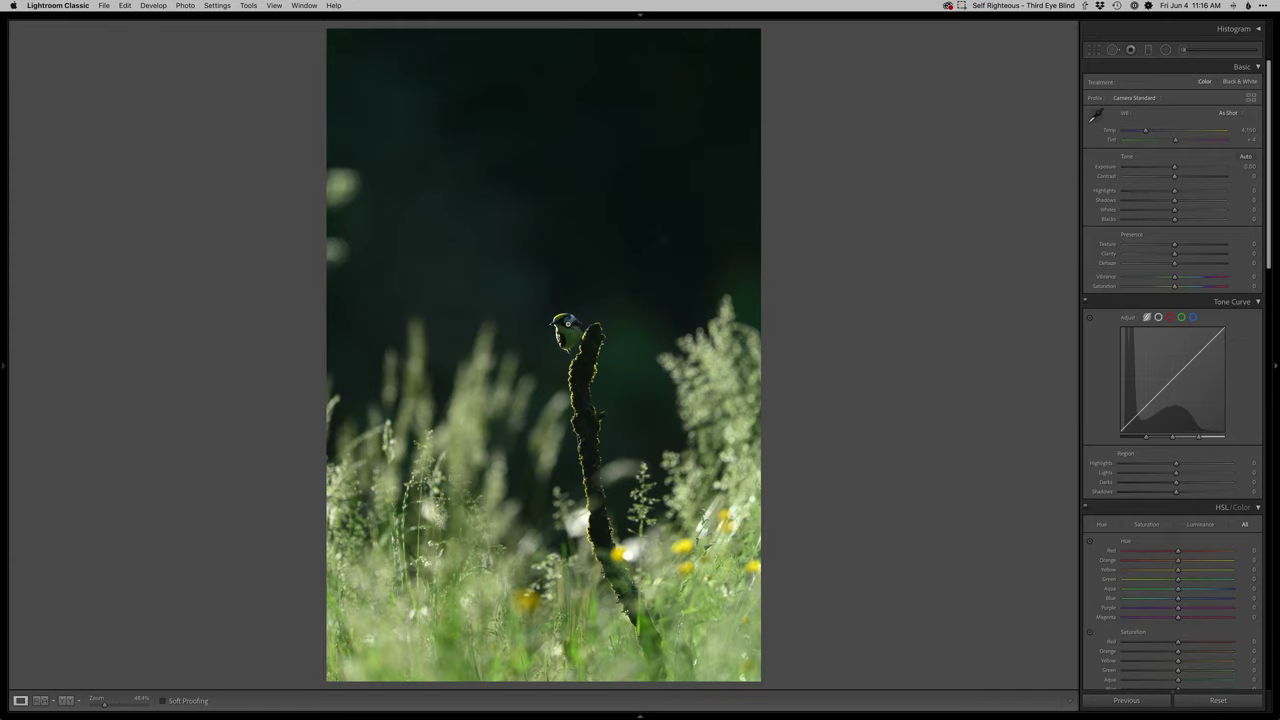
Try sampling the white balance from the bird's pale breast and cheek feathers, and undo it
click(567, 322)
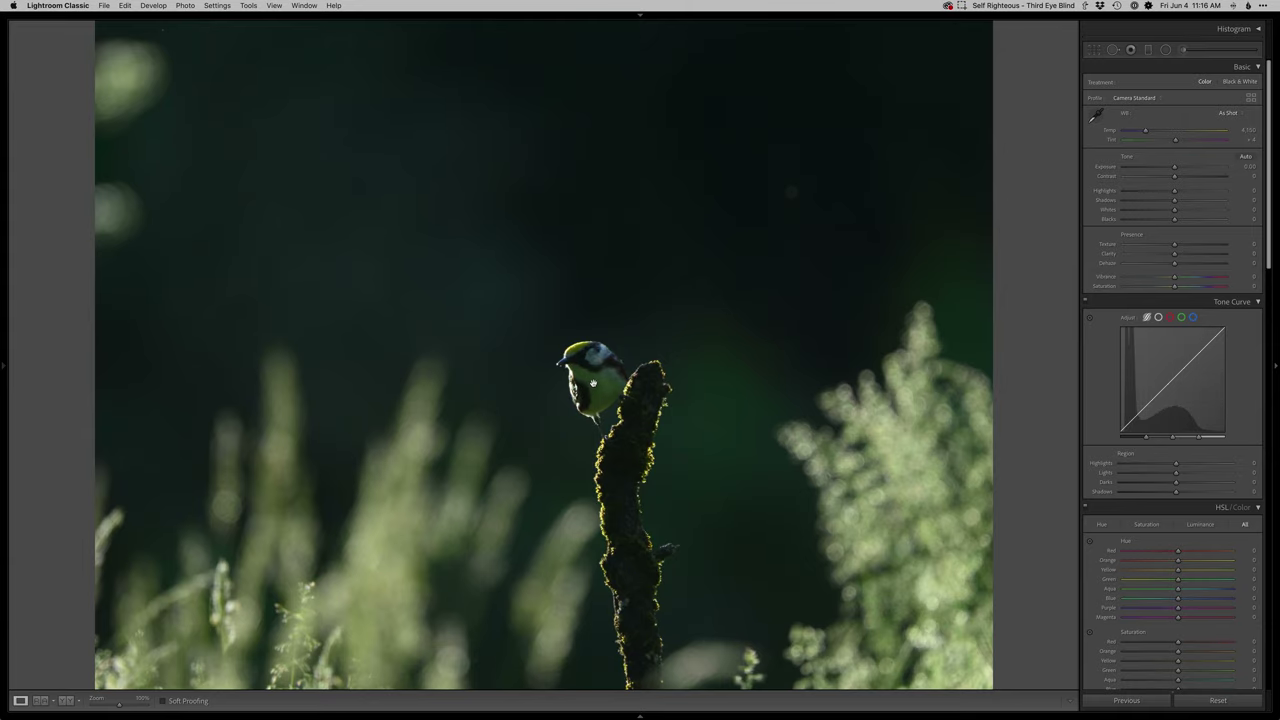
click(593, 383)
key(super+z)
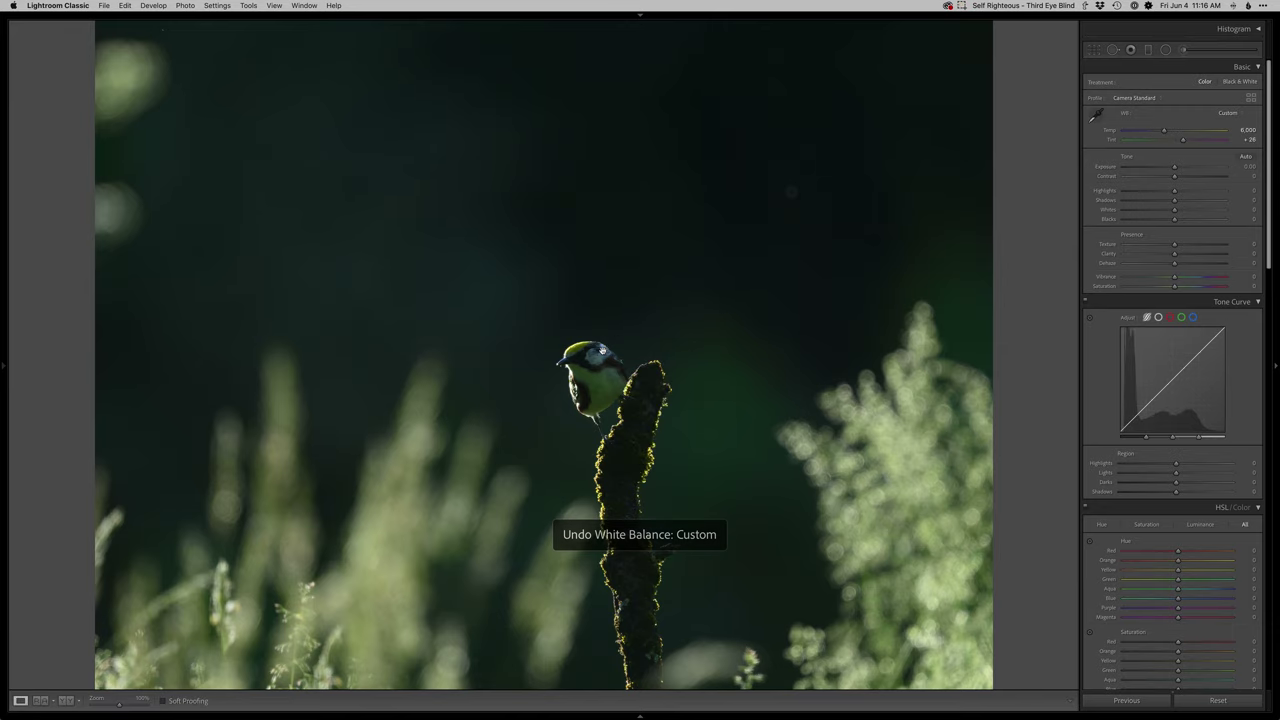
click(602, 350)
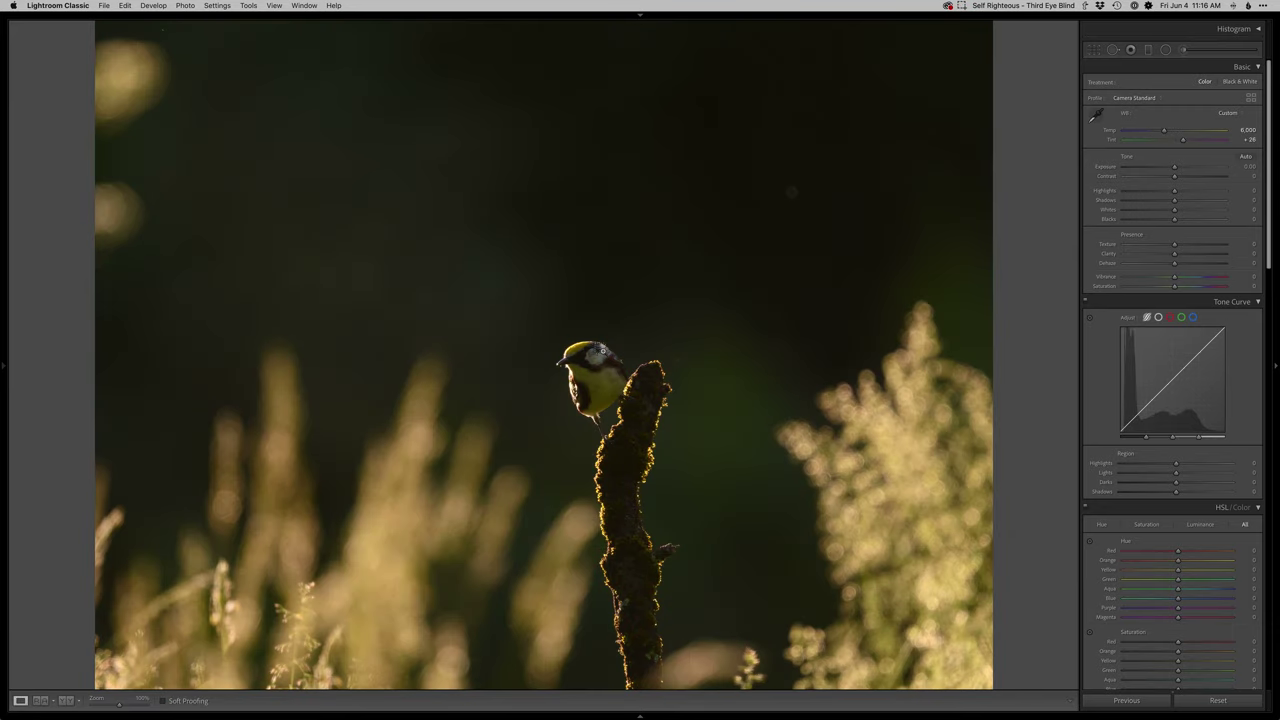
key(super+z)
click(603, 351)
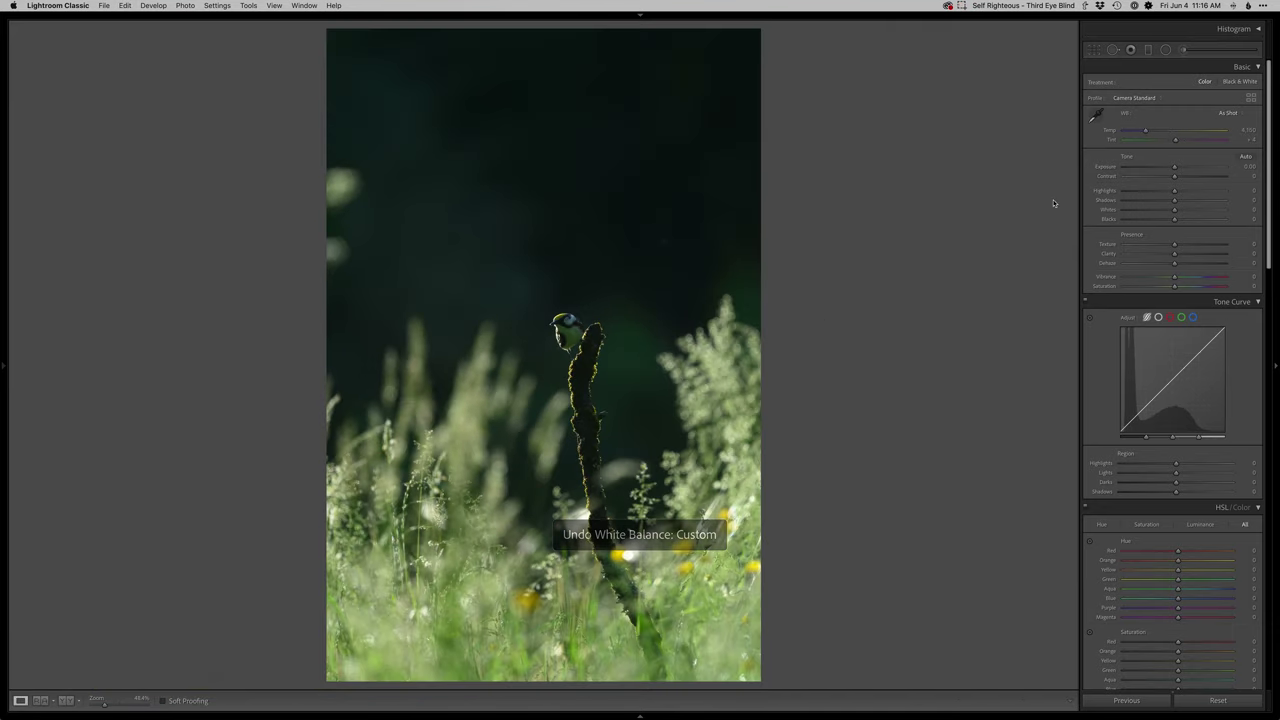
Set the white balance to temperature 5,168 and tint +19, exposure to +0.10 and highlights to -40
drag(1160, 131, 1155, 133)
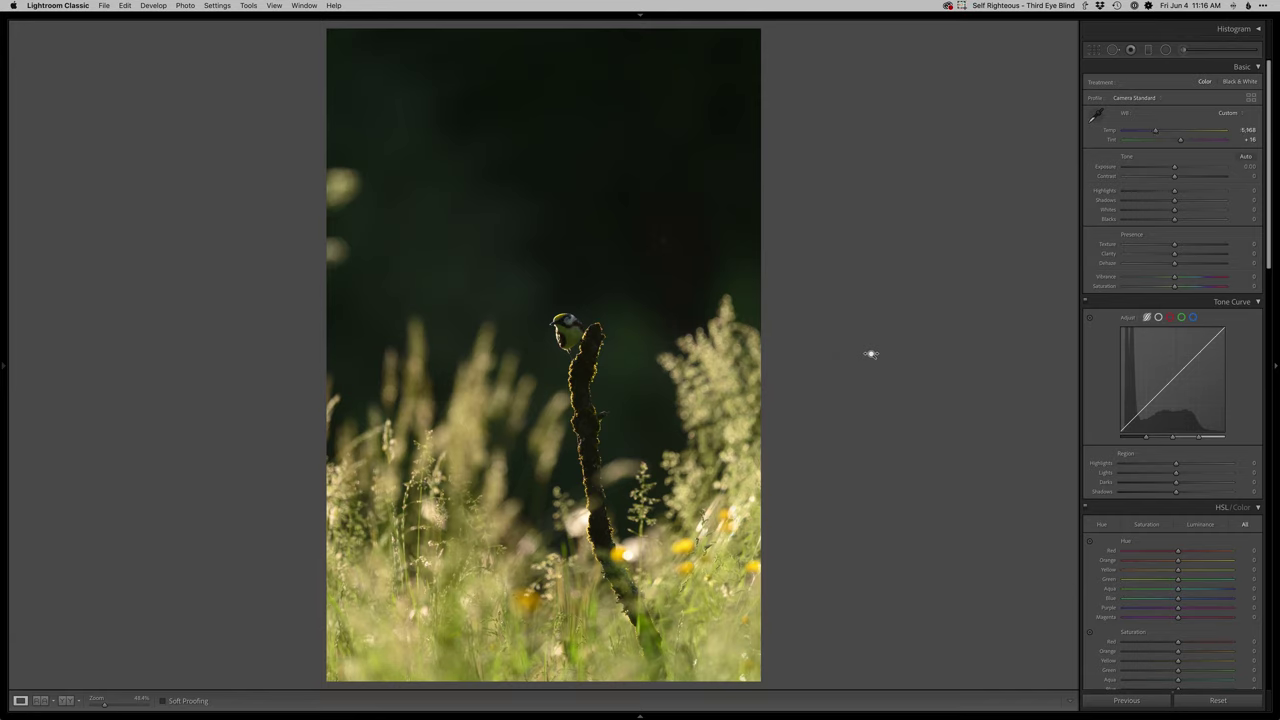
key(=)
key(minus)
key(minus)
key(minus)
key(minus)
Set the photo's shadows to +60 and its blacks to -20
key(period)
key(equal)
key(equal)
key(equal)
key(equal)
key(equal)
key(equal)
key(equal)
key(equal)
key(equal)
key(equal)
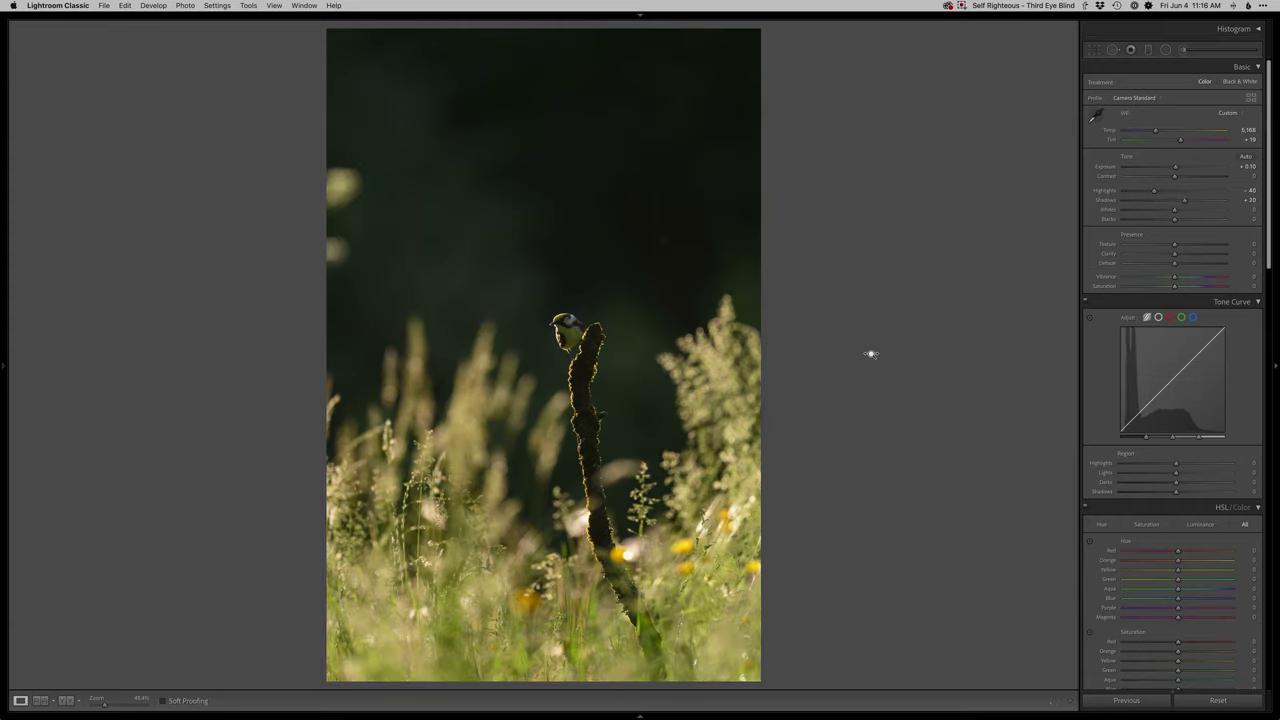
key(equal)
key(equal)
key(period)
key(period)
key(minus)
key(minus)
key(minus)
key(minus)
Add a large oval radial filter centred on the bird, with exposure -0.51 and highlights -23 to darken the surroundings
key(shift+m)
drag(581, 329, 717, 535)
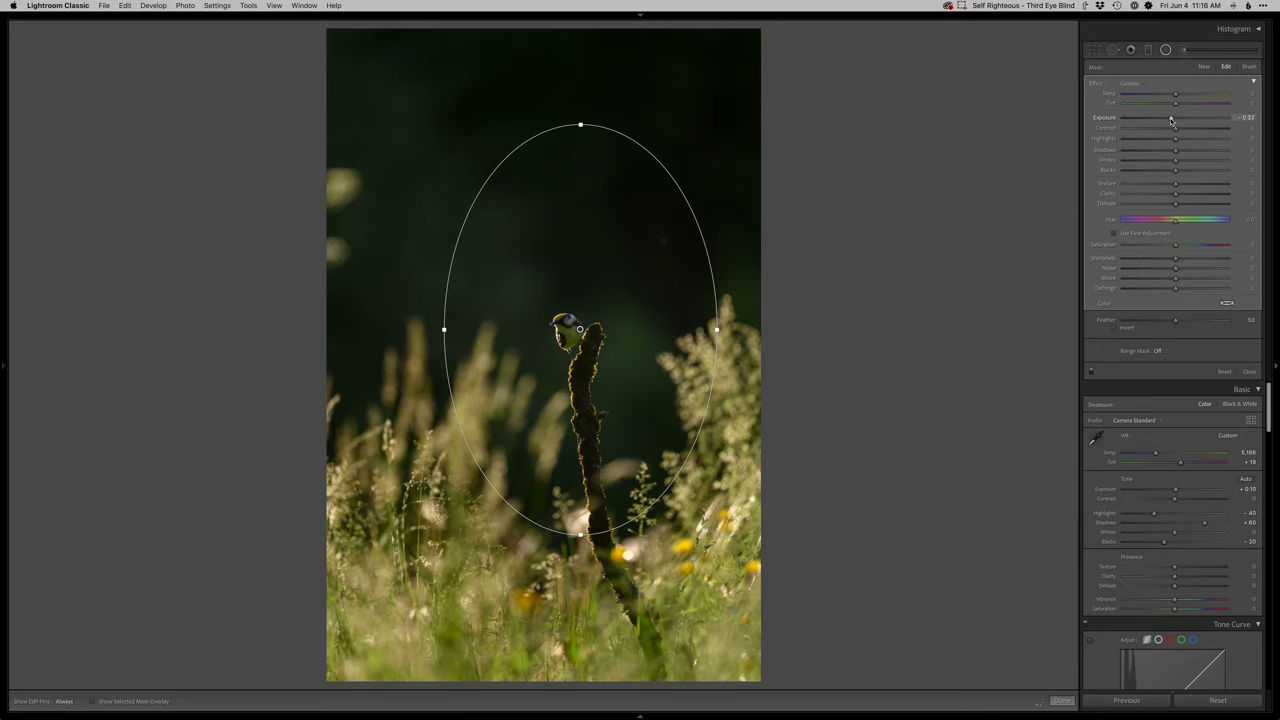
drag(1169, 121, 1168, 120)
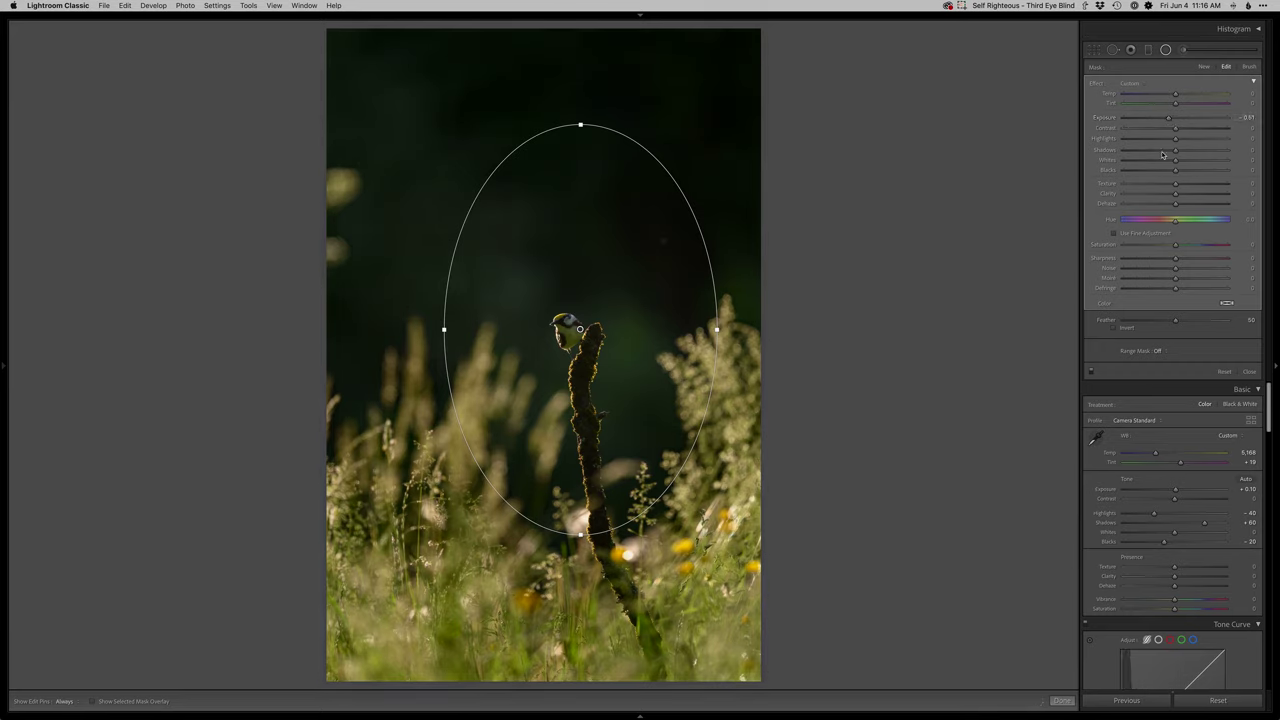
click(1155, 140)
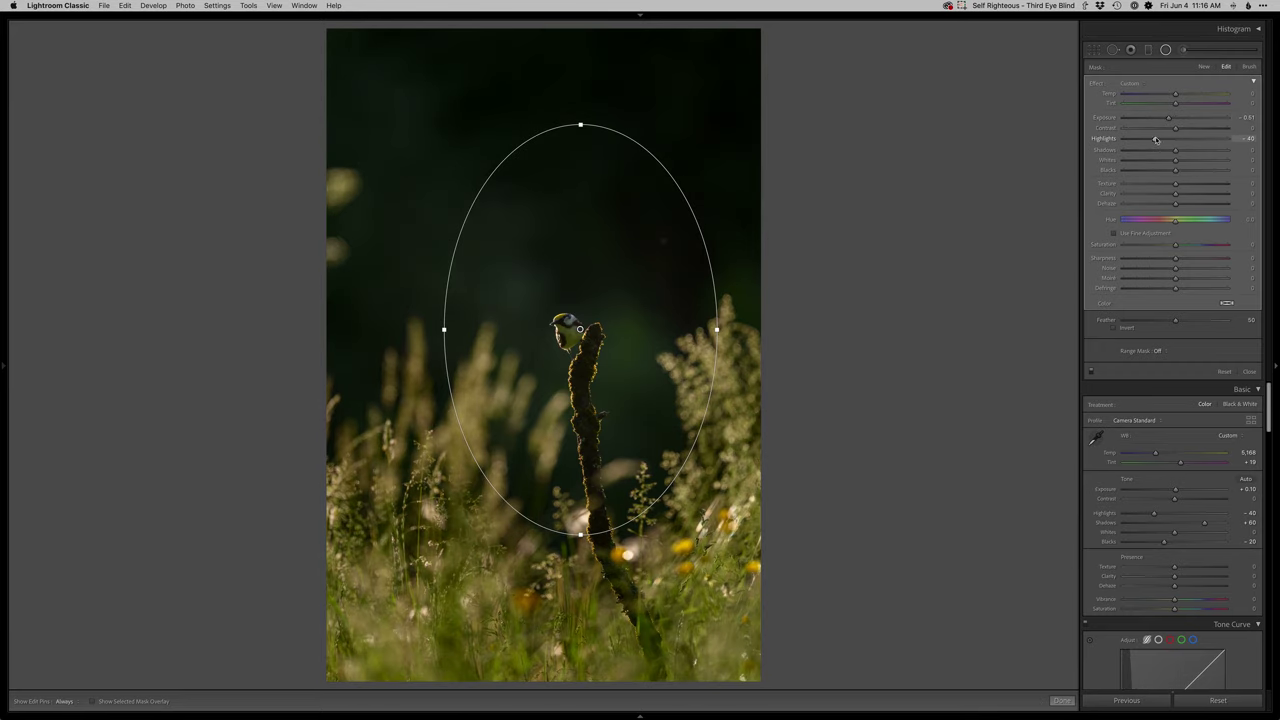
drag(1156, 140, 1161, 139)
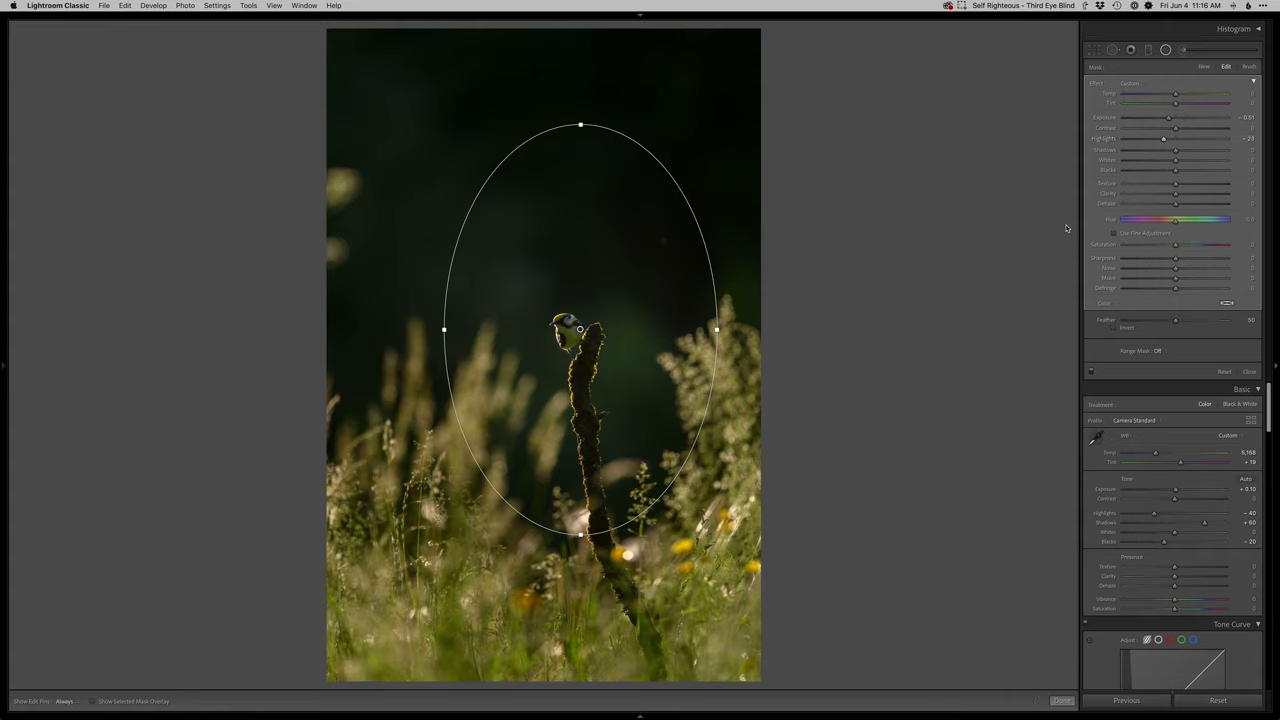
Open the photo in Photoshop as a smart object and make an independent copy of its layer
key(m)
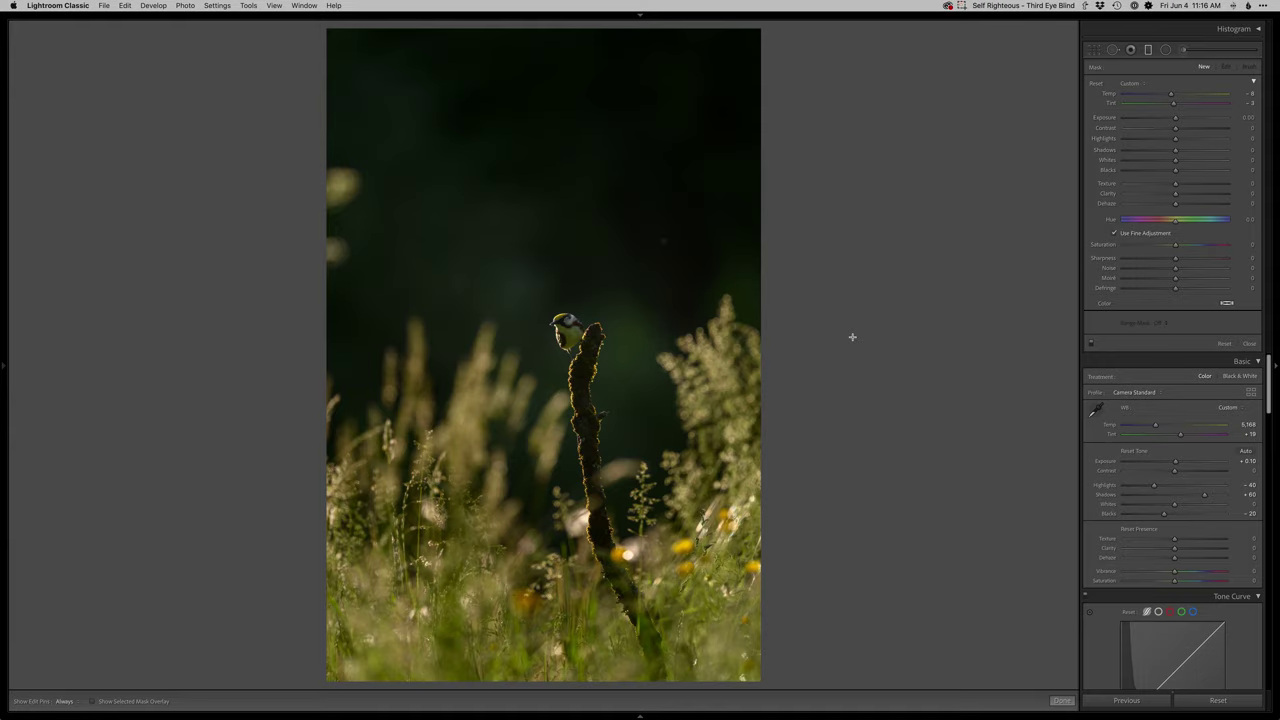
key(alt+super+e)
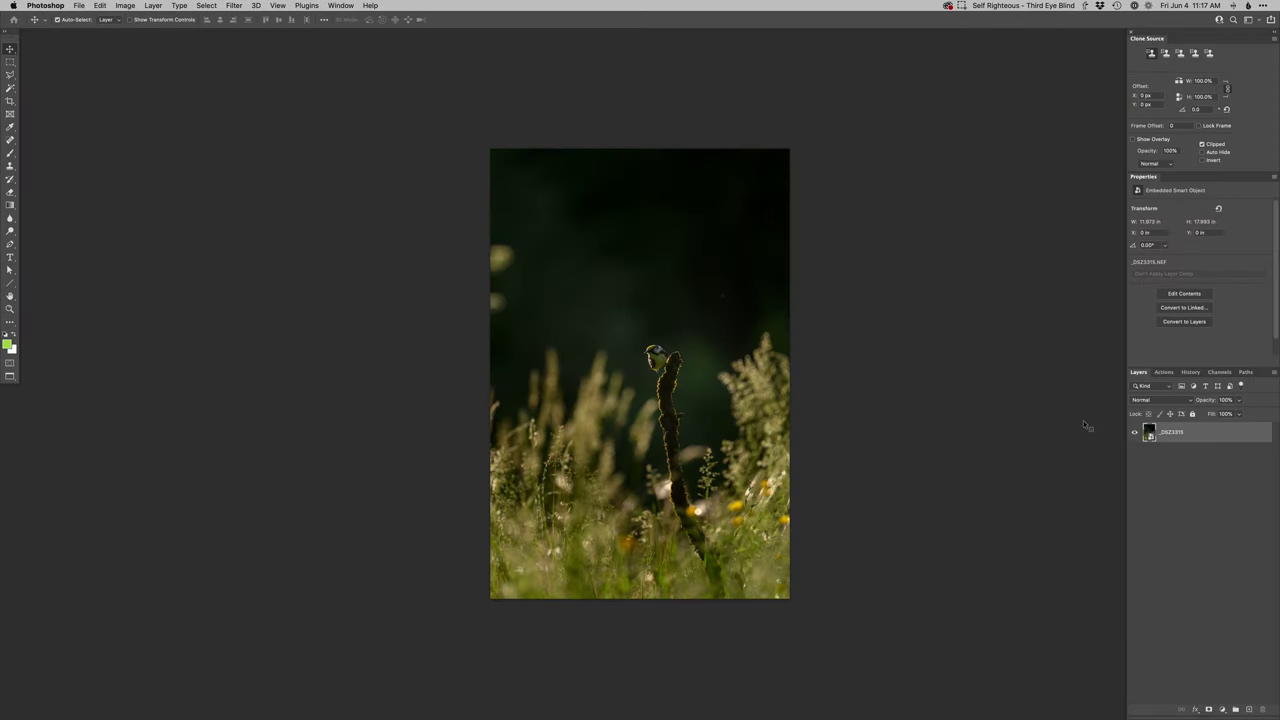
key(super+j)
Develop the copied layer darker in Camera Raw, with exposure -0.75 and reduced shadows
key(super+shift+a)
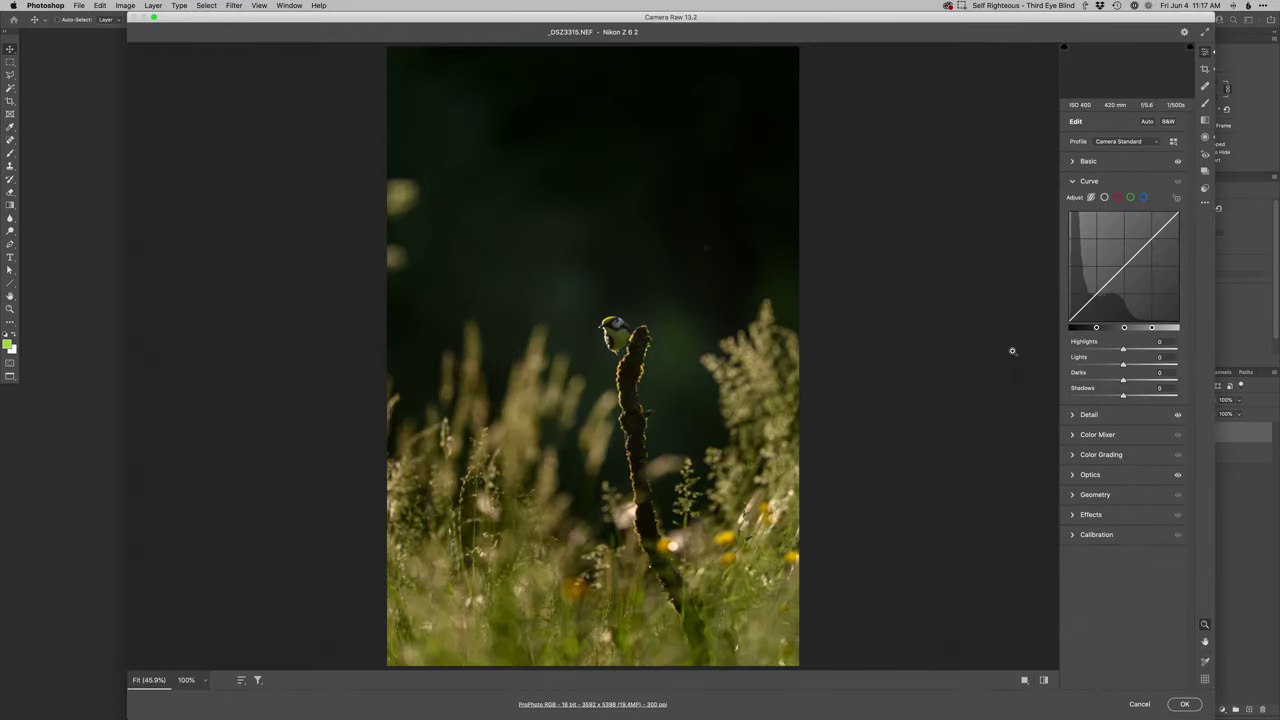
click(1073, 162)
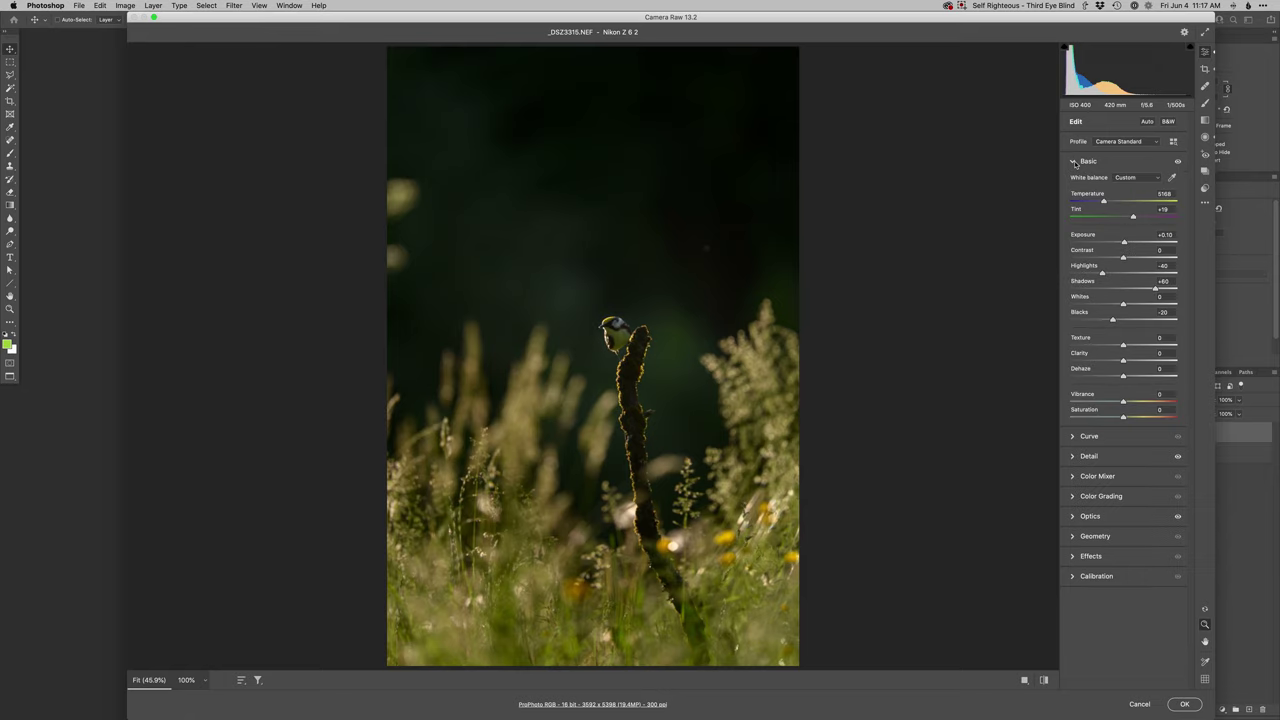
click(1115, 243)
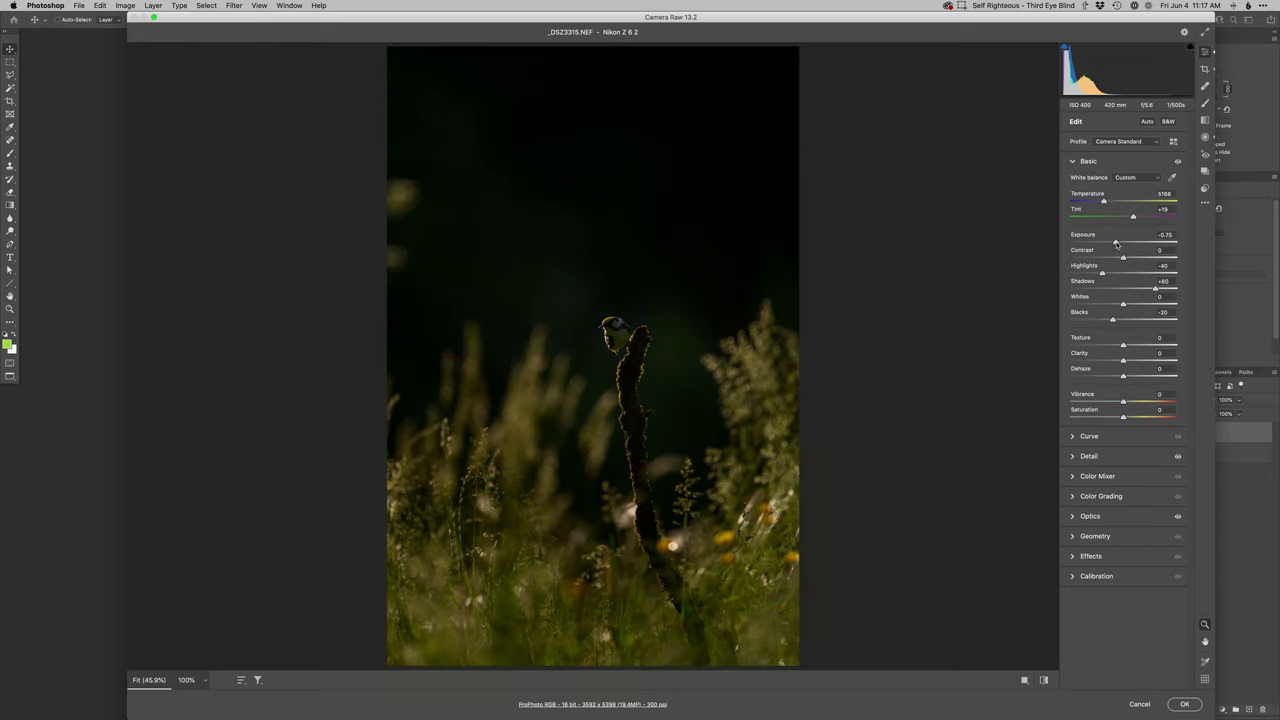
click(1132, 289)
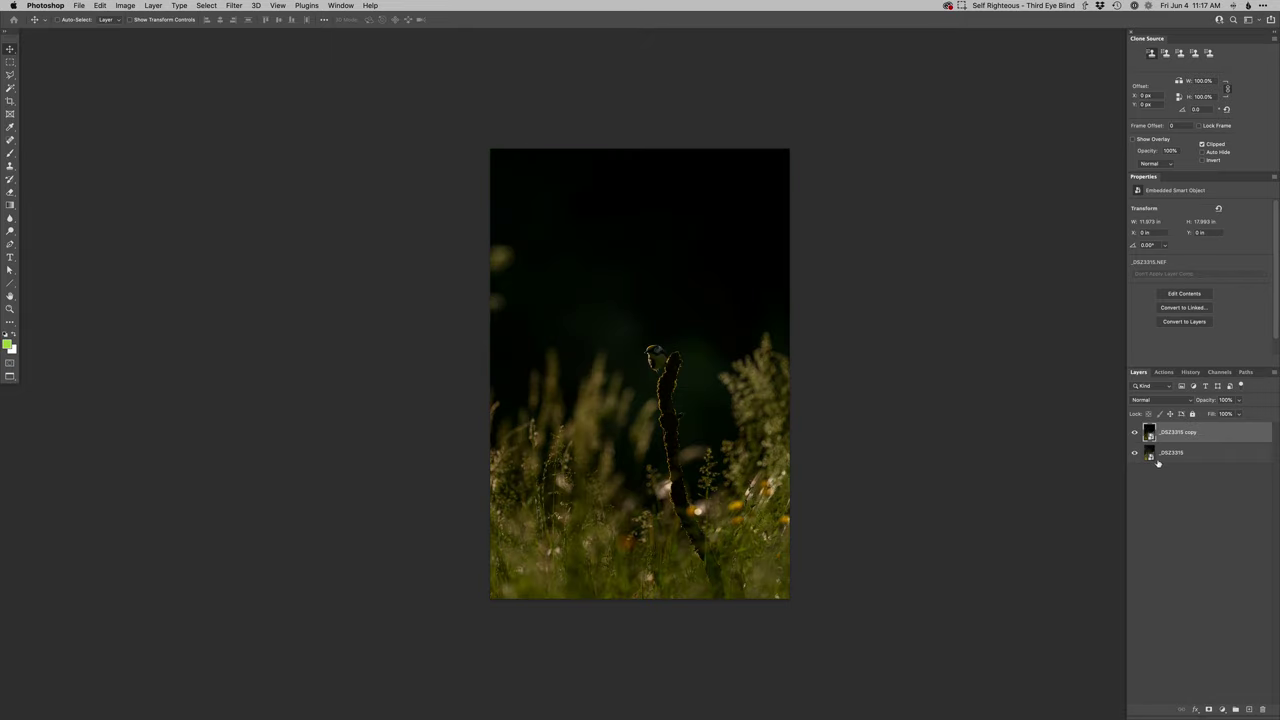
Move the original smart object layer above the darkened copy and open it in Camera Raw
click(1165, 453)
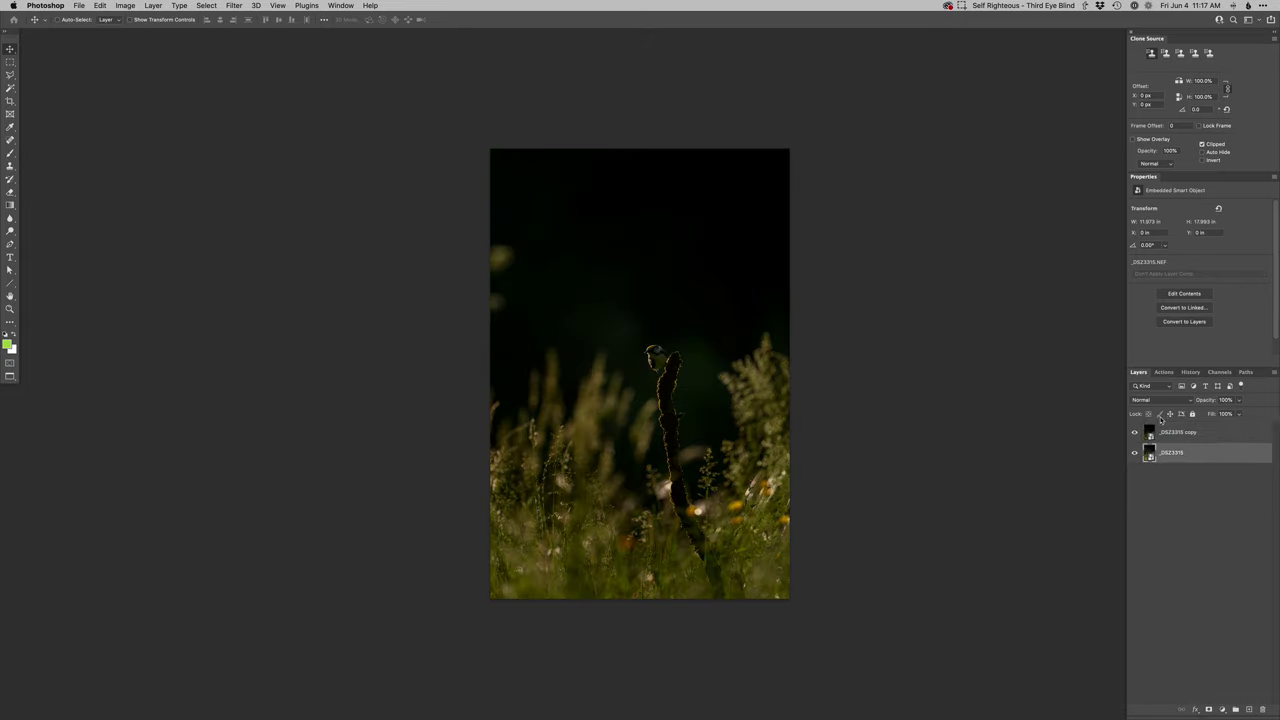
click(1150, 433)
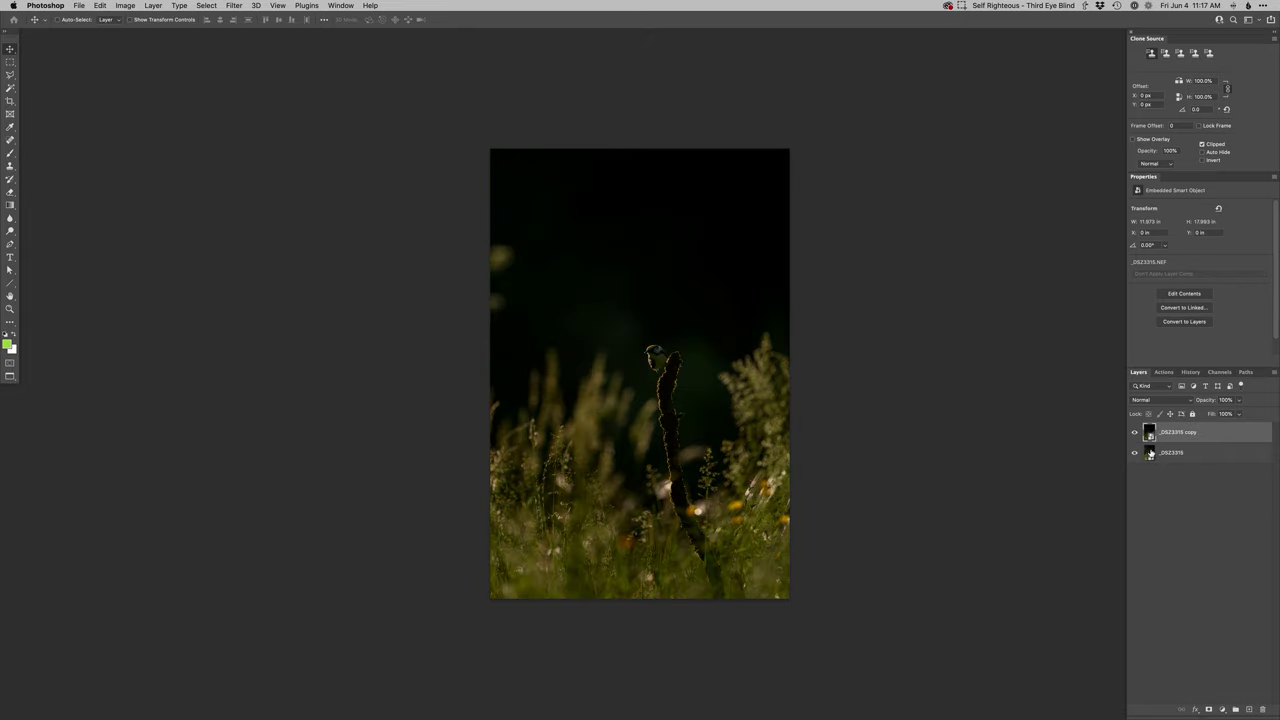
drag(1149, 452, 1150, 430)
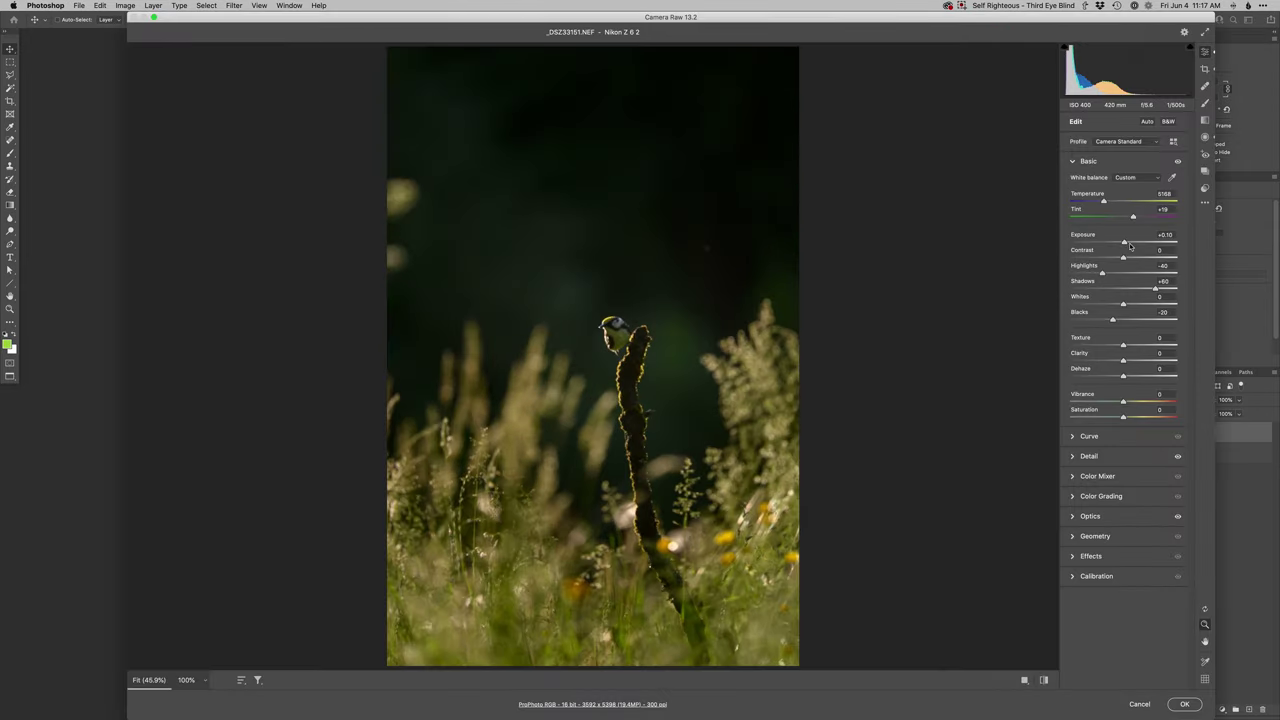
Develop the upper layer brighter with exposure +0.65 and shadows +64, and hide it with a black layer mask
click(1130, 244)
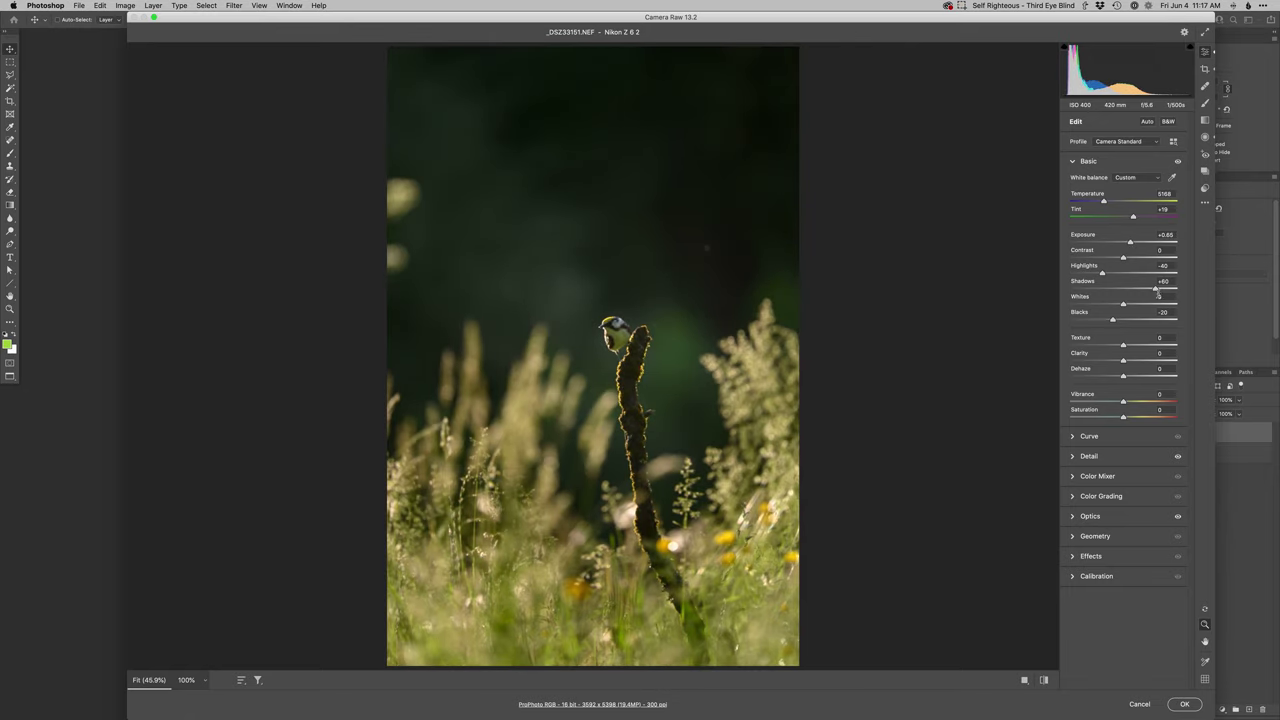
click(1157, 289)
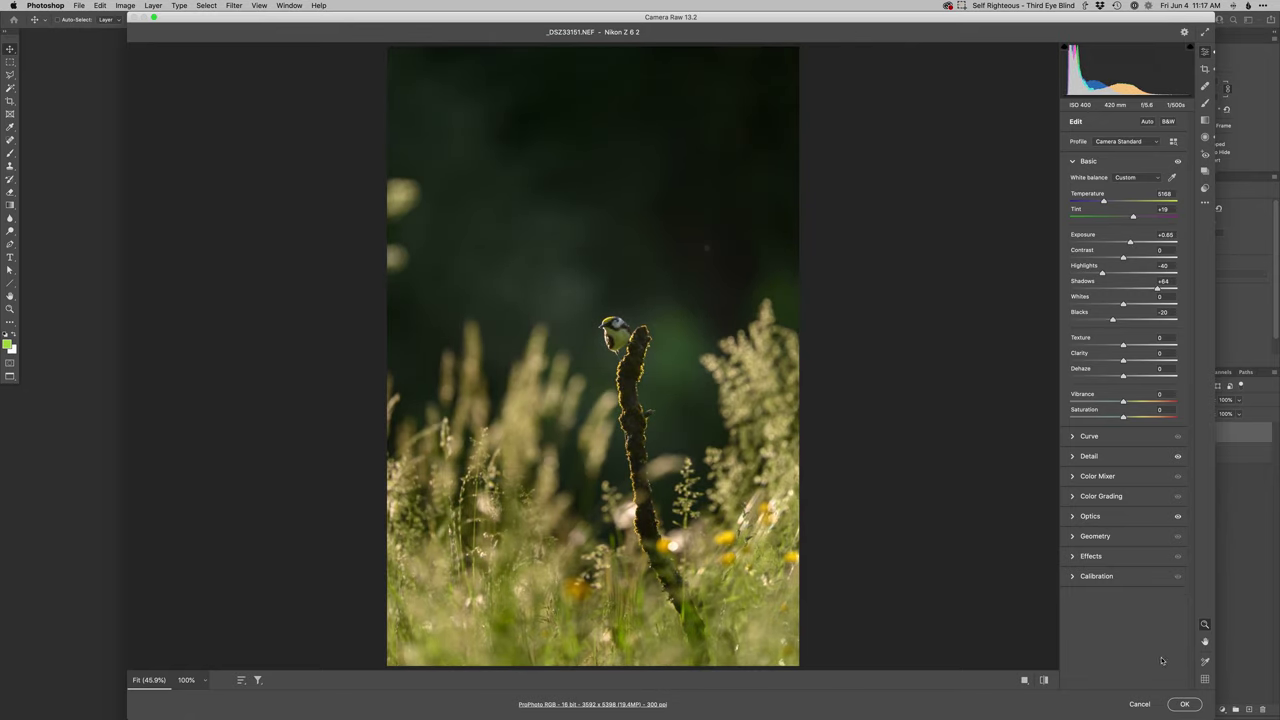
click(1183, 704)
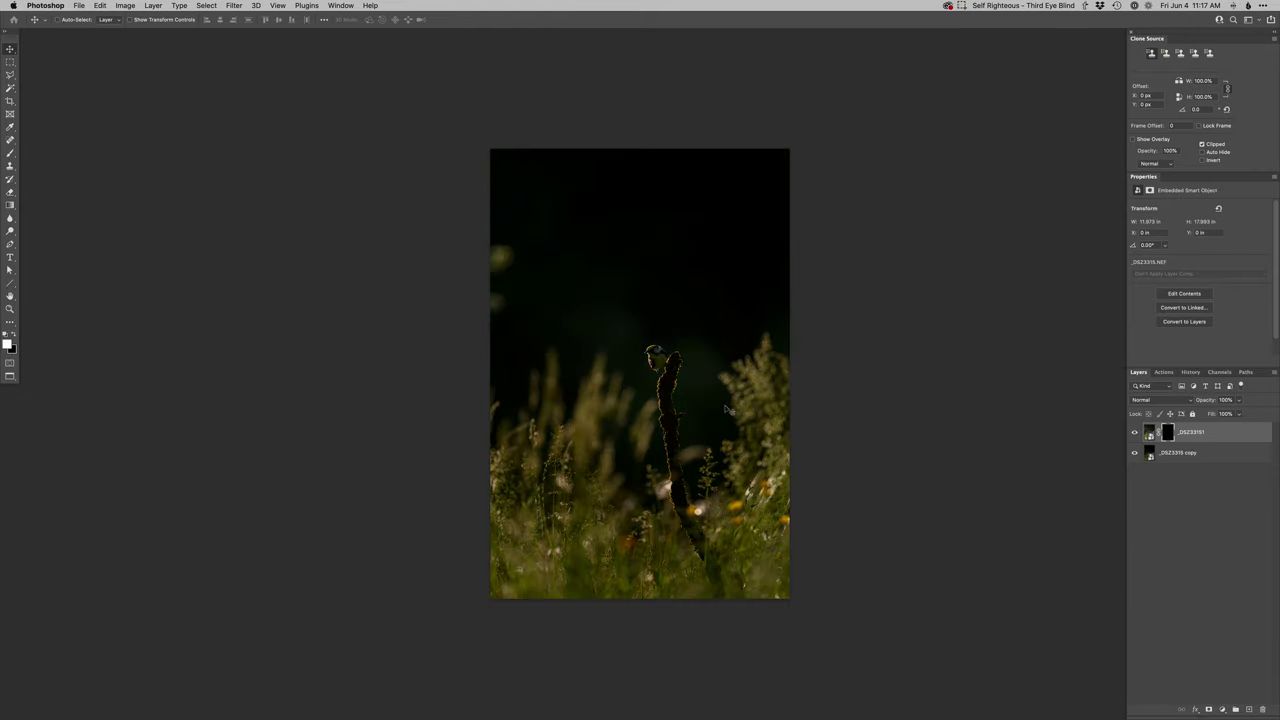
Paint white on the upper layer's mask with a small brush over the beak, throat and front edge down to the leg
scroll(655, 356, up, 5)
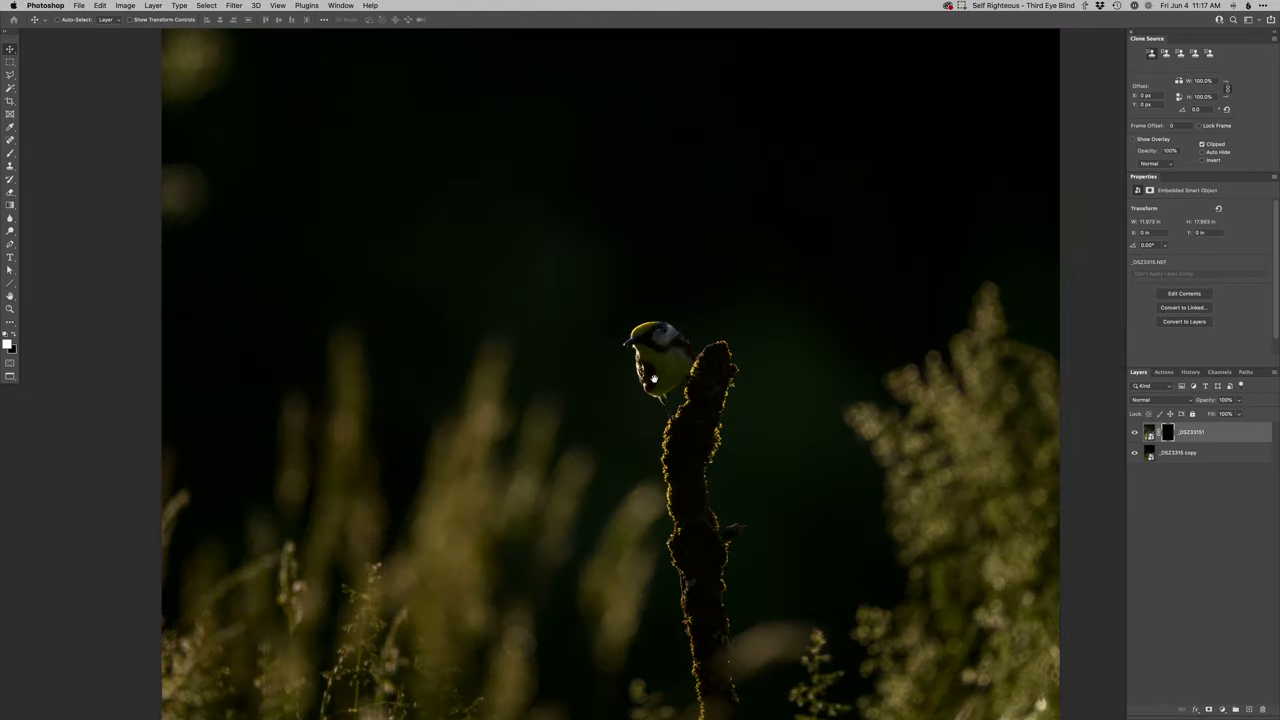
scroll(658, 362, up, 5)
key(b)
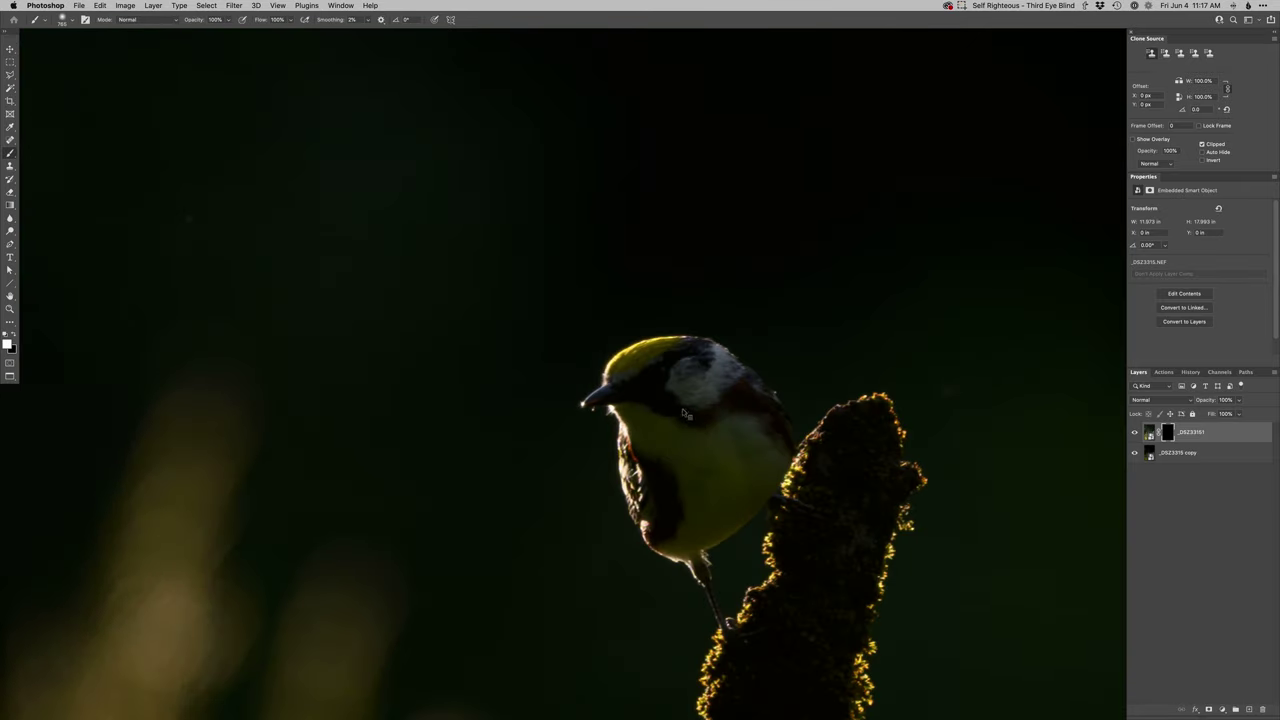
right_click(688, 408)
click(752, 496)
mouse_move(614, 389)
mouse_down()
mouse_move(586, 396)
mouse_move(590, 406)
mouse_move(604, 393)
mouse_up()
key(x)
key(x)
key(x)
key(x)
mouse_move(598, 398)
mouse_down()
mouse_move(630, 428)
mouse_move(641, 530)
mouse_move(703, 572)
mouse_up()
key(x)
key(x)
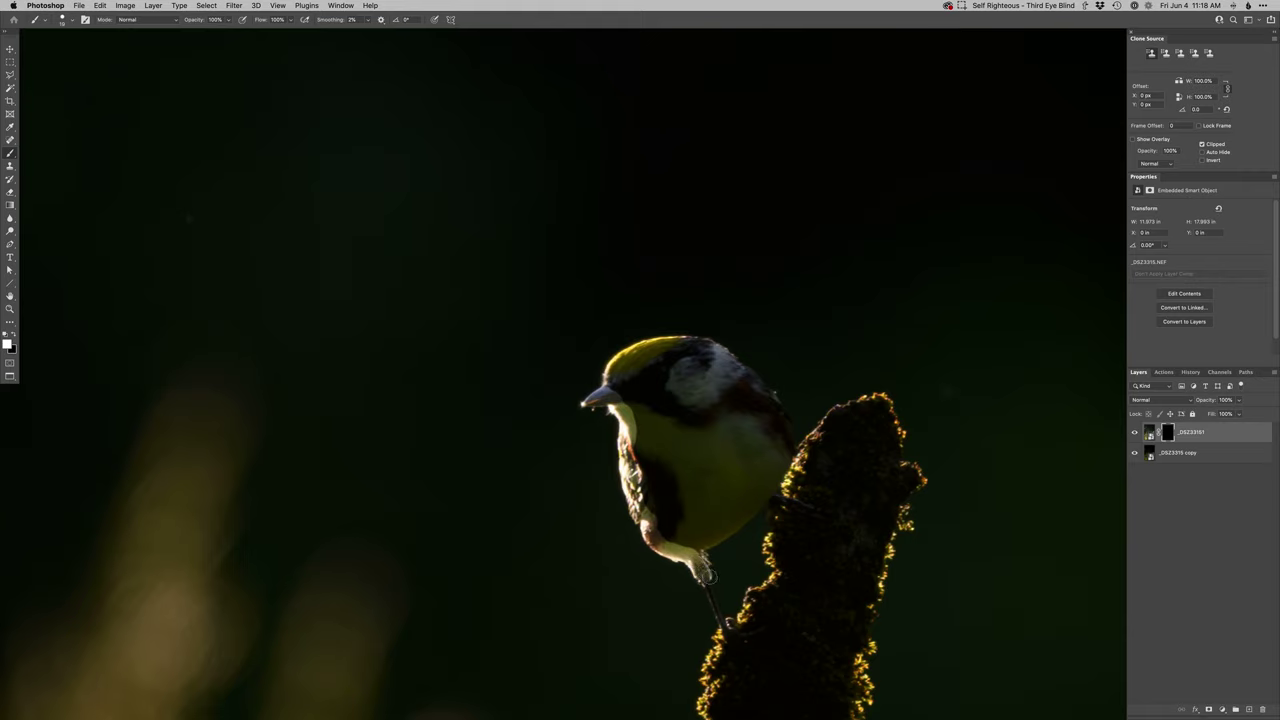
Continue the white mask outline along the bird's belly, back and crown until it closes at the beak
key(x)
key(x)
mouse_move(703, 558)
mouse_down()
mouse_move(694, 542)
mouse_move(750, 510)
mouse_move(785, 462)
mouse_move(790, 437)
mouse_move(767, 413)
mouse_move(780, 414)
mouse_move(724, 347)
mouse_move(643, 346)
mouse_move(676, 342)
mouse_move(625, 360)
mouse_move(608, 391)
mouse_up()
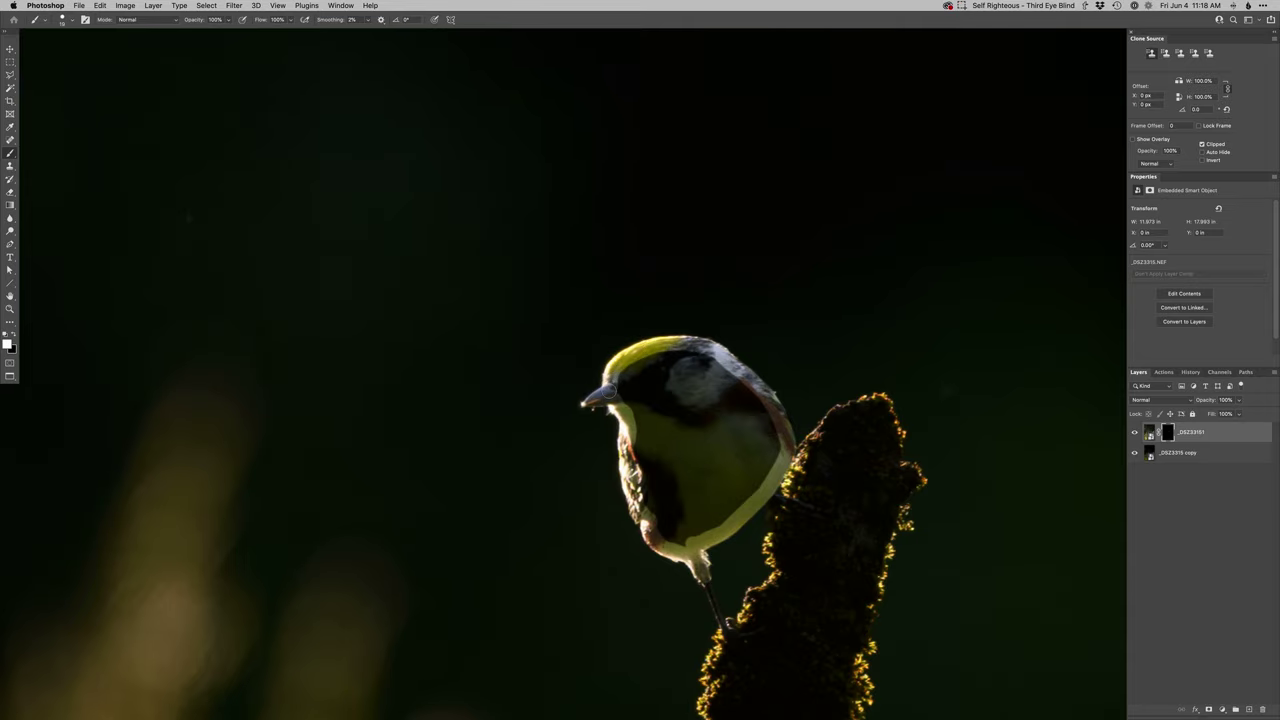
Select the mask area inside the bird outline, expand the selection by 10 pixels, and fill it with white
alt+click(1167, 432)
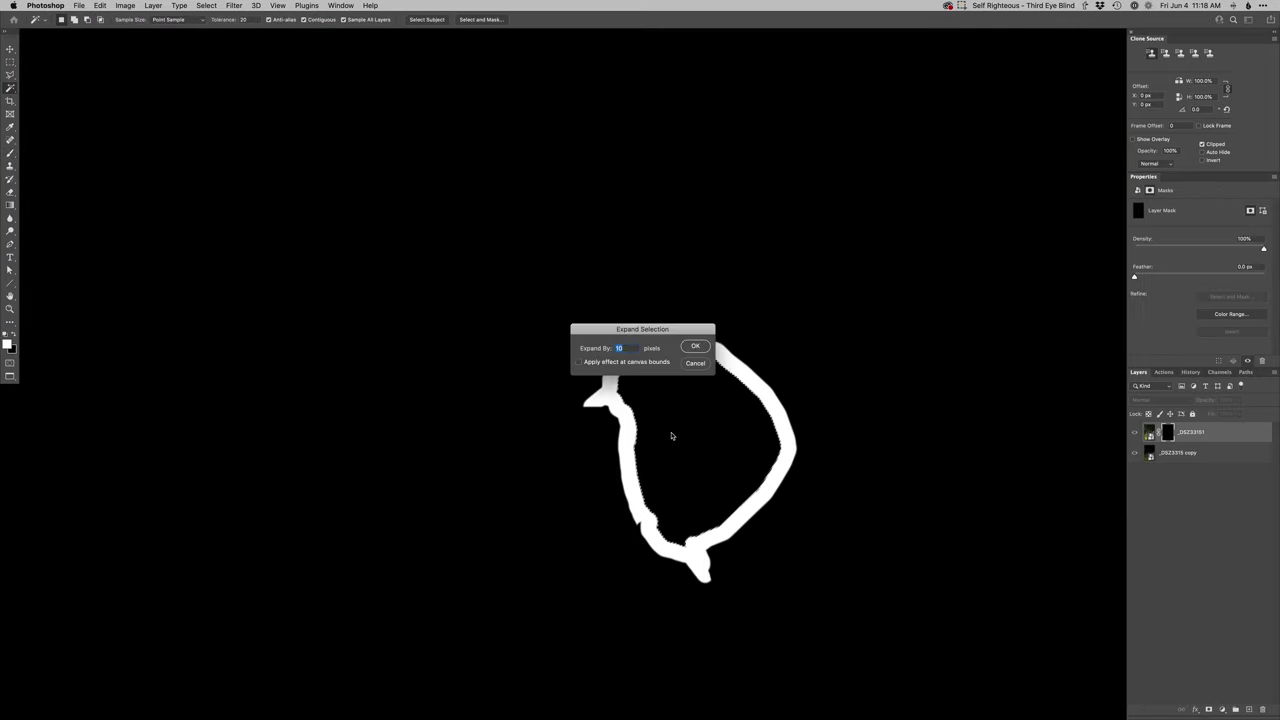
key(Return)
key(alt+BackSpace)
key(super+d)
alt+click(1166, 437)
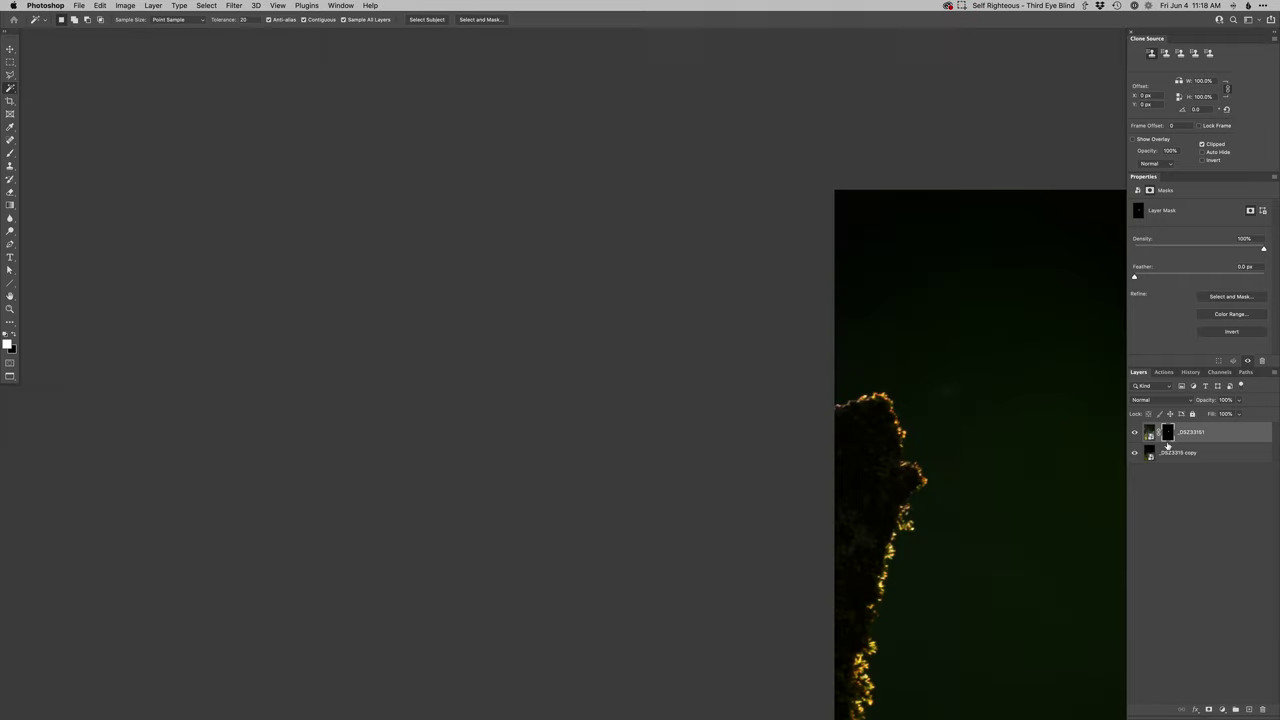
Save the bird's mask shape on a Curves adjustment layer named "selection" and hide that layer
key(super+shift+n)
text(selec)
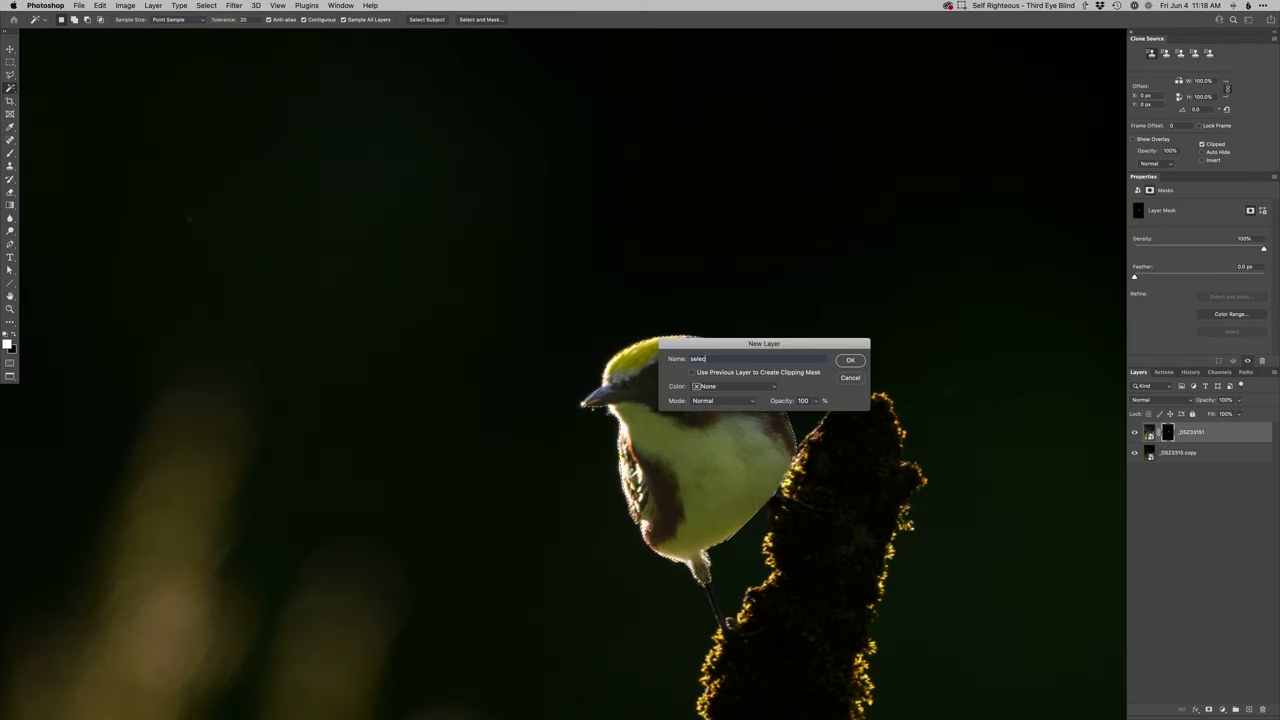
text(tion)
key(Return)
click(1135, 432)
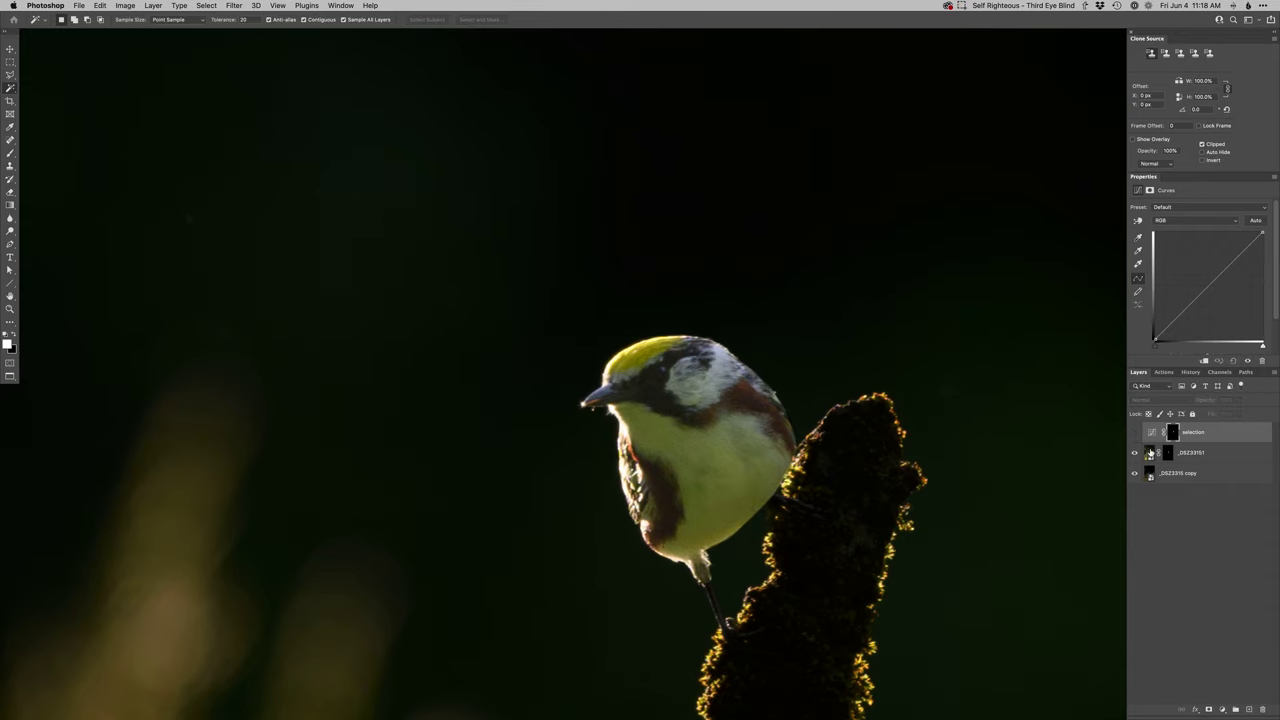
Paint white on the _DSZ33151 layer's mask with a soft brush over the dark mossy branch below the bird
click(1167, 452)
key(b)
right_click(700, 420)
drag(673, 506, 702, 506)
scroll(700, 490, down, 3)
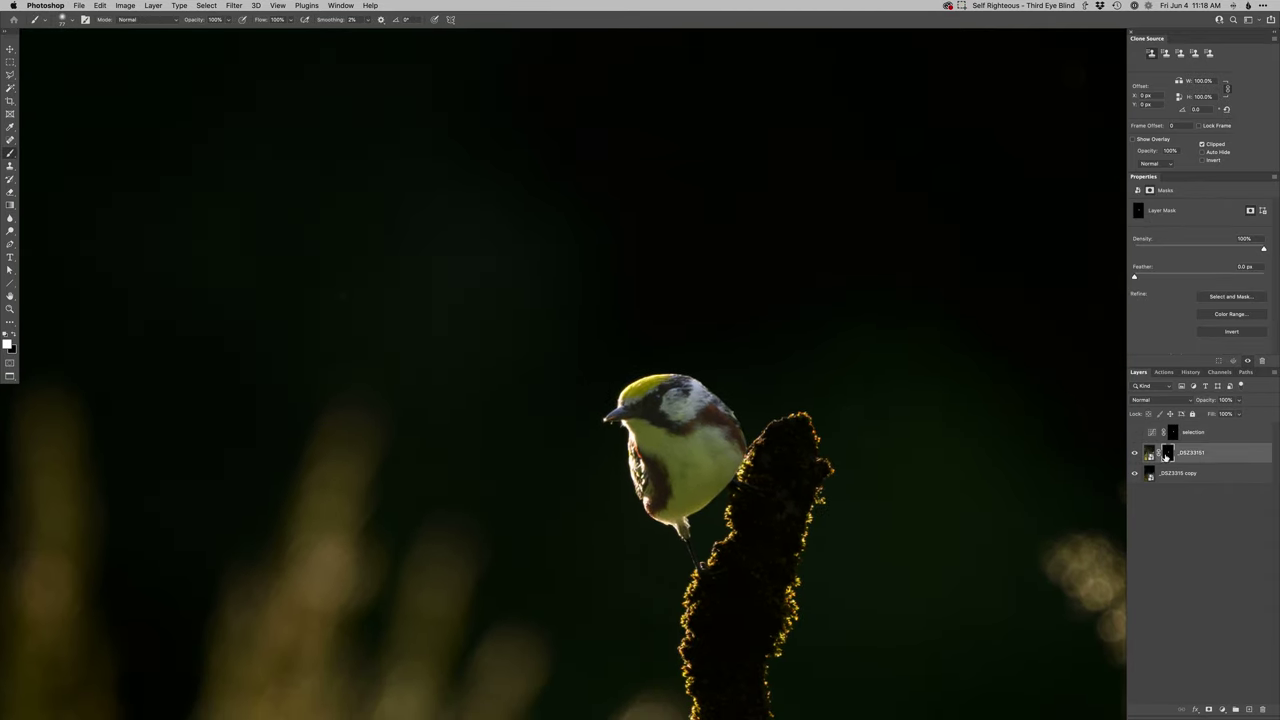
right_click(778, 462)
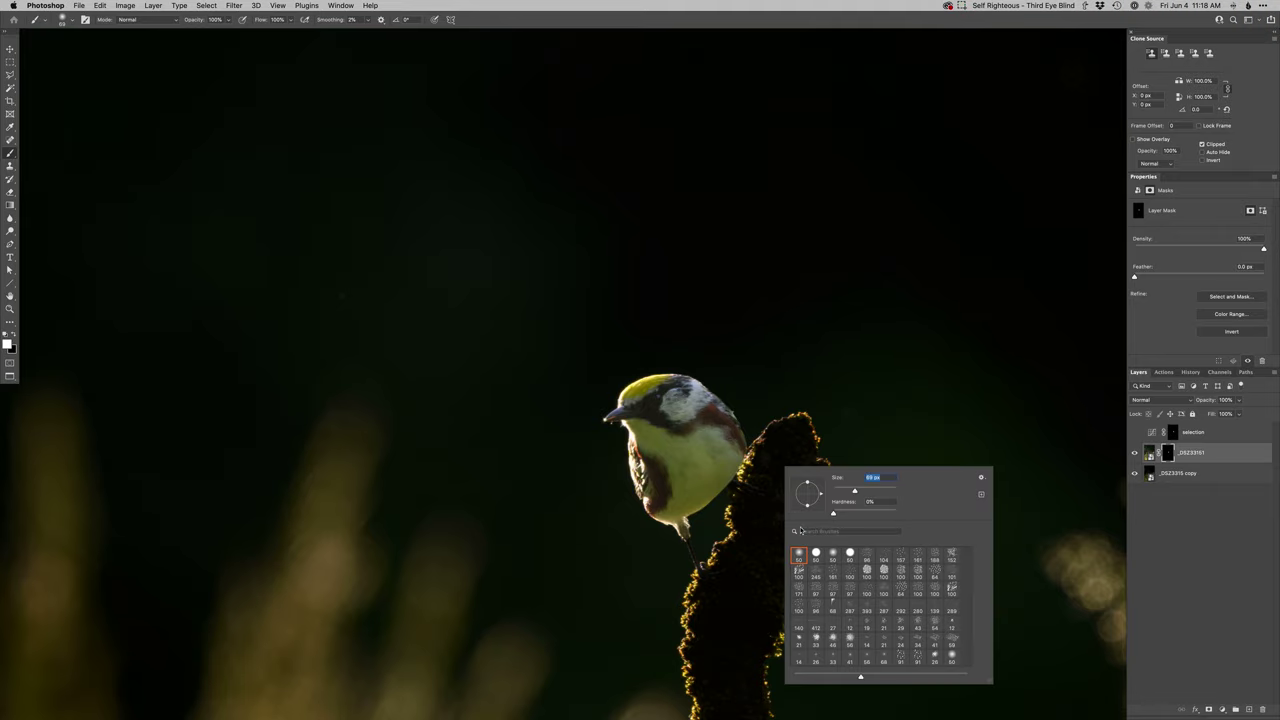
click(800, 555)
mouse_move(760, 550)
mouse_down()
mouse_move(799, 436)
mouse_move(797, 474)
mouse_up()
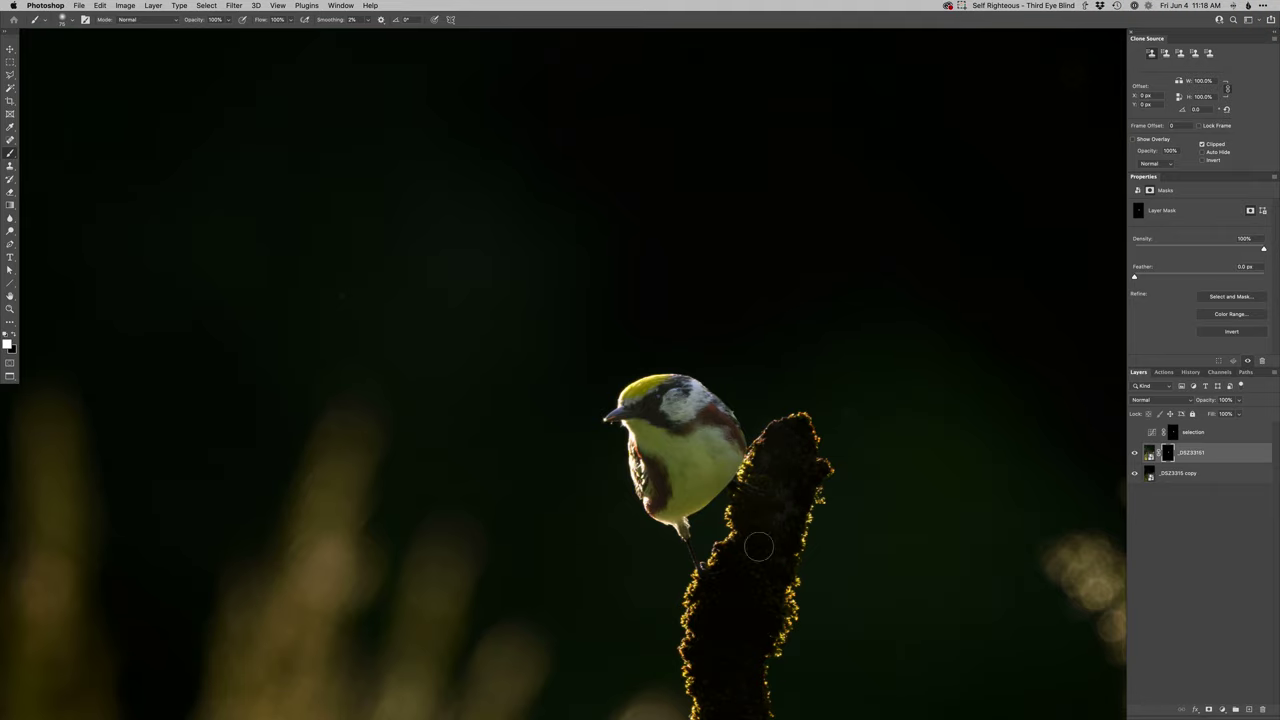
scroll(759, 546, down, 5)
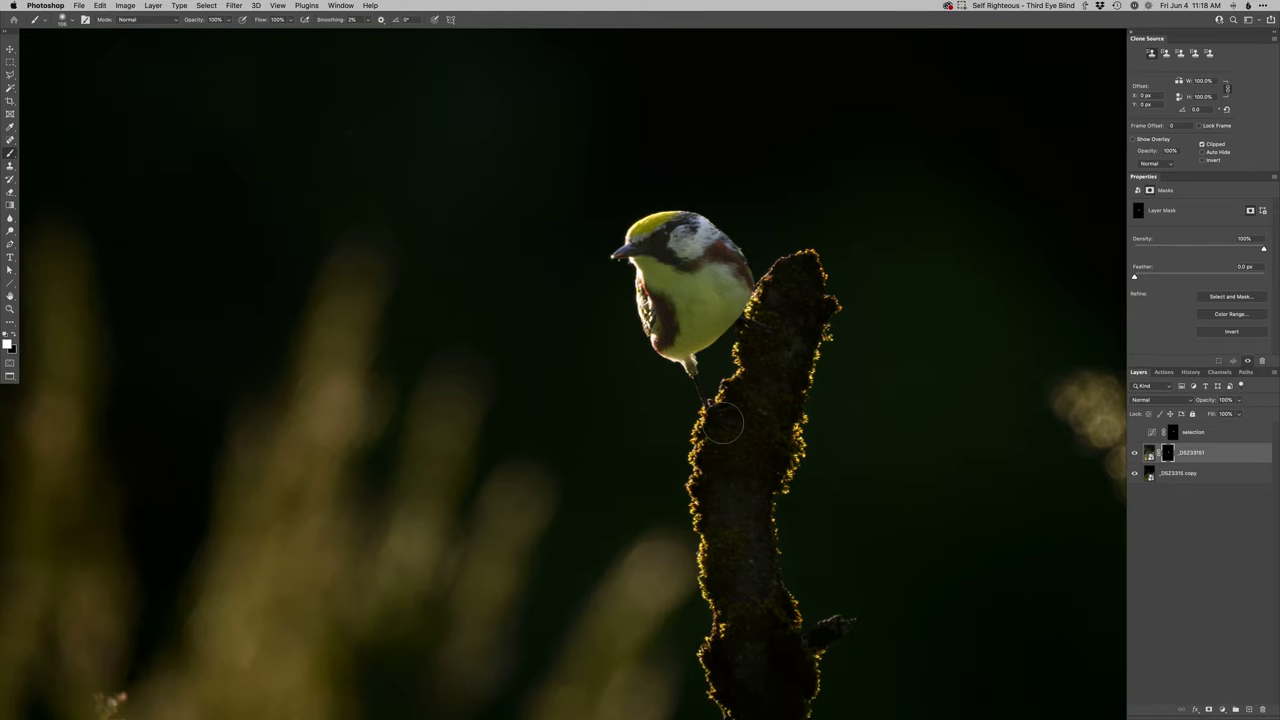
scroll(720, 490, down, 4)
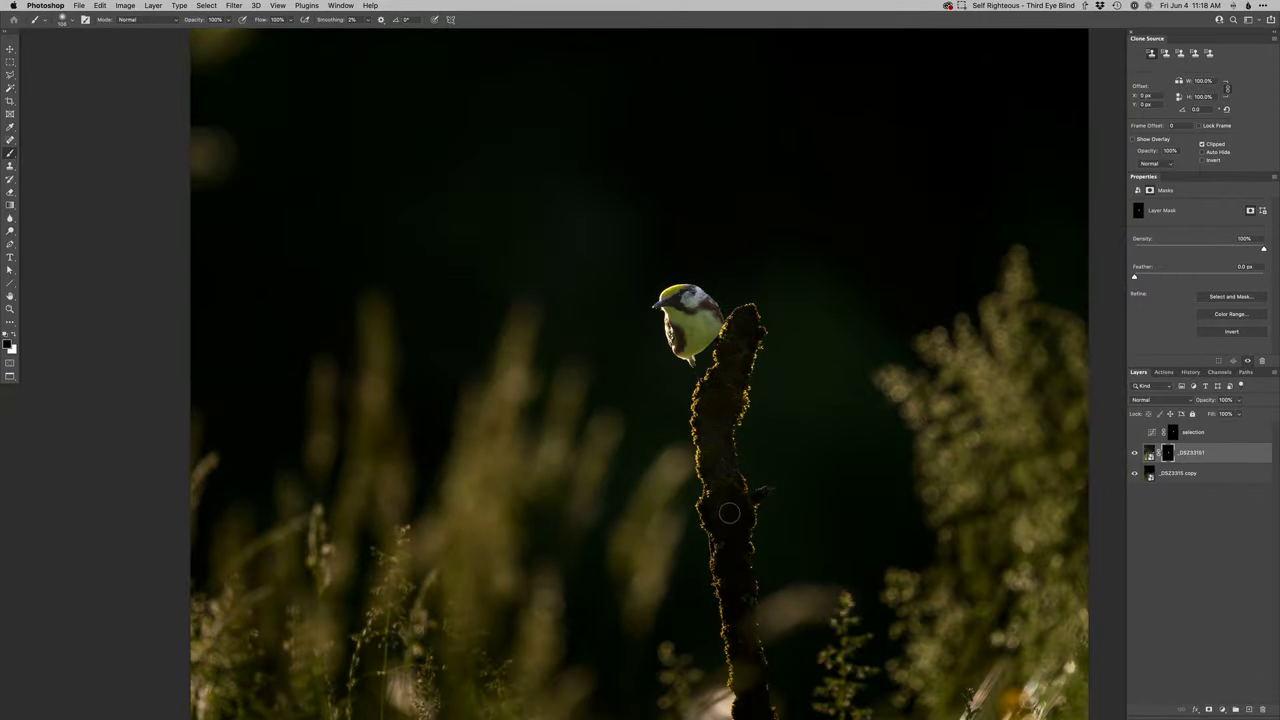
Enlarge the brush and paint white on the same mask over the grasses in the lower part of the photo
key(x)
key(x)
key(x)
scroll(662, 507, down, 3)
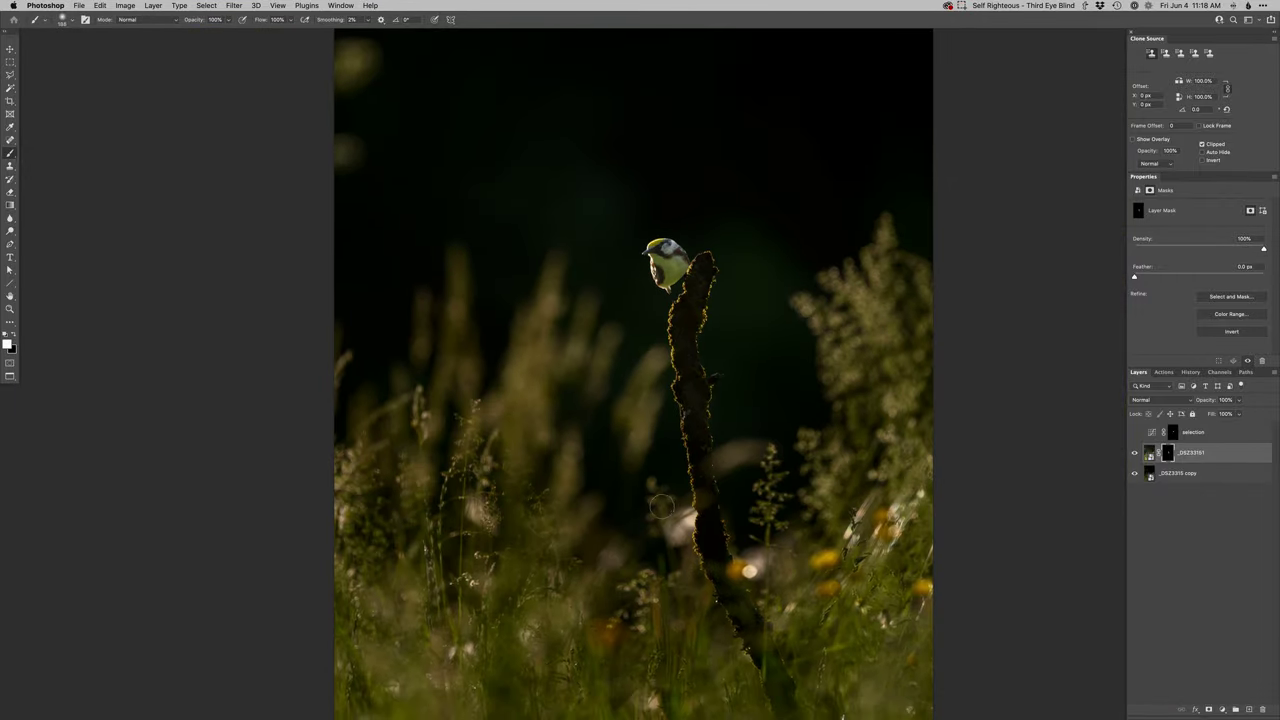
scroll(662, 507, down, 2)
drag(664, 506, 718, 506)
drag(606, 500, 466, 470)
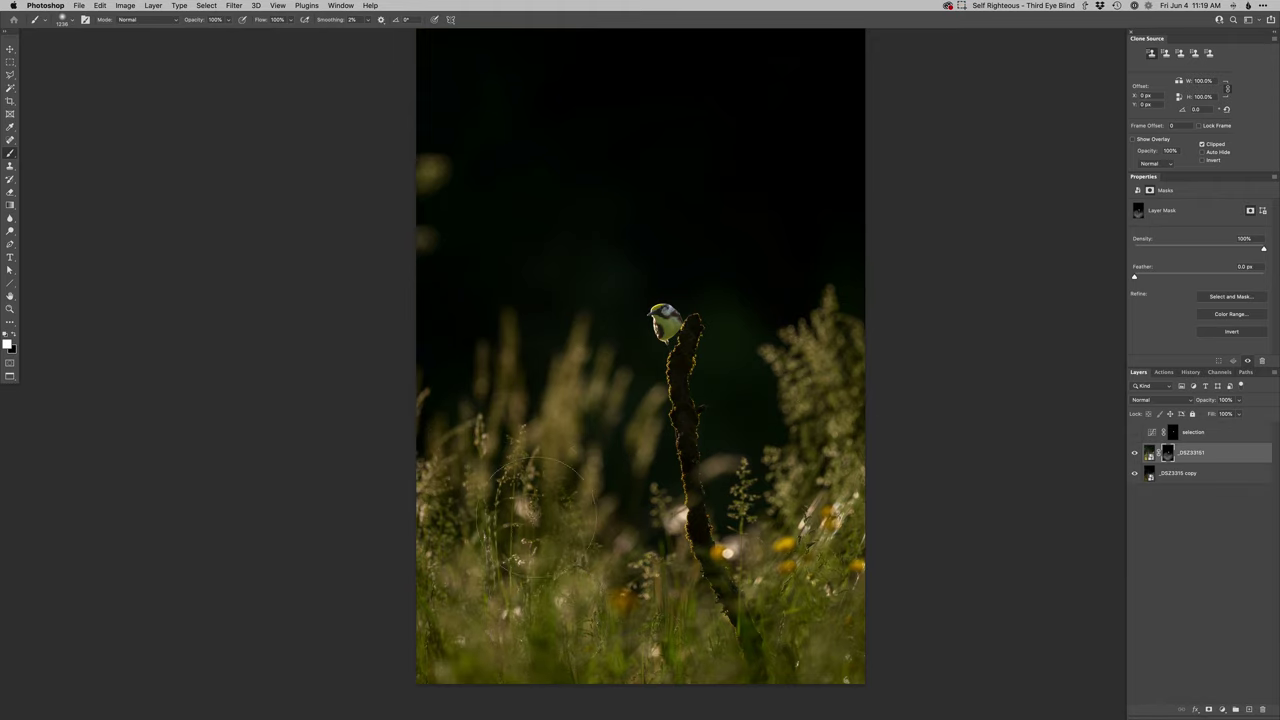
Add a Curves adjustment layer above the masked raw layer and move its black point inward to deepen the shadows
scroll(668, 328, up, 5)
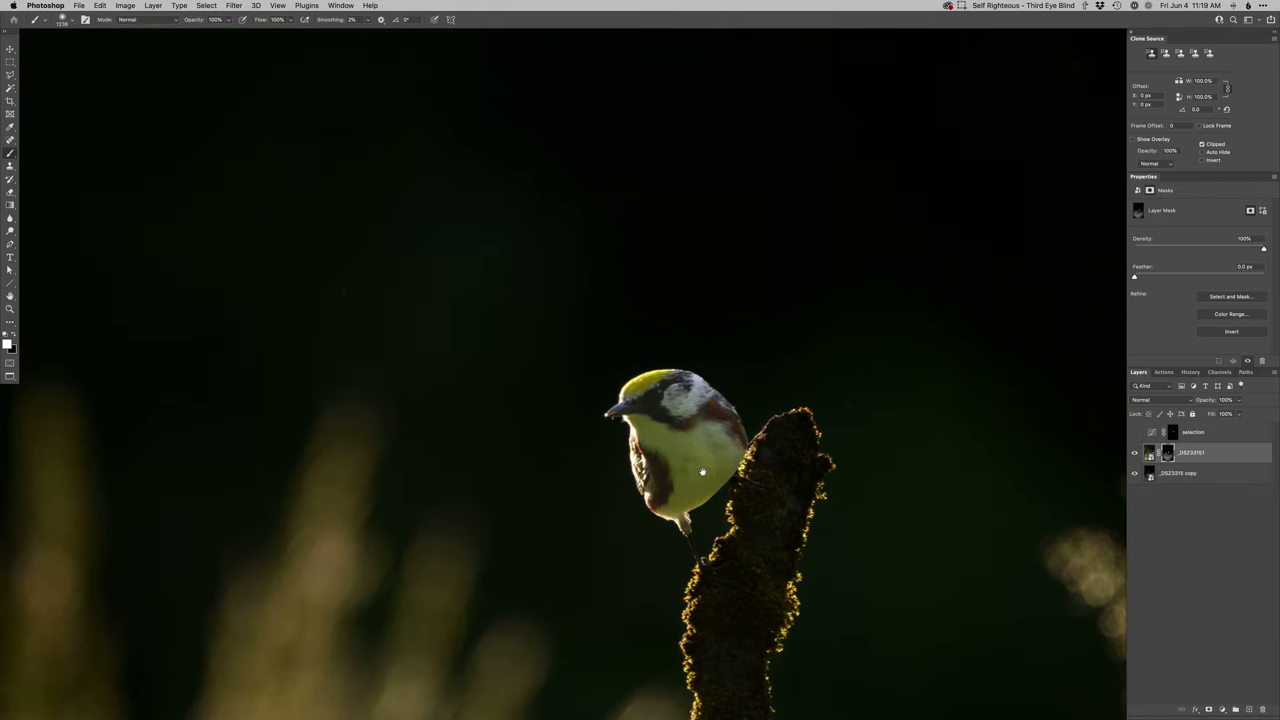
drag(703, 472, 703, 481)
key(super+m)
key(Return)
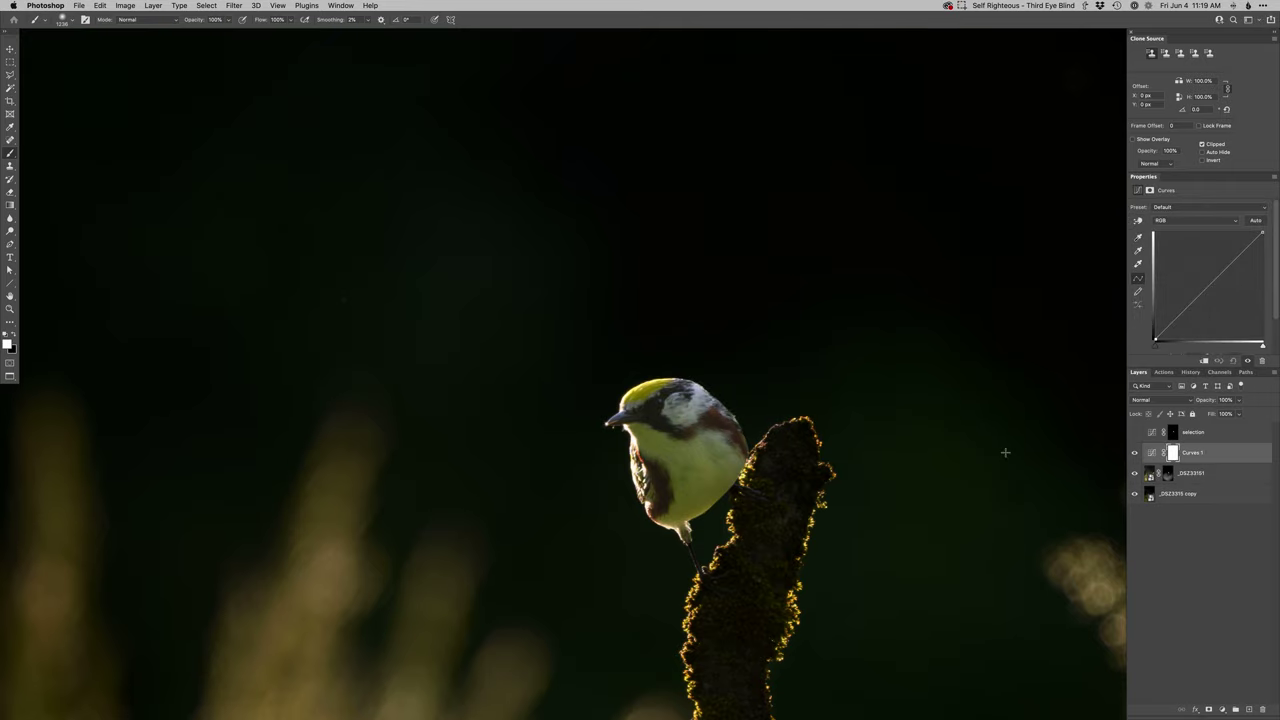
key(shift+Right)
key(shift+Left)
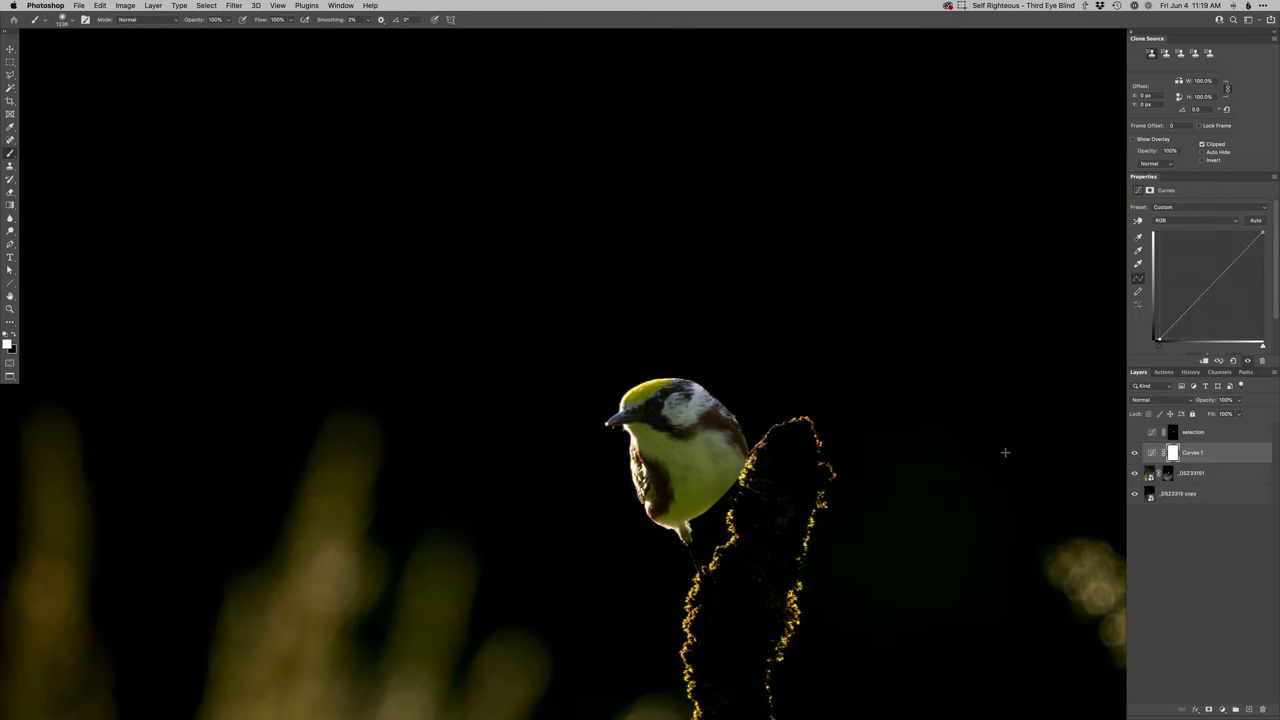
Paint black on the _DSZ33151 layer's mask with a soft brush along the bird's outer edges to darken them
click(1167, 474)
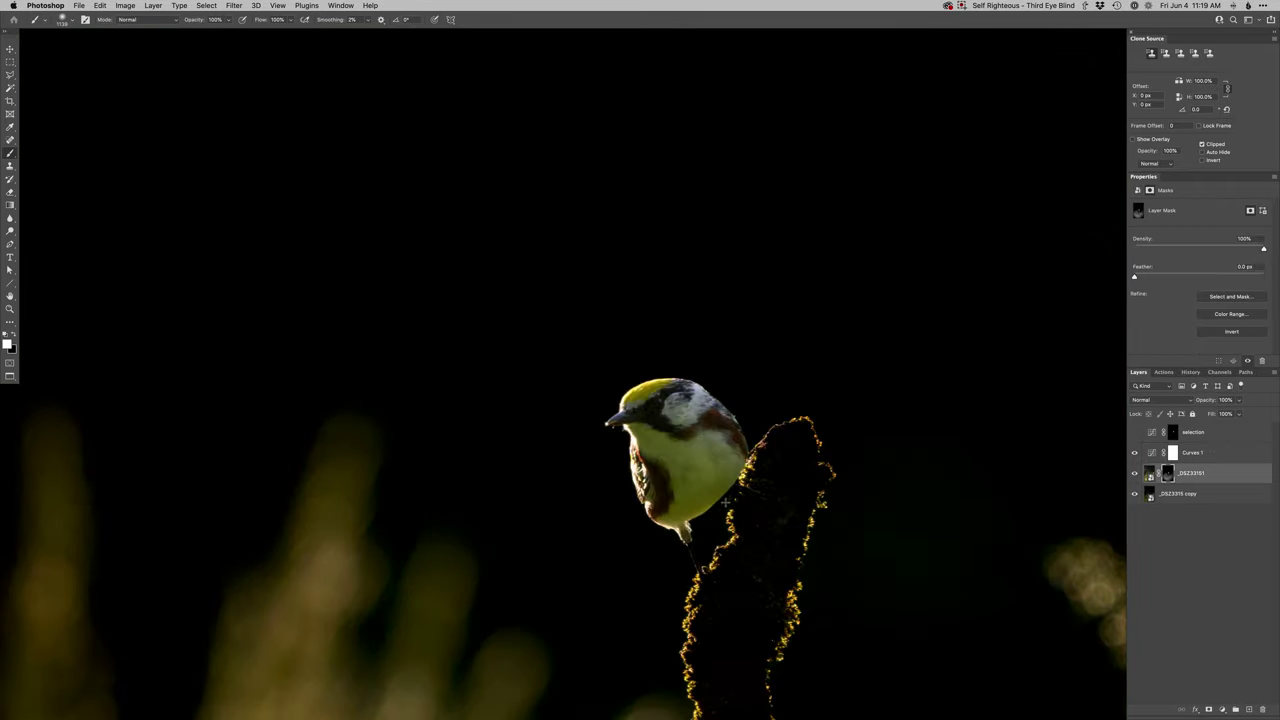
right_click(868, 500)
double_click(882, 578)
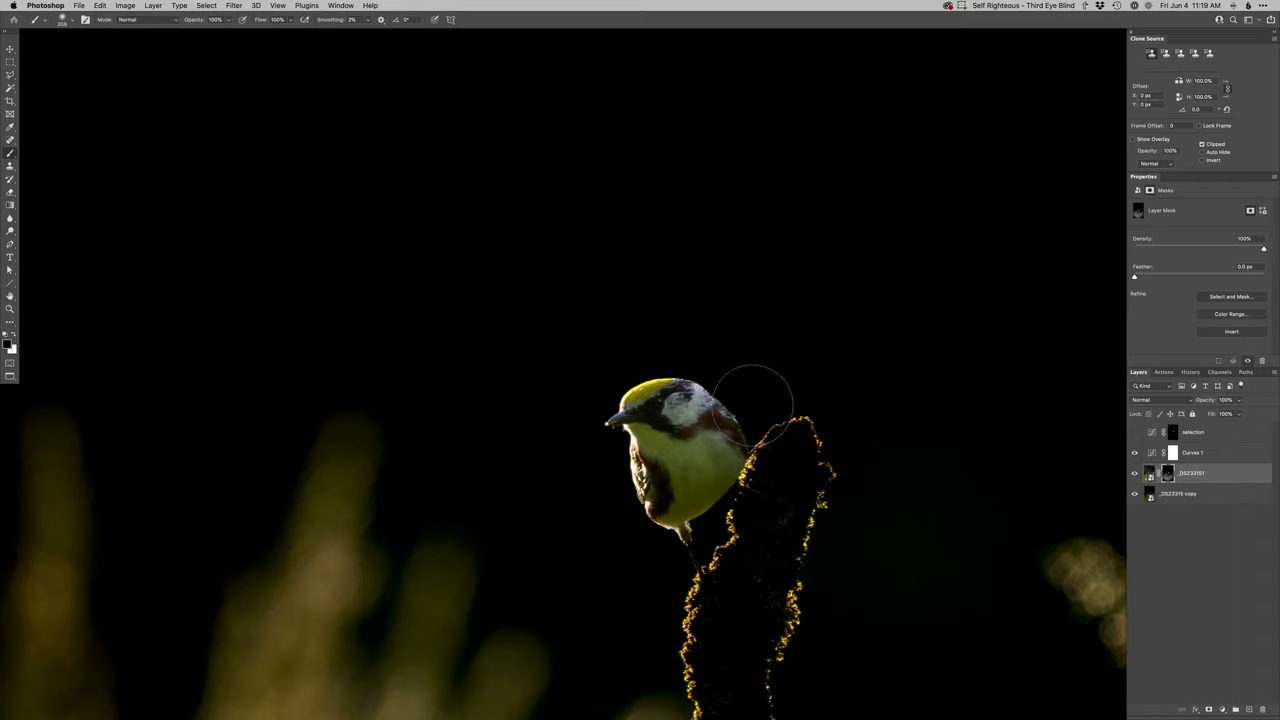
drag(640, 480, 634, 474)
drag(628, 450, 627, 452)
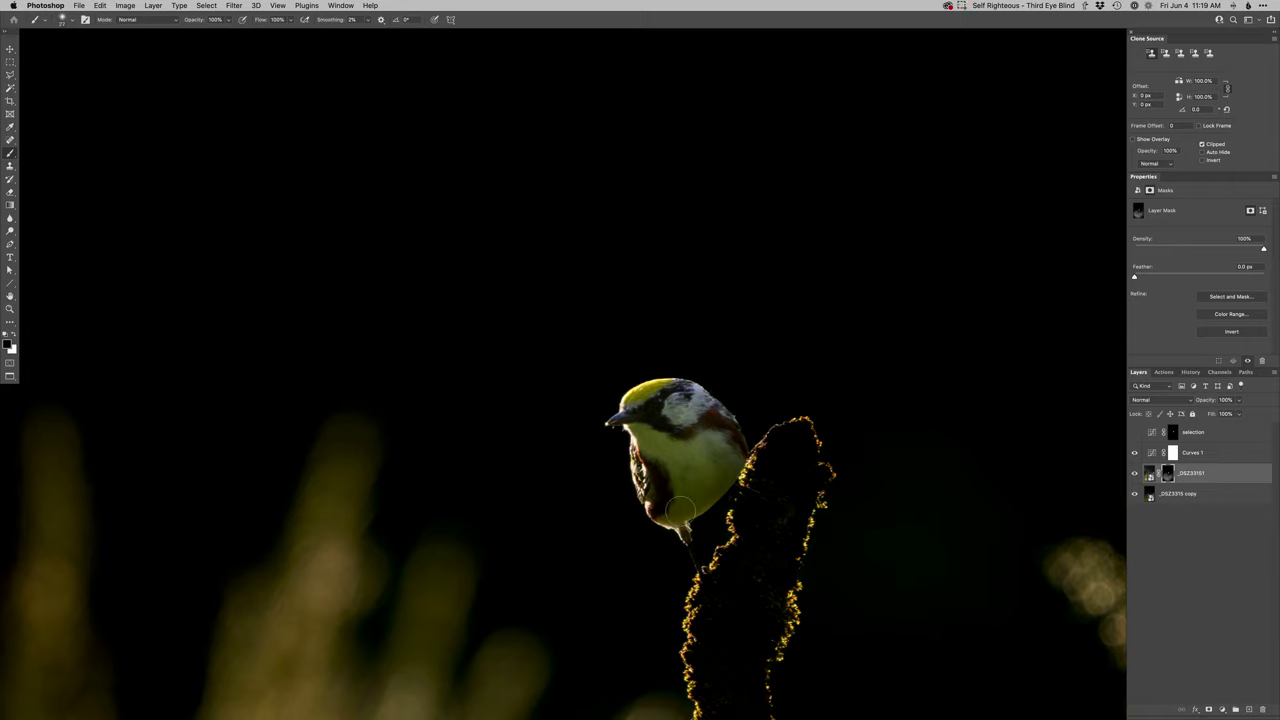
Invert the Curves 1 mask to black and paint white over the bird's dark face markings
click(1160, 452)
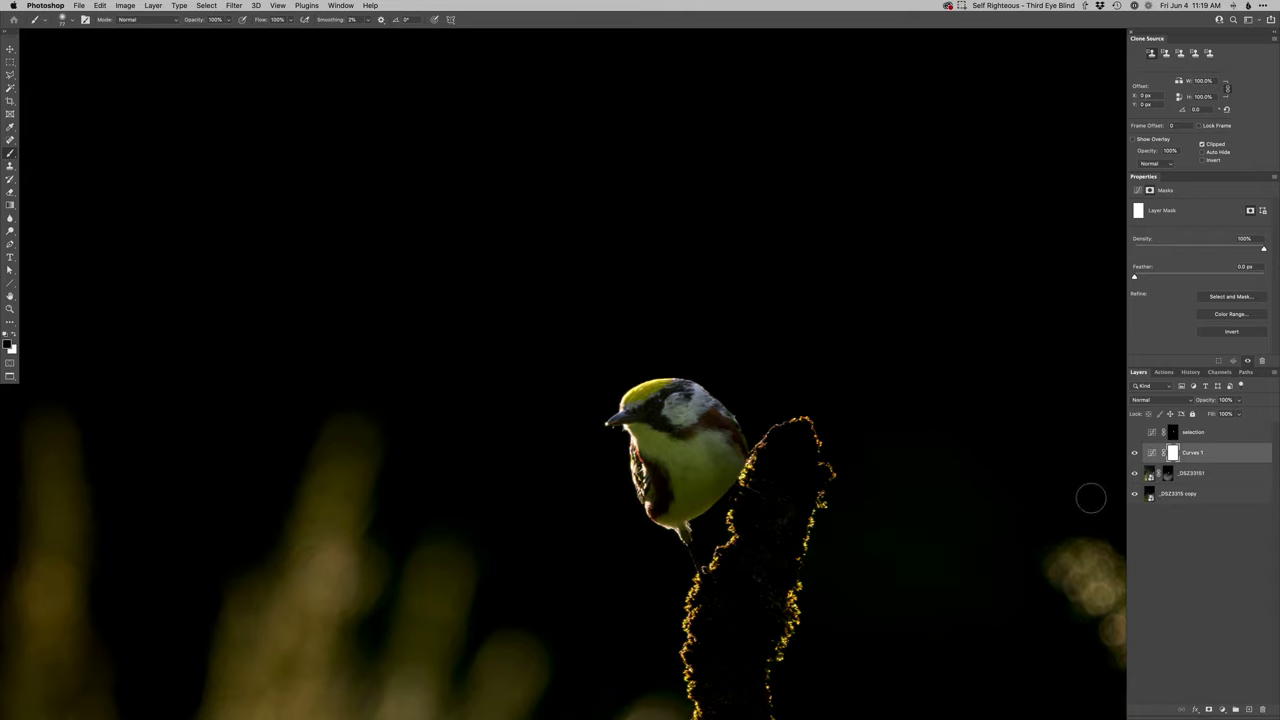
key(ctrl+i)
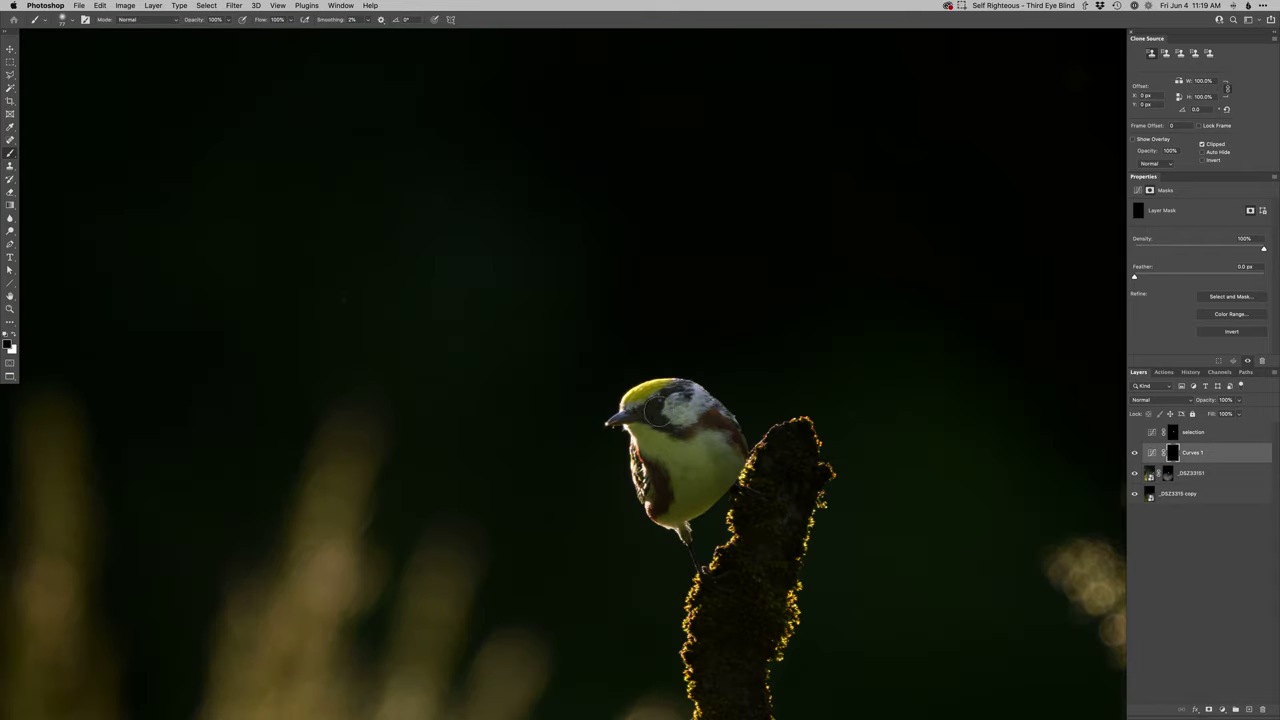
key(x)
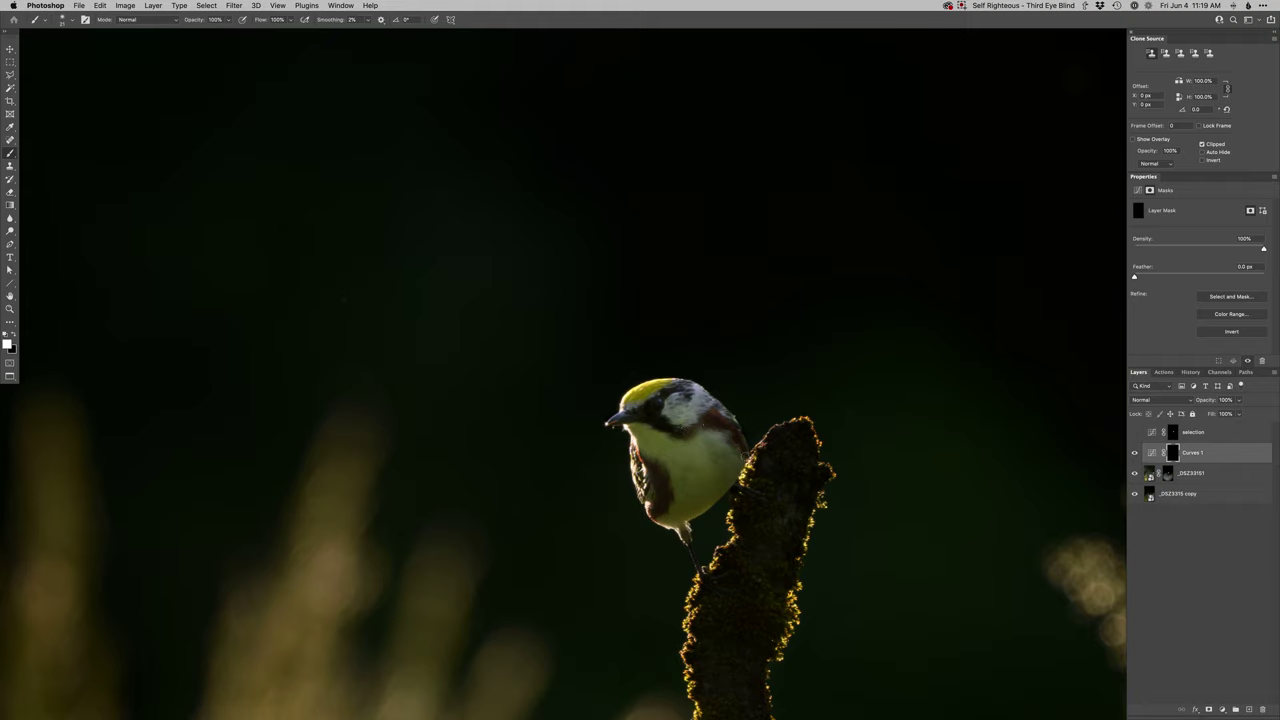
key(x)
key(x)
key(x)
key(x)
scroll(662, 404, up, 3)
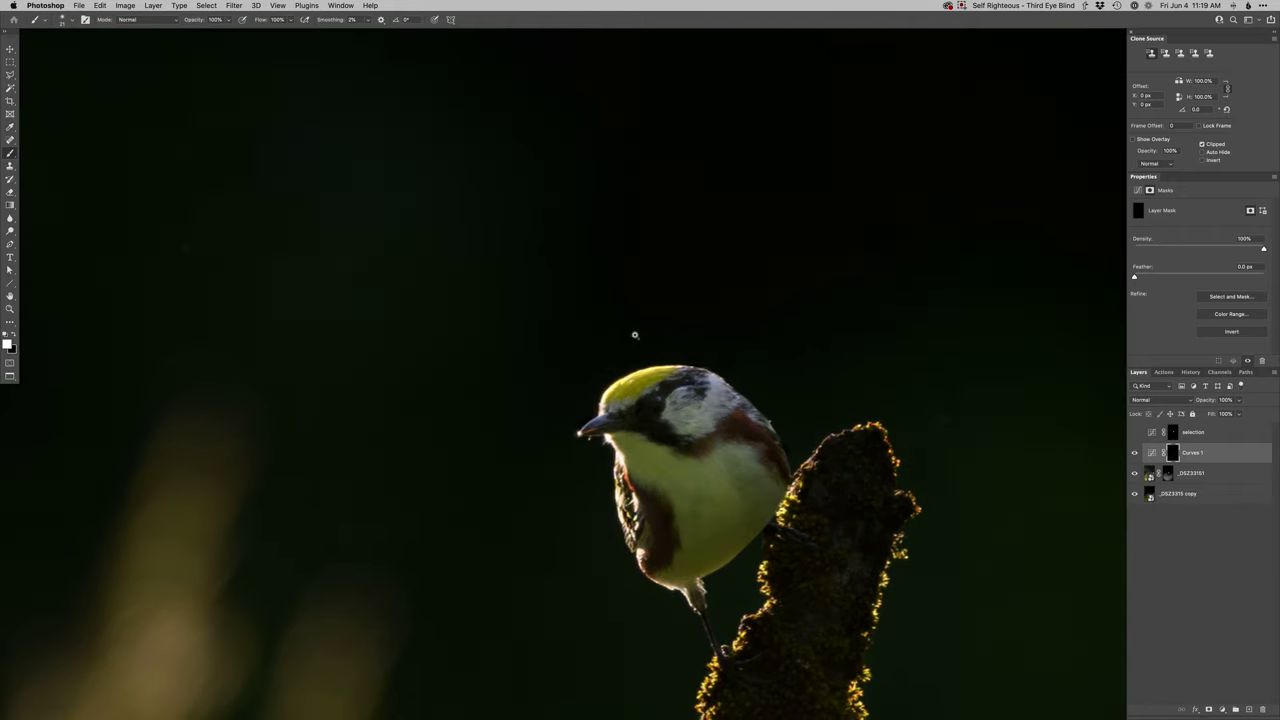
Add a Dodge curves layer above Curves 1 and paint a small highlight on the bird's eye
click(1153, 454)
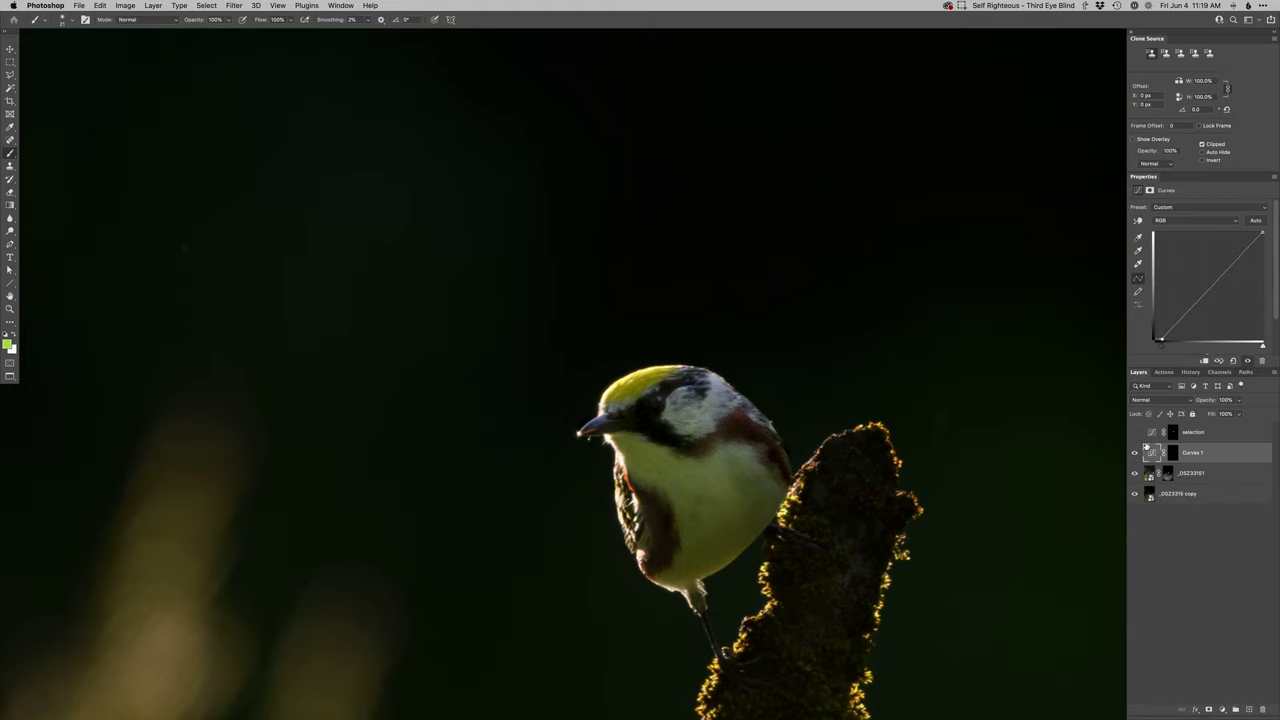
key(F2)
drag(662, 401, 657, 399)
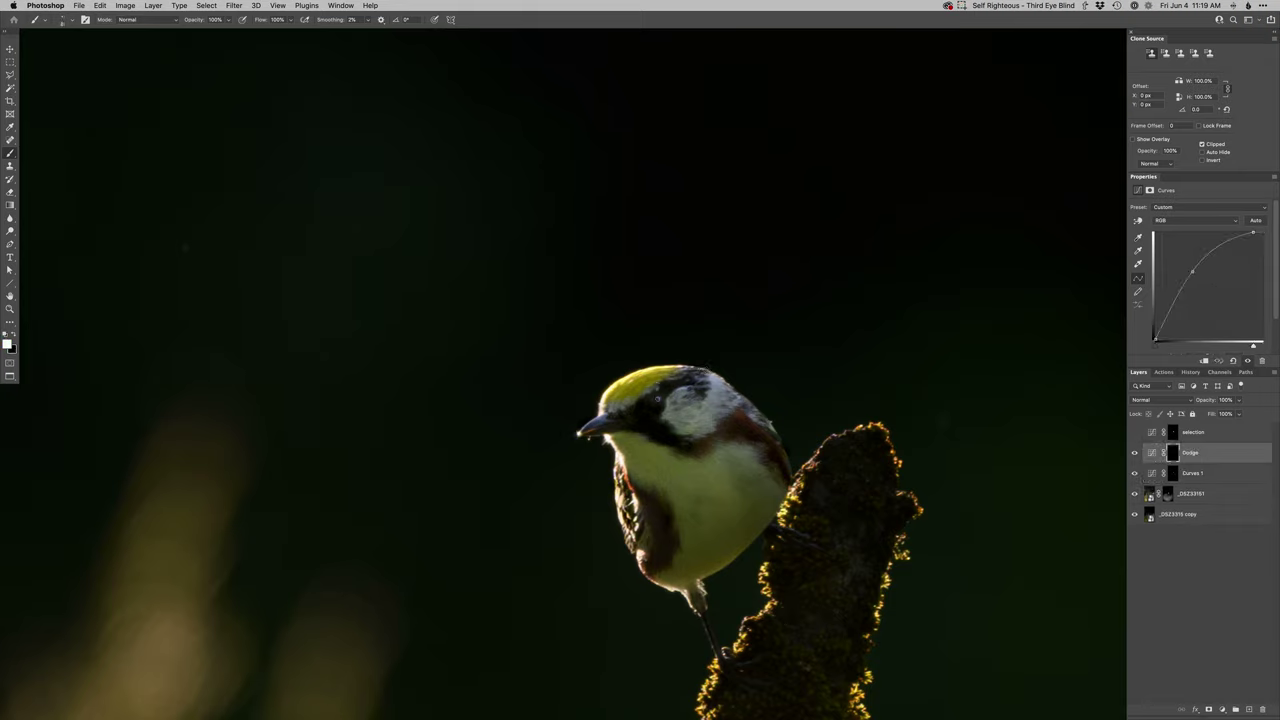
key(x)
Paint white on the Curves 1 mask with a large brush over the dark background around the bird and above the grasses
click(1172, 473)
key(x)
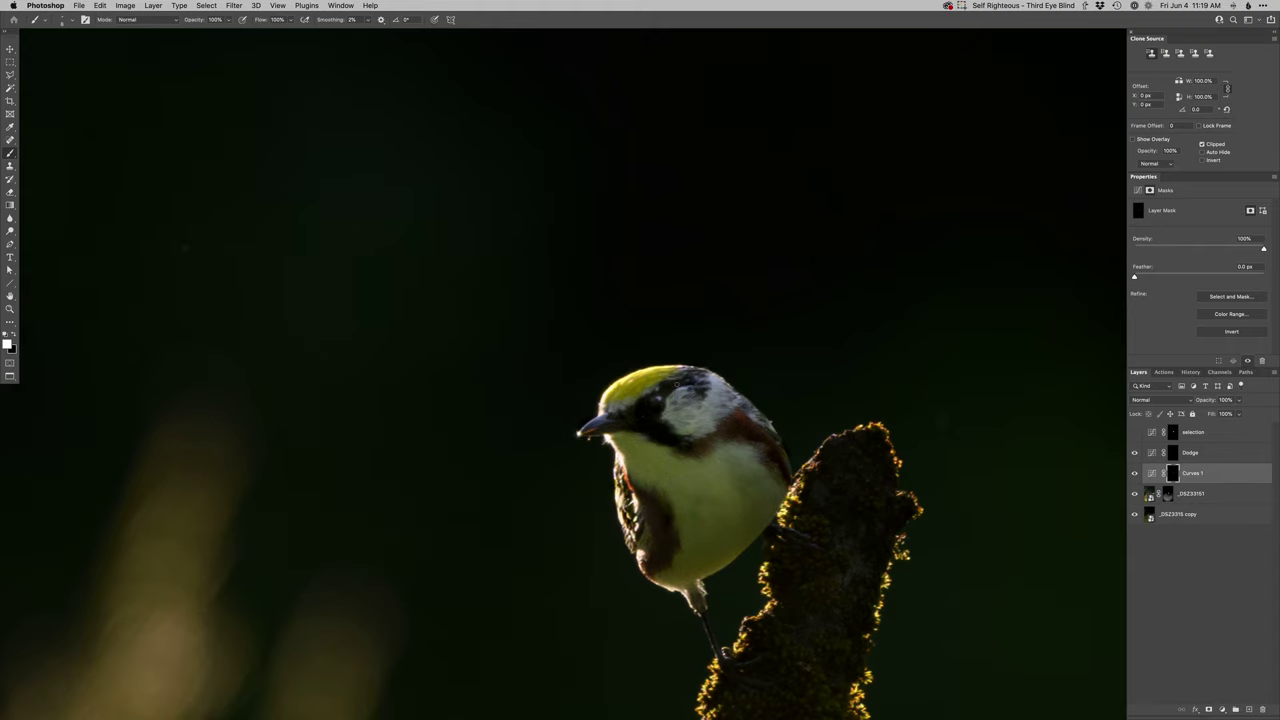
alt+click(690, 412)
drag(687, 446, 627, 399)
alt+click(627, 399)
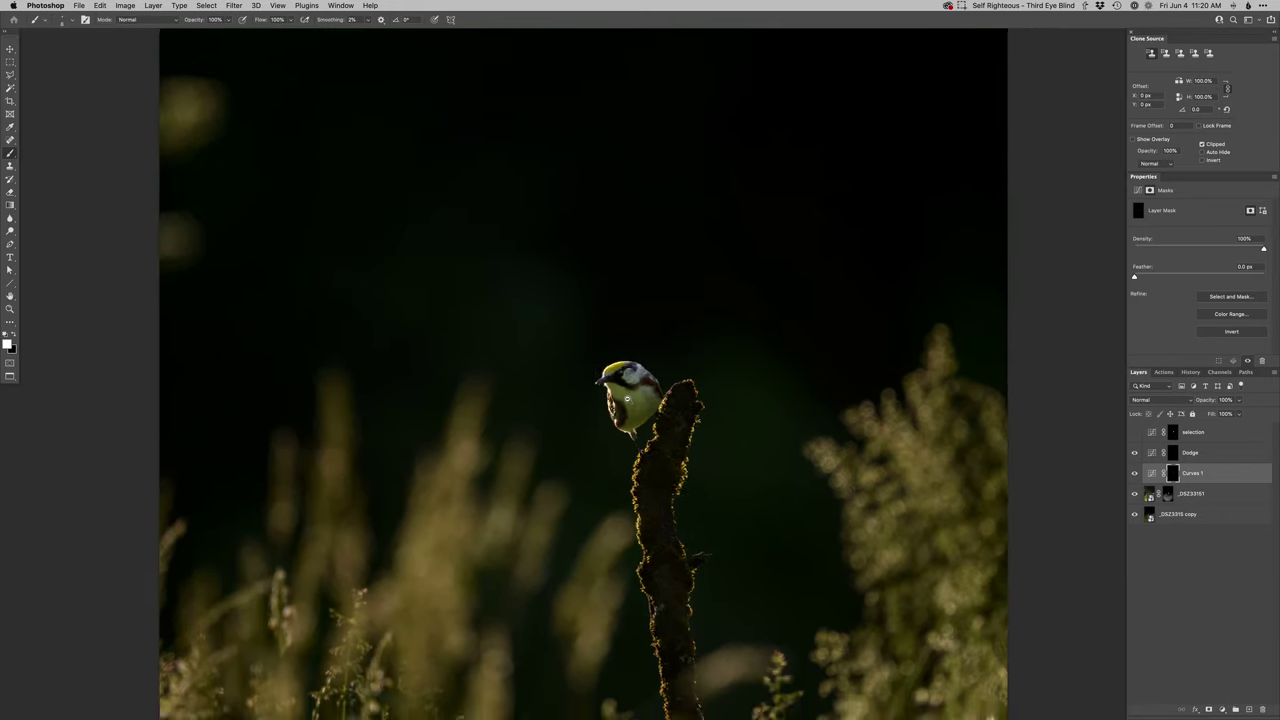
scroll(627, 398, down, 3)
scroll(627, 398, up, 4)
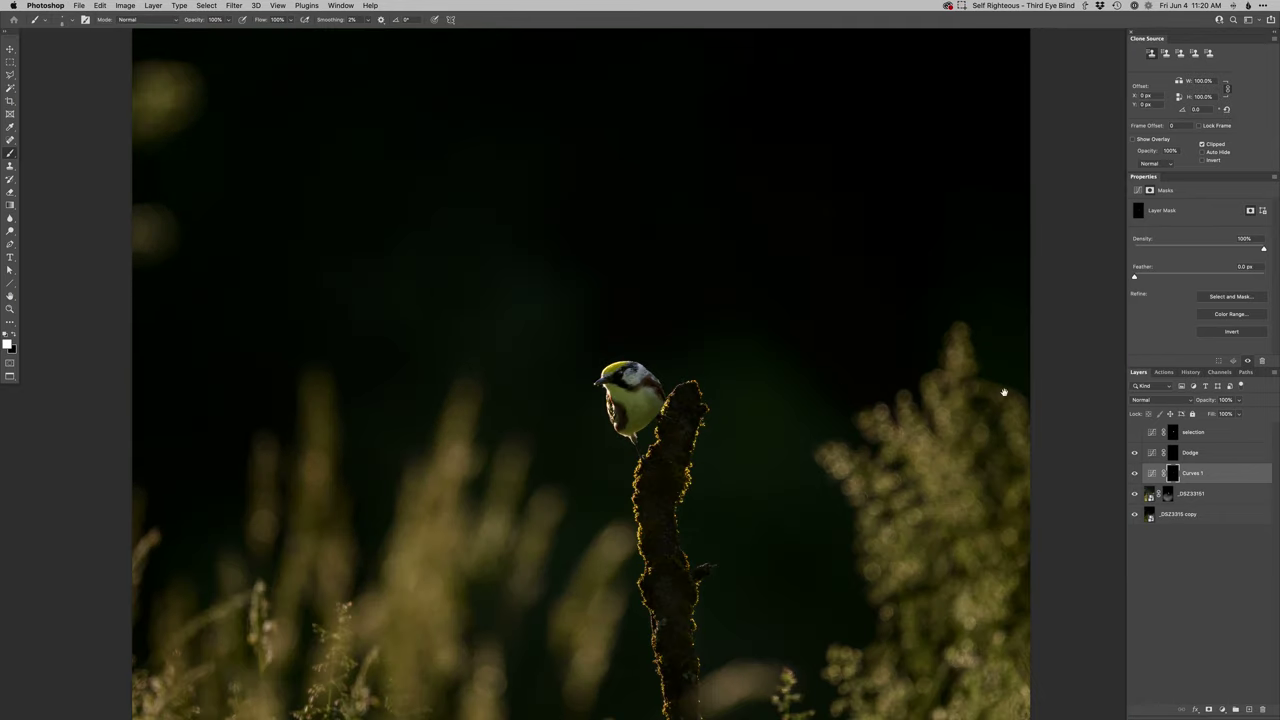
click(1134, 473)
click(1134, 474)
key(super+0)
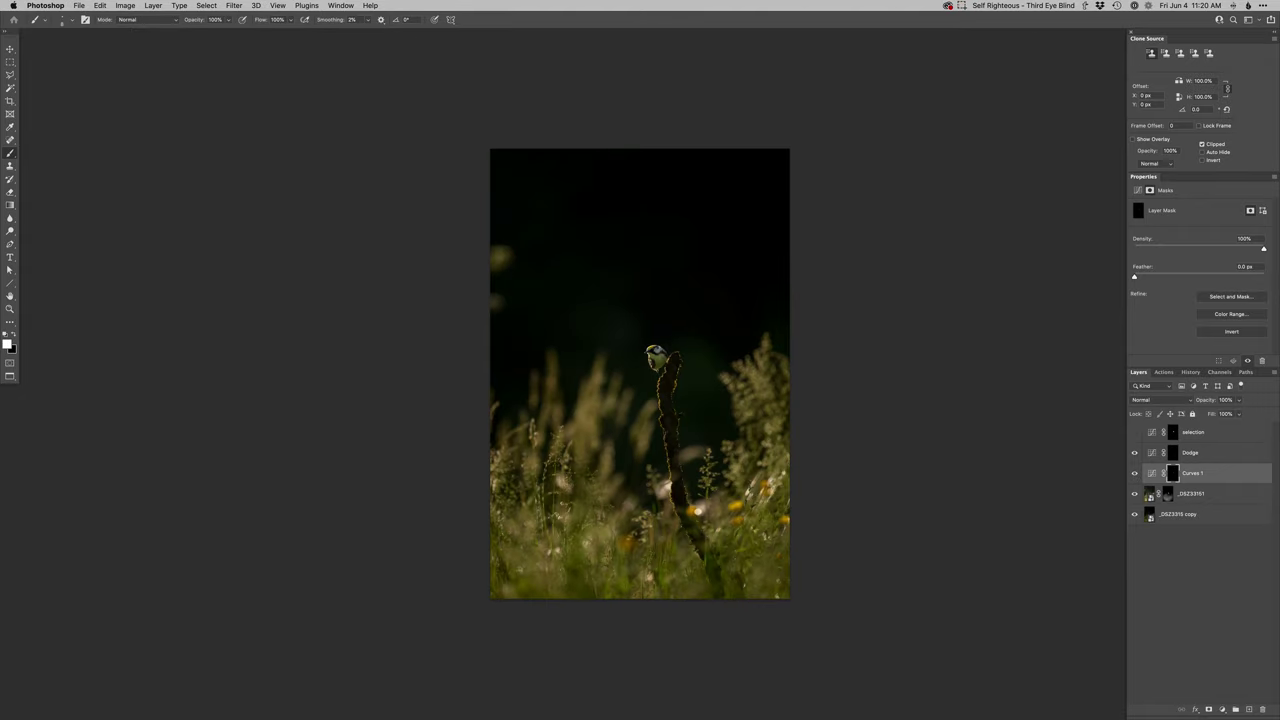
drag(608, 356, 624, 356)
mouse_move(608, 346)
mouse_down()
mouse_move(622, 311)
mouse_move(577, 350)
mouse_move(603, 368)
mouse_move(545, 245)
mouse_up()
mouse_move(713, 358)
mouse_down()
mouse_move(700, 358)
mouse_move(704, 395)
mouse_move(678, 412)
mouse_up()
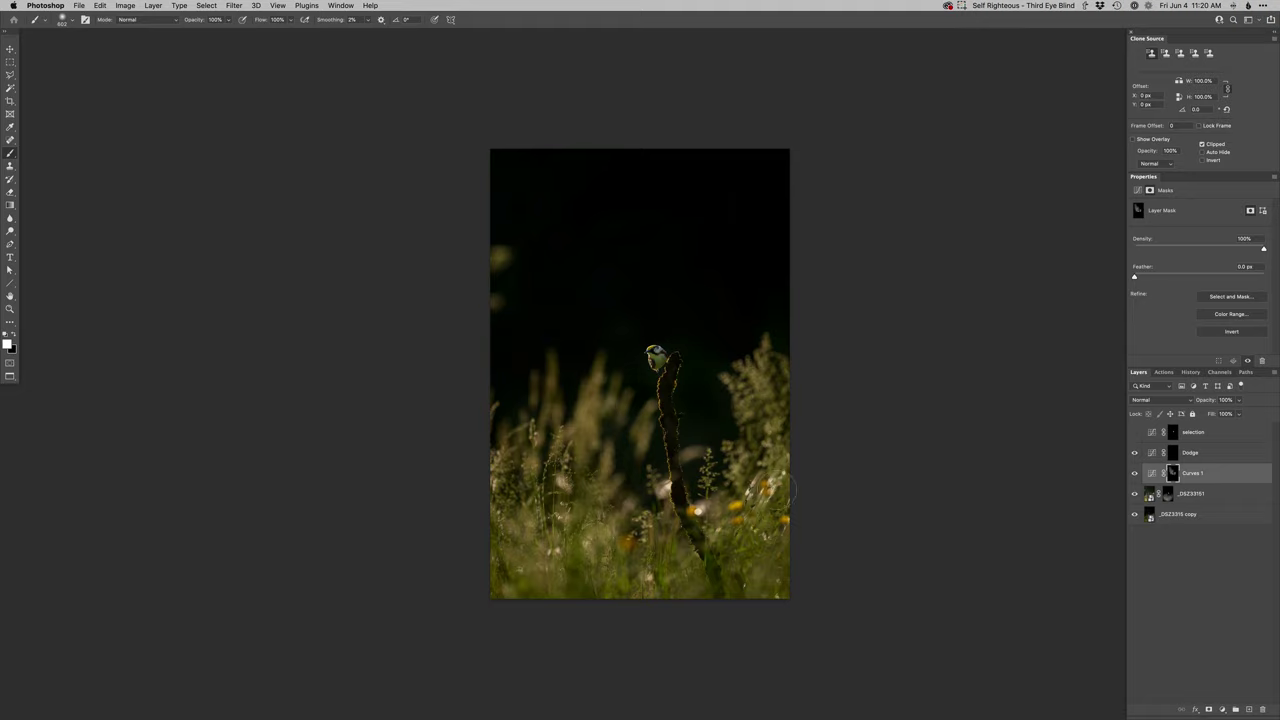
Add a Retouch layer beneath Curves 1 and clone dark background over the light blobs at the photo's left edge
key(F2)
key(super+bracketright)
key(super+bracketright)
key(super+bracketright)
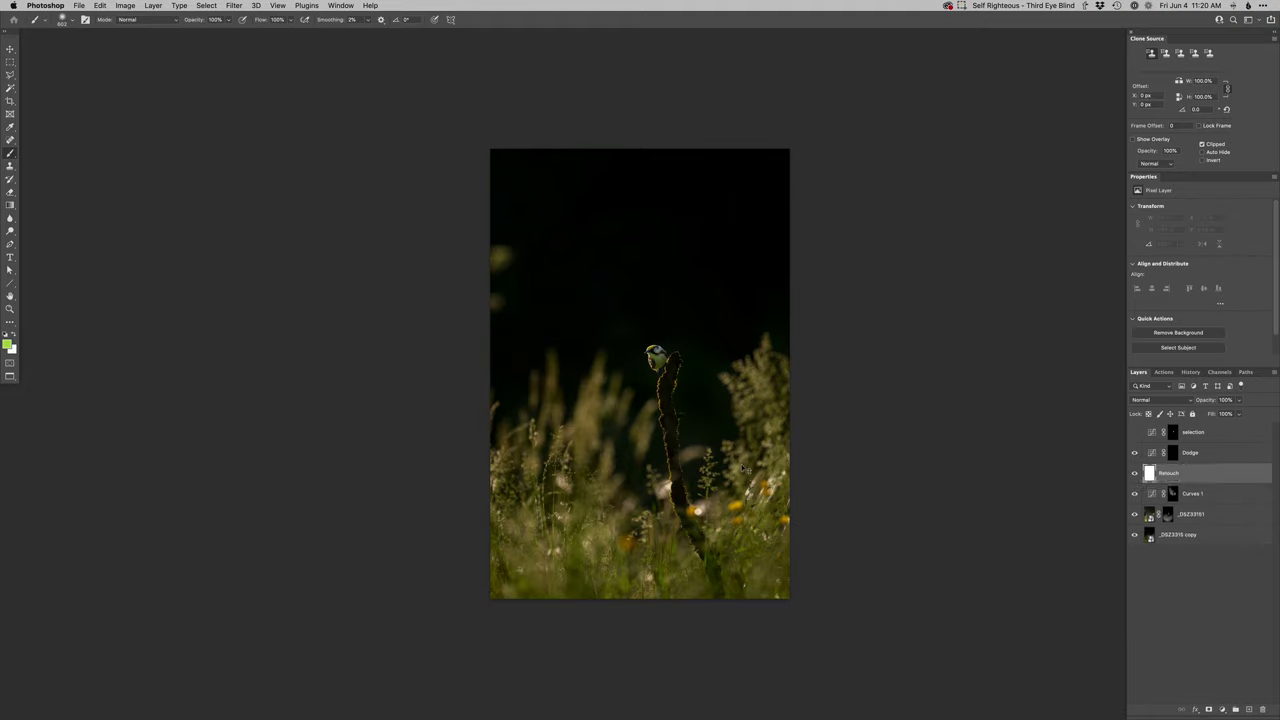
key(super+bracketleft)
key(s)
alt+click(531, 255)
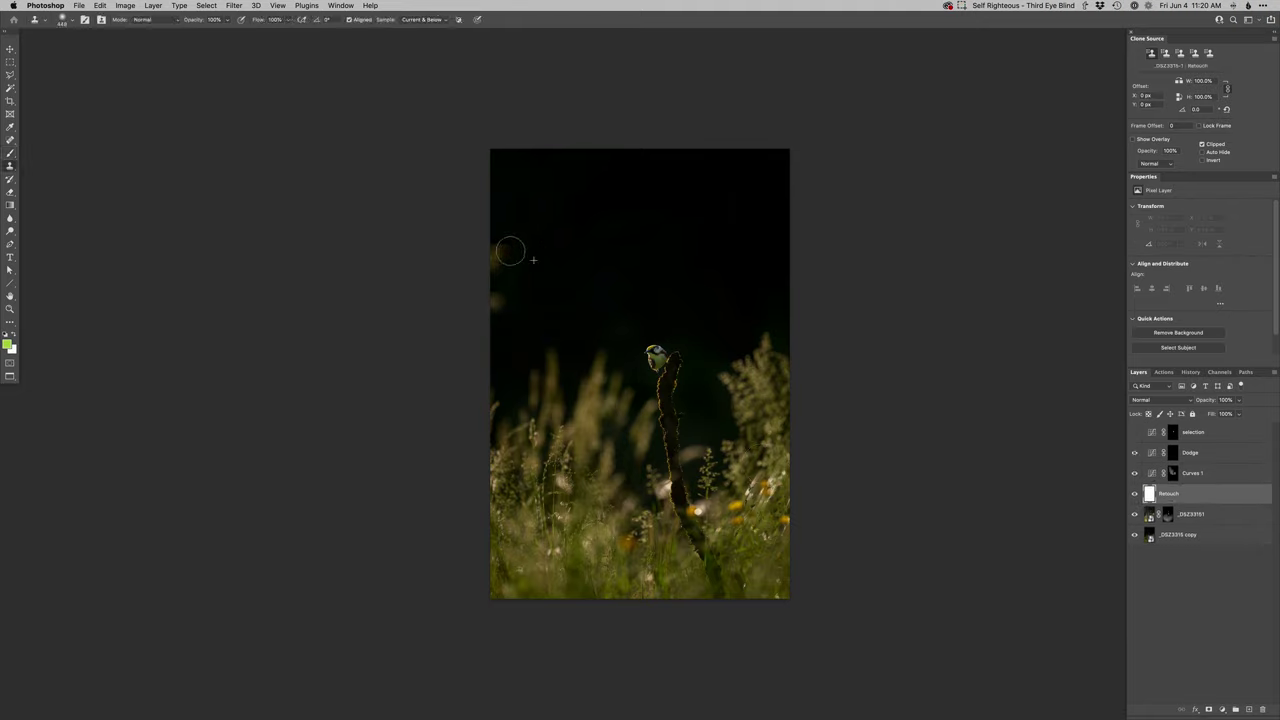
click(510, 251)
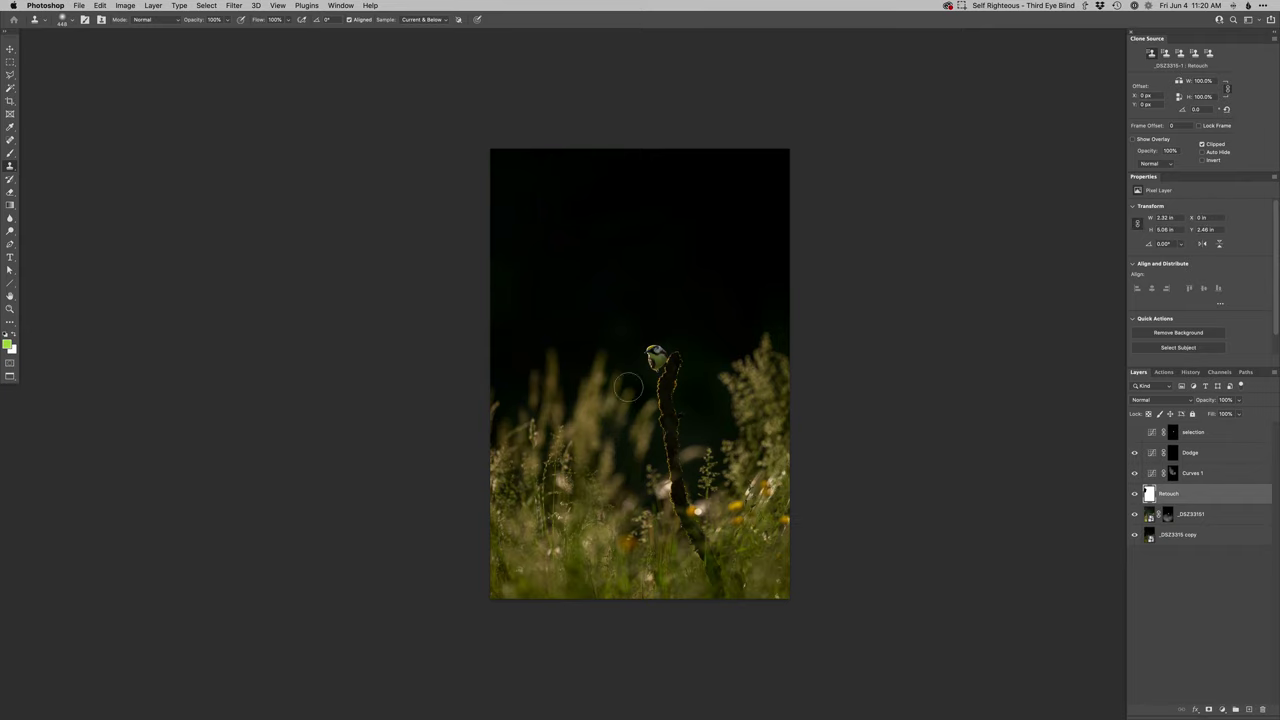
Add a Hue/Saturation layer above the Dodge layer and set the Yellows saturation to -57
super+click(652, 366)
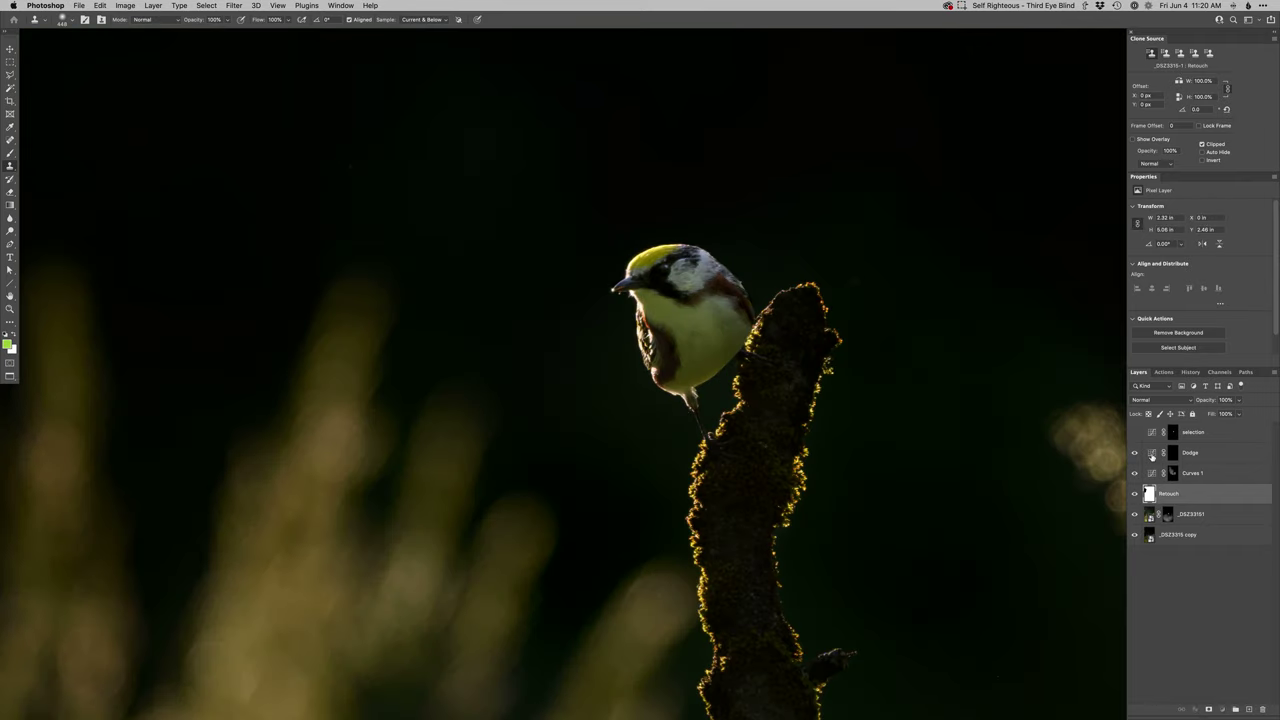
click(1152, 457)
key(super+u)
key(Return)
key(alt+5)
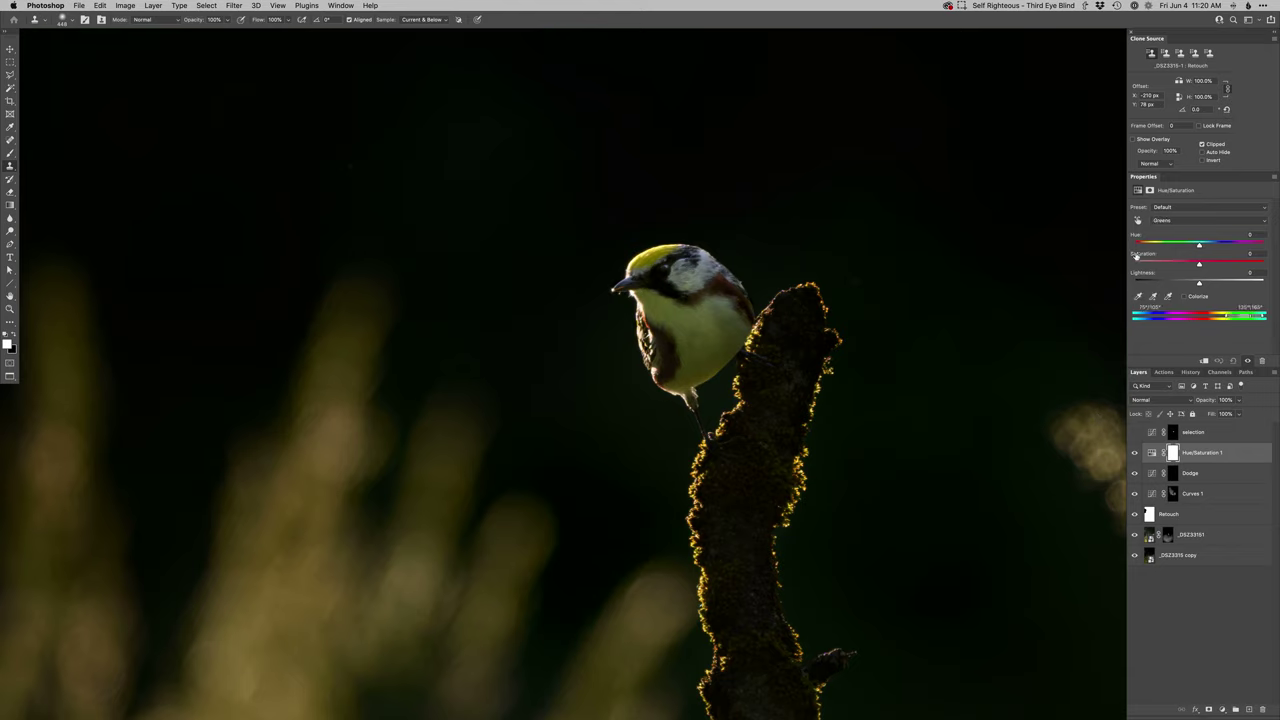
key(alt+4)
click(1163, 264)
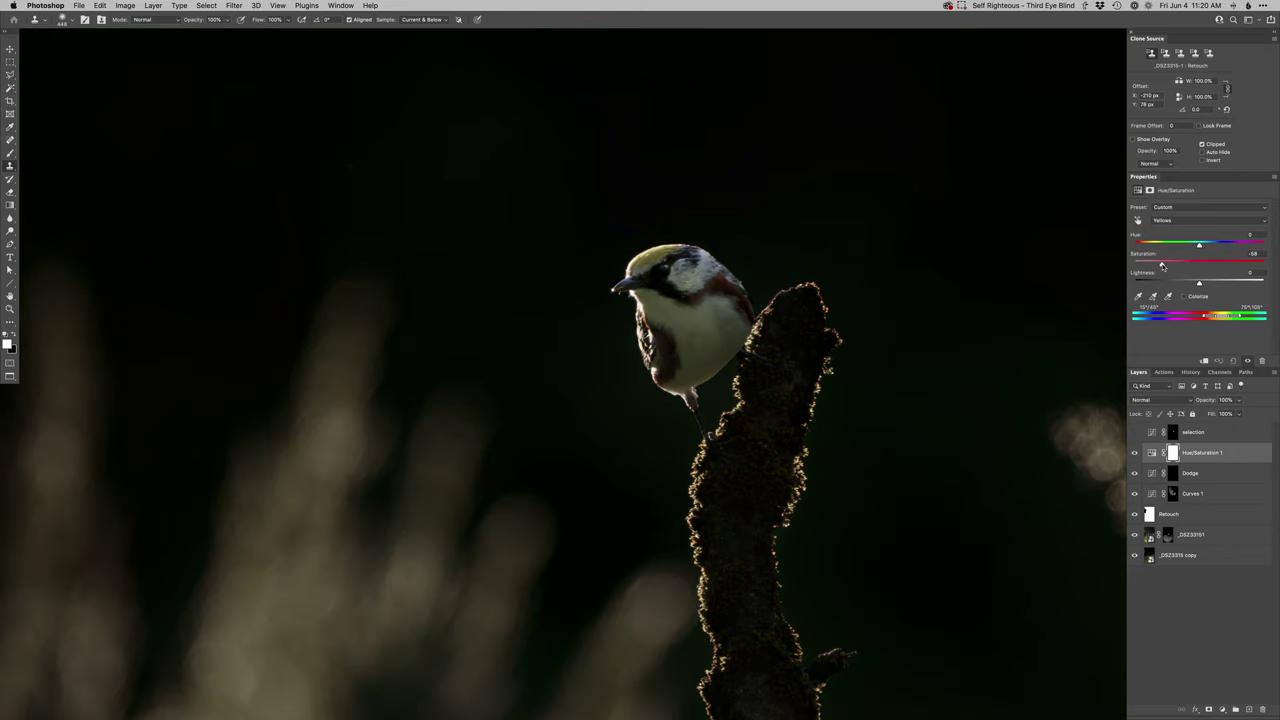
Invert the Hue/Saturation mask and paint white with a smaller brush over the bird's breast and belly
key(super+i)
key(b)
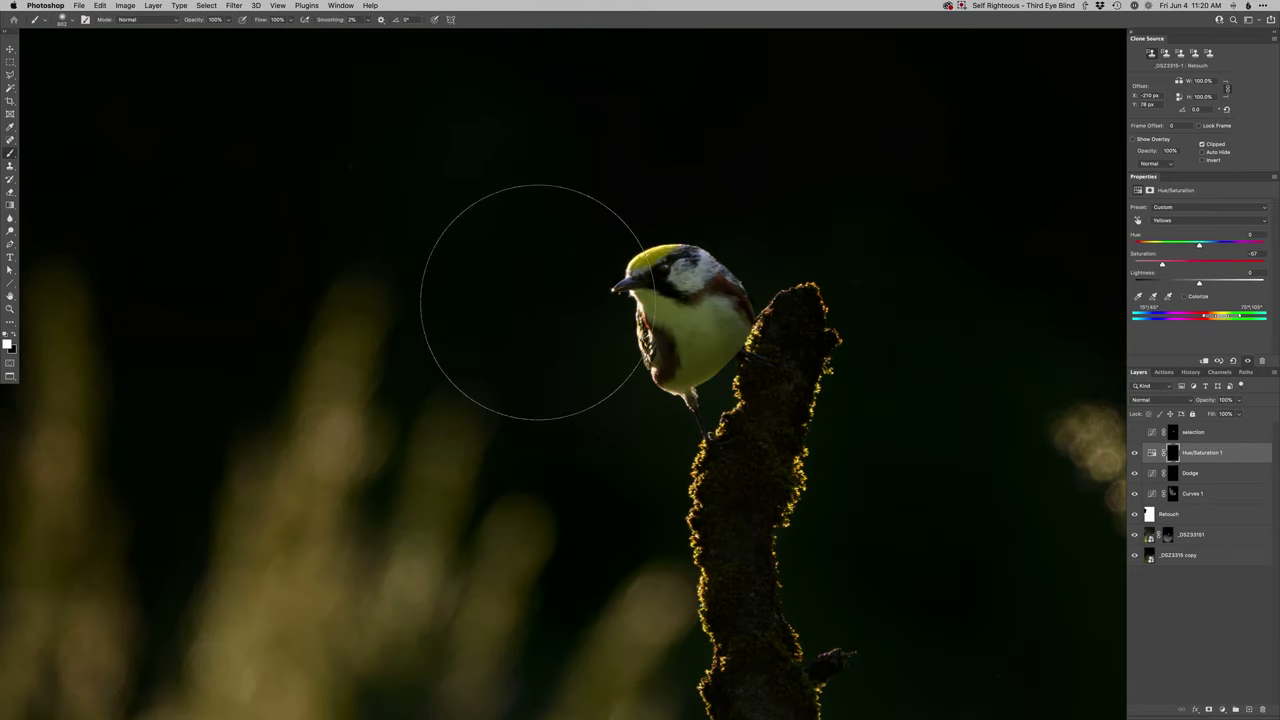
key(bracketleft)
key(bracketleft)
key(bracketleft)
key(bracketleft)
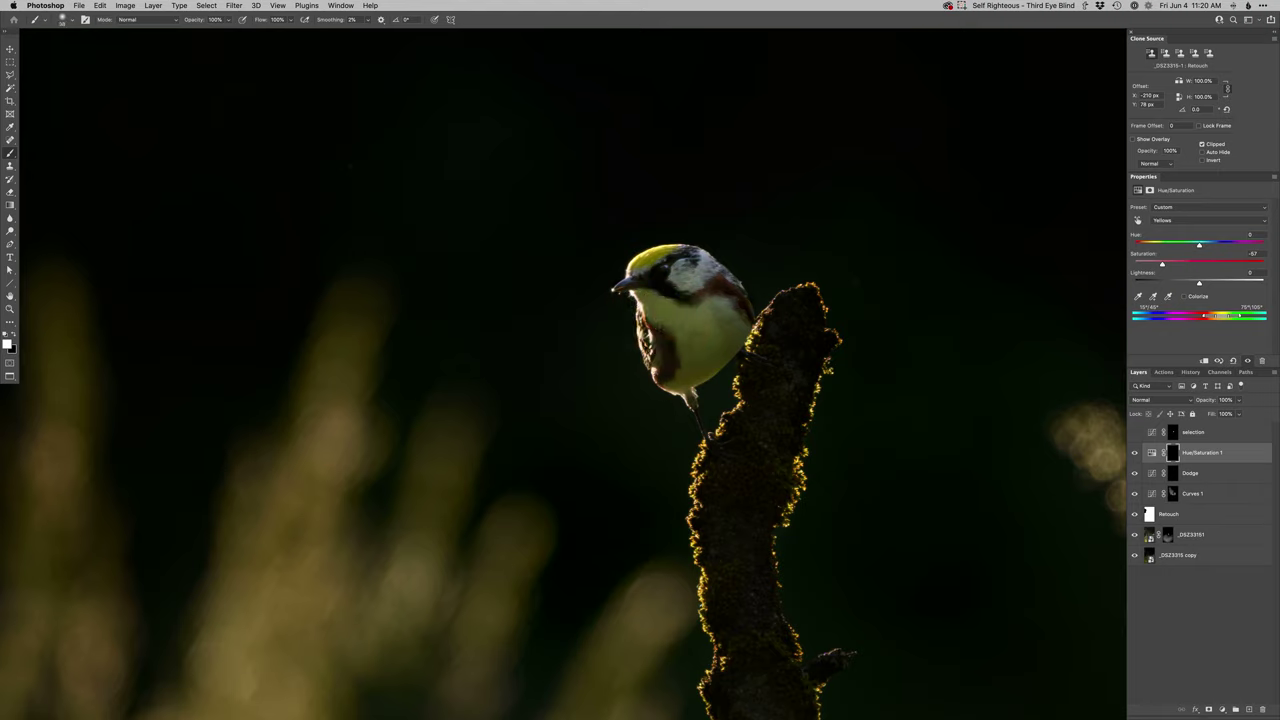
mouse_move(700, 328)
mouse_down()
mouse_move(723, 353)
mouse_move(700, 344)
mouse_up()
Add a Curves layer that lowers the Blue channel's brighter tones and invert its mask to black
key(super+m)
key(Return)
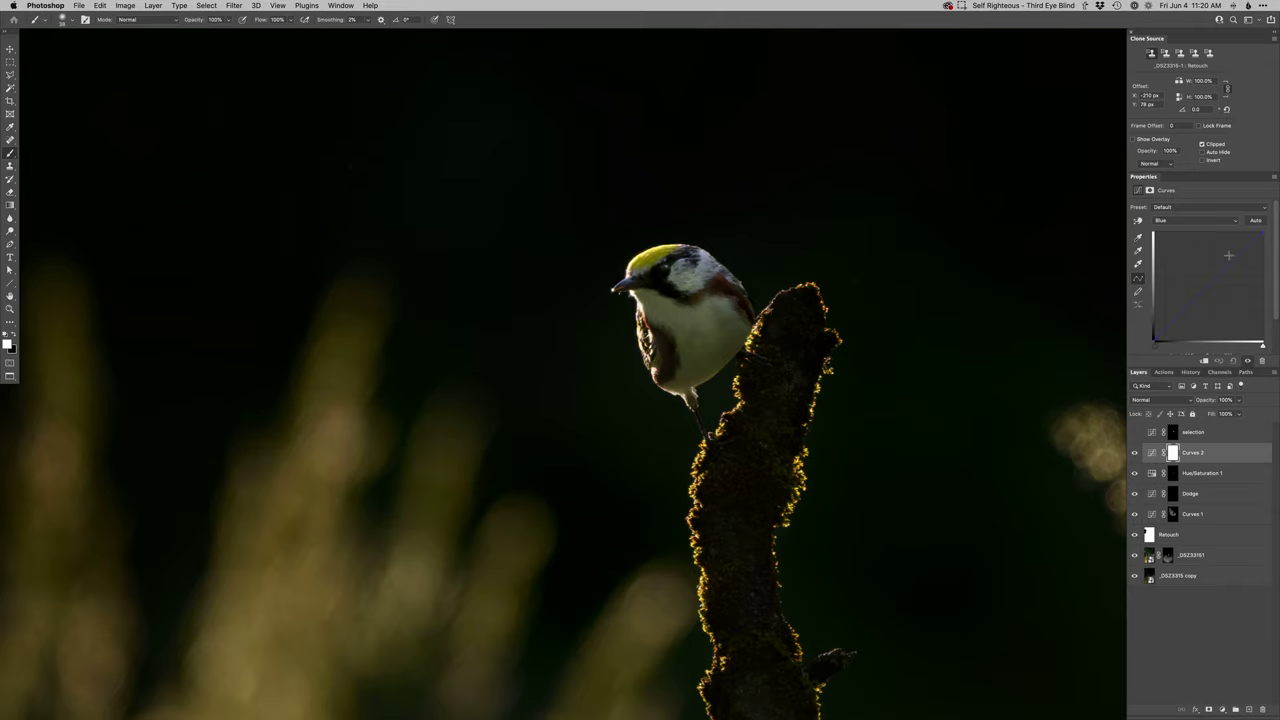
key(super+i)
drag(1237, 258, 1237, 264)
Add another Curves layer that raises the RGB curve's upper tones and lowers Blue slightly, and invert its mask
key(super+shift+m)
key(Return)
click(1230, 251)
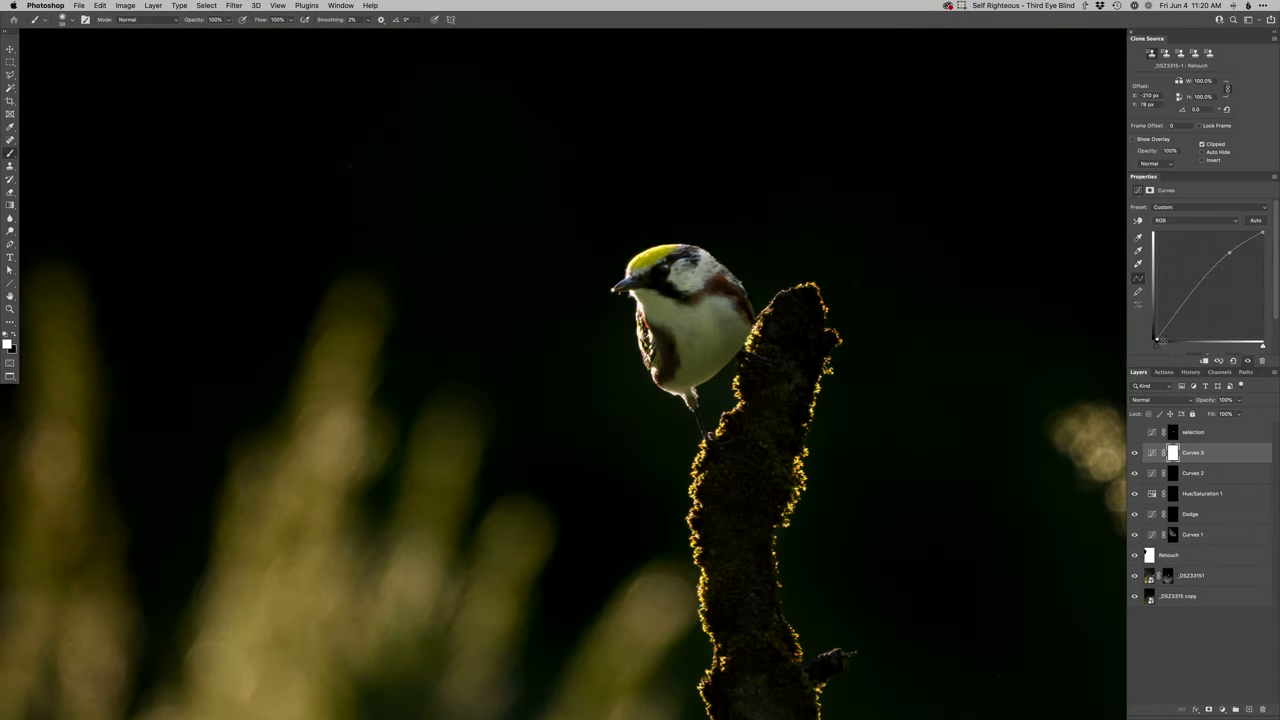
key(alt+3)
key(super+i)
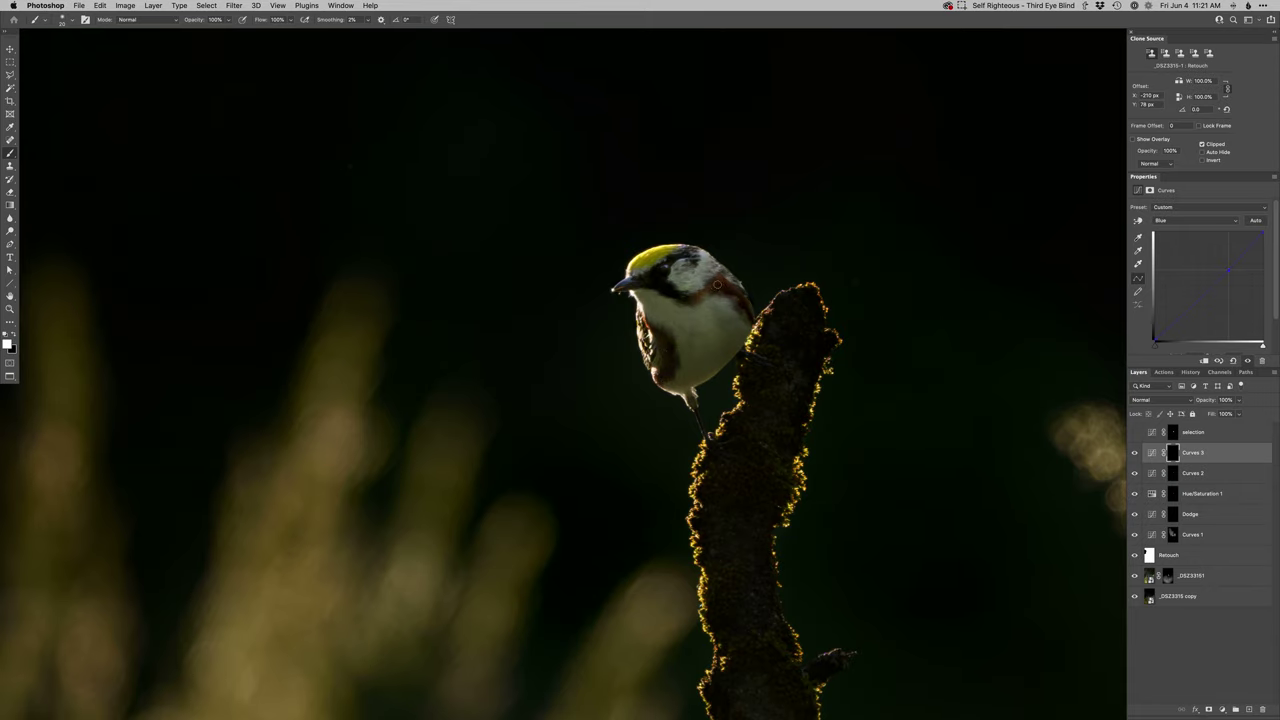
key(x)
scroll(694, 325, down, 5)
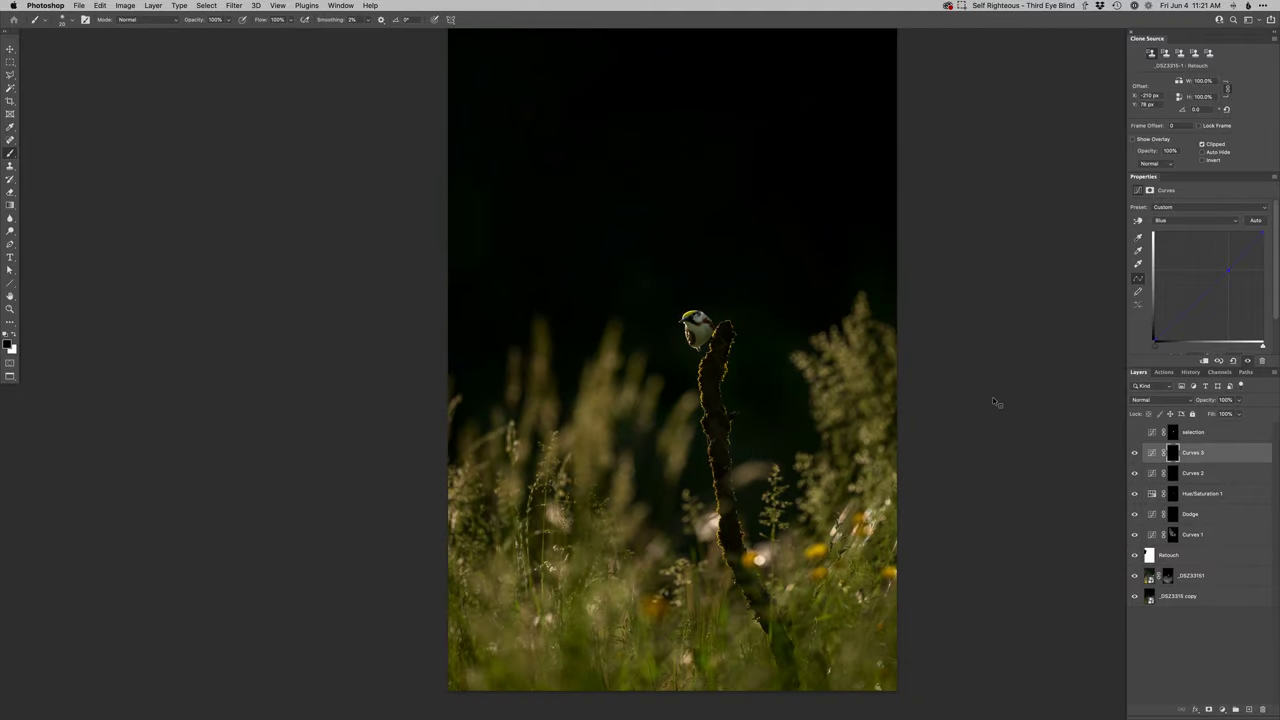
key(super+m)
key(Return)
key(BackSpace)
key(BackSpace)
Add a Hue/Saturation layer above Curves 3, sample the sunlit grass and set the Yellows hue to +4
key(super+u)
key(Return)
click(1137, 220)
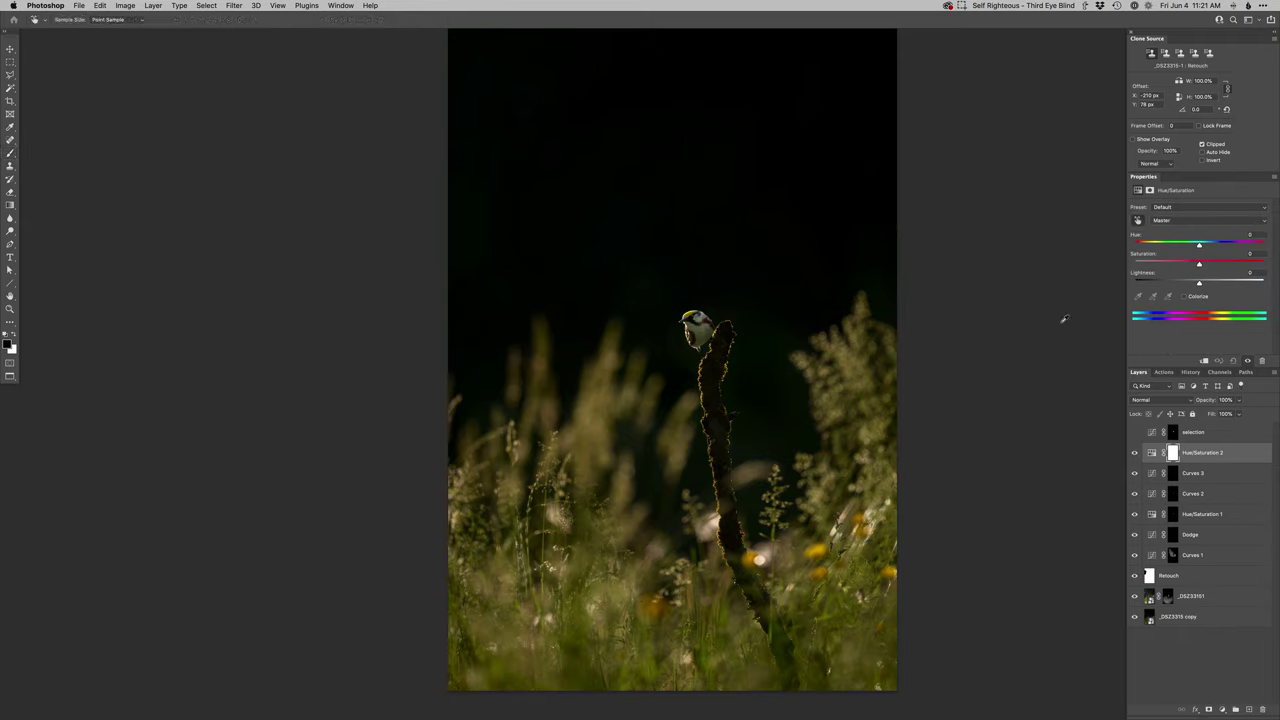
click(868, 552)
key(Return)
Paint black on the new Hue/Saturation layer's mask over the bird and branch, and compare the layer on and off
key(b)
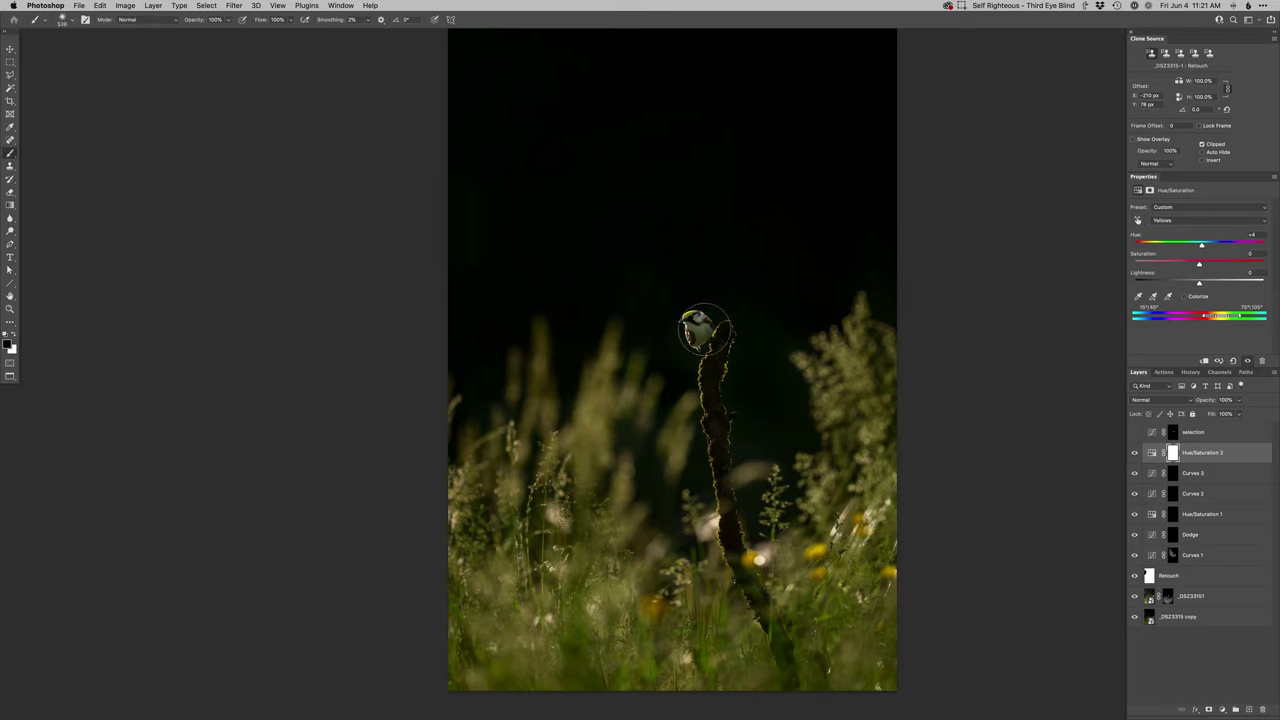
key(x)
key(x)
click(1135, 453)
click(1135, 453)
Select the Hue/Saturation 2 adjustment rather than its mask and reduce the layer's opacity to 50%
click(1151, 454)
key(v)
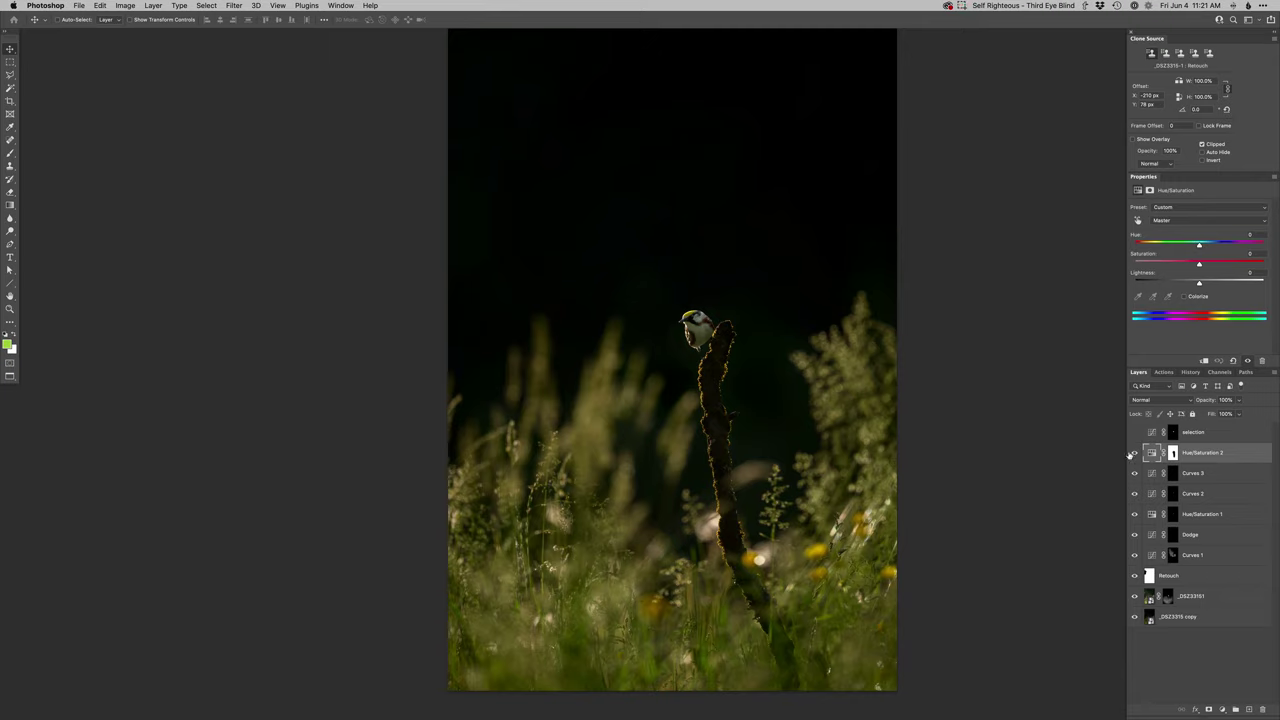
key(5)
Add a Curves layer above Hue/Saturation 2 and raise the upper tones of its RGB curve
scroll(736, 537, up, 3)
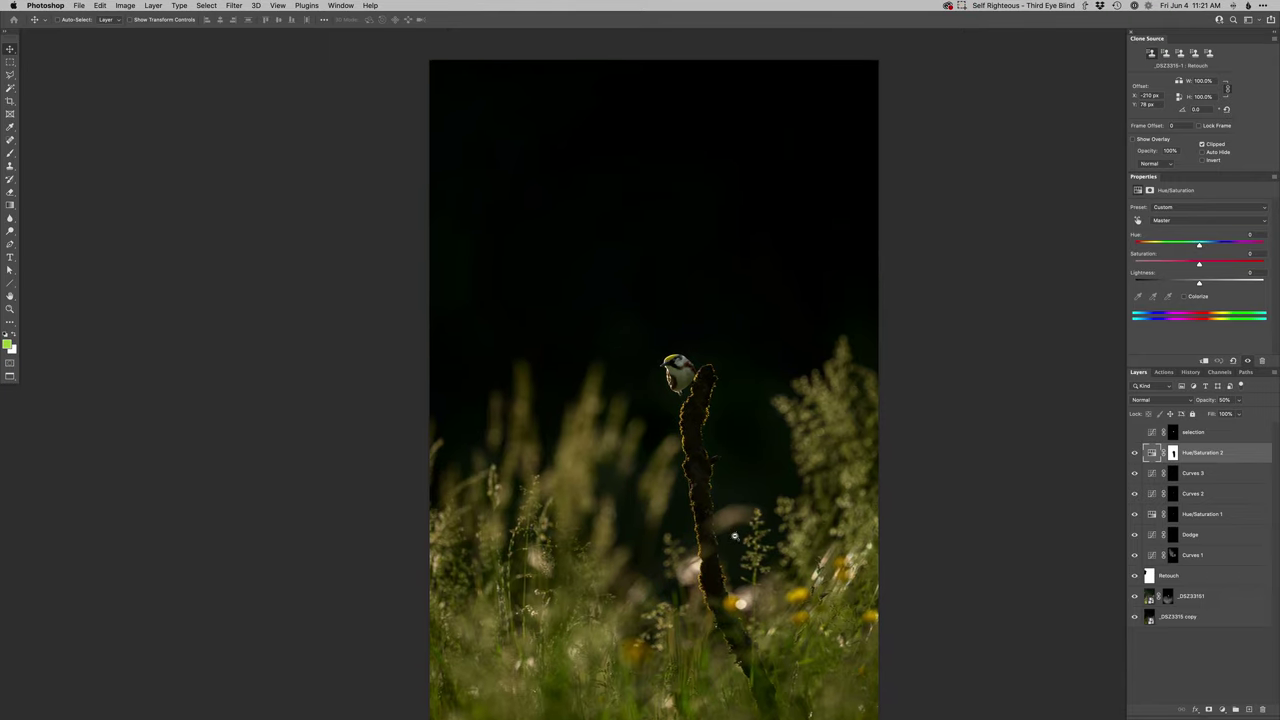
scroll(736, 537, down, 1)
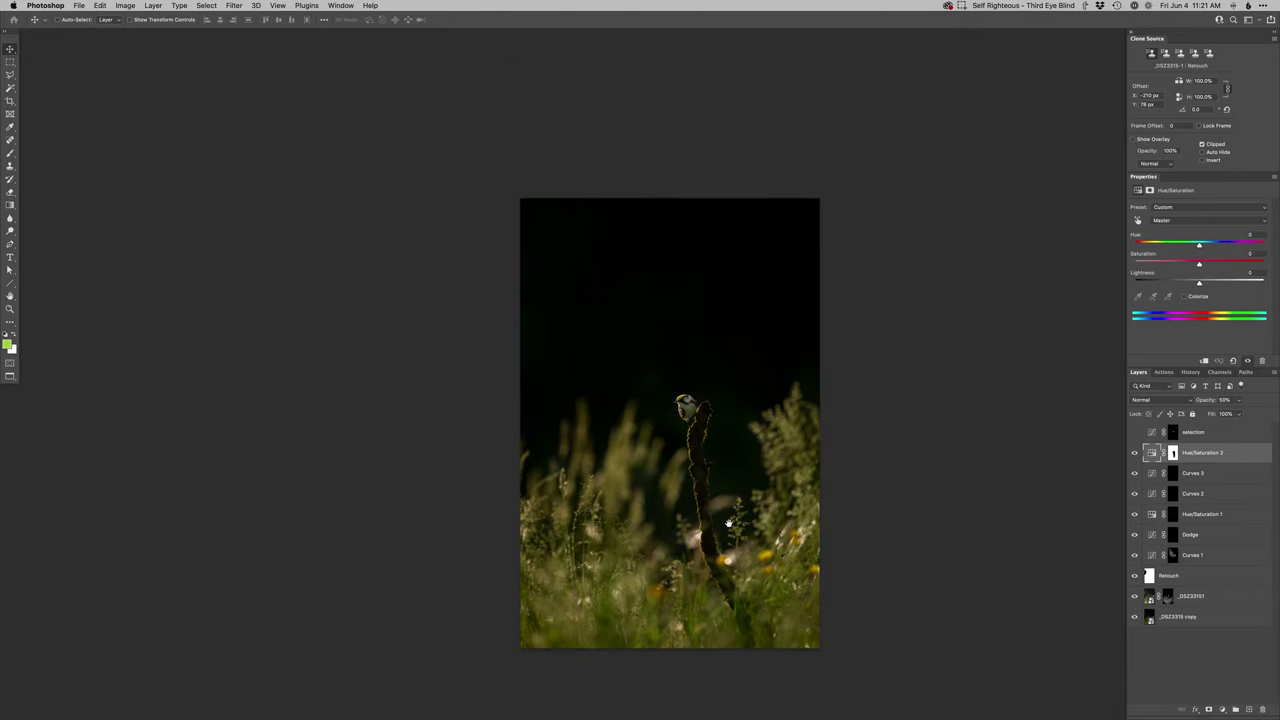
scroll(684, 404, up, 2)
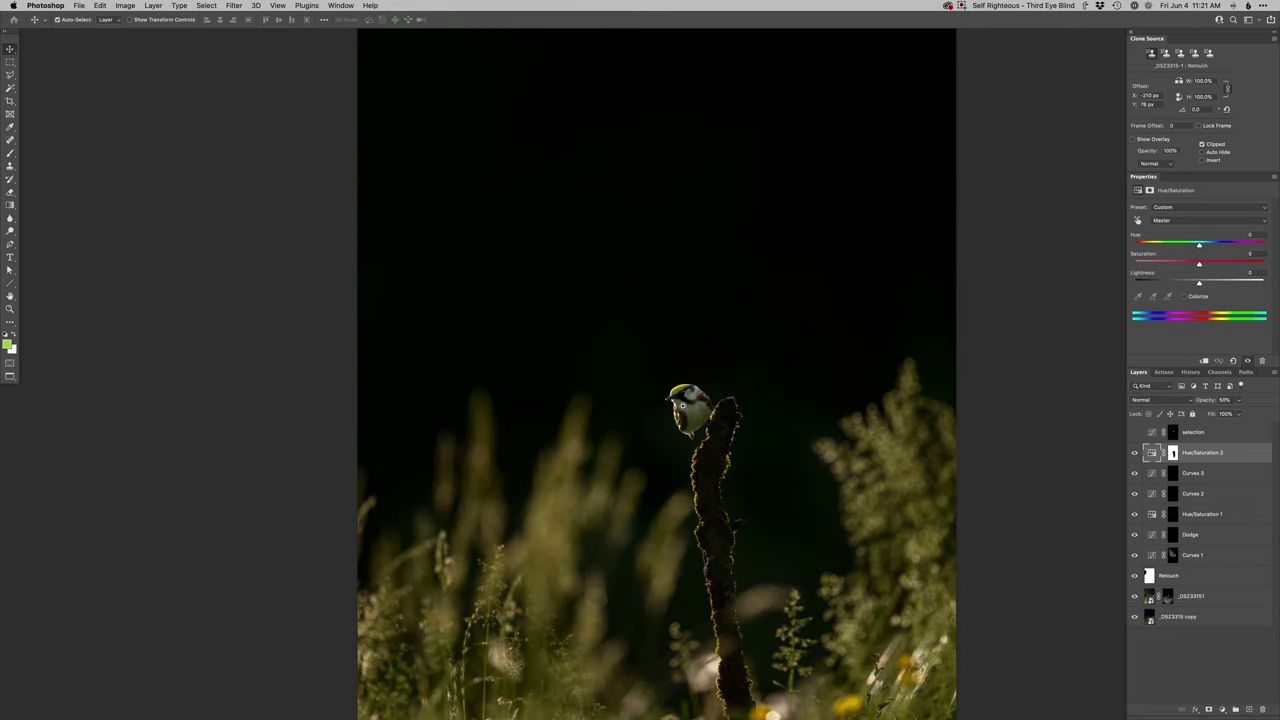
super+click(683, 405)
key(super+m)
key(Return)
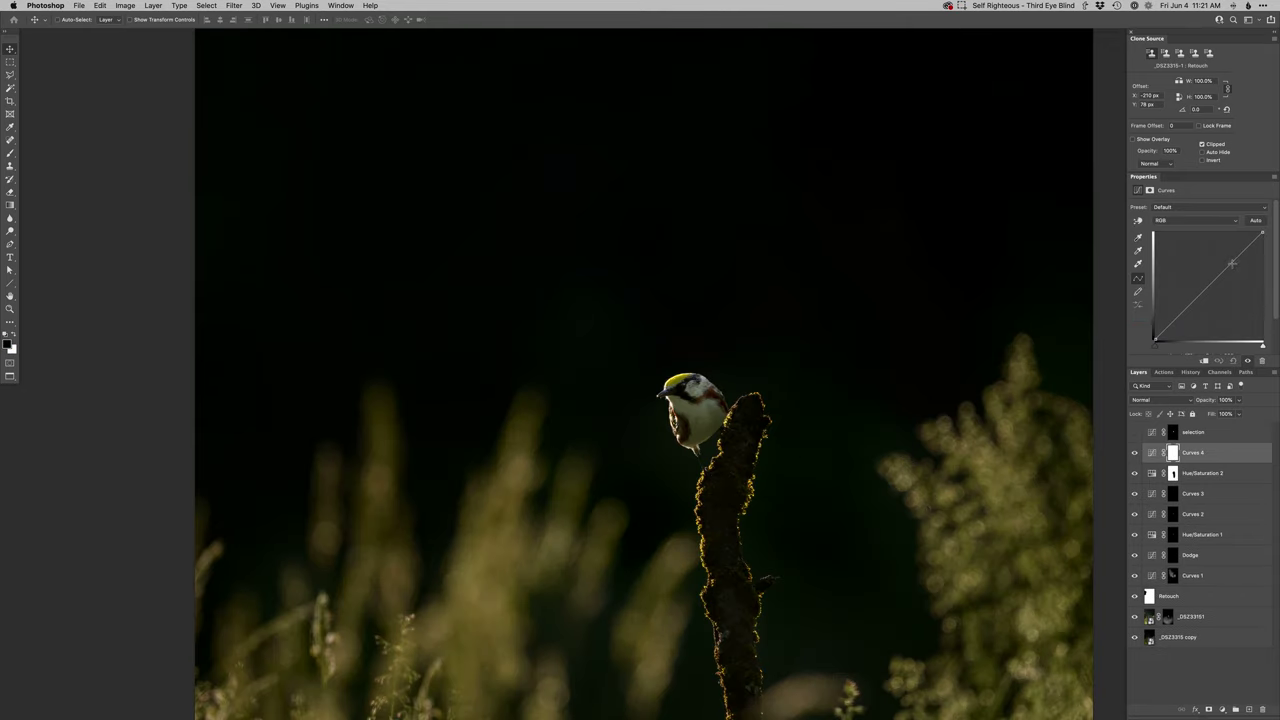
drag(1232, 263, 1227, 257)
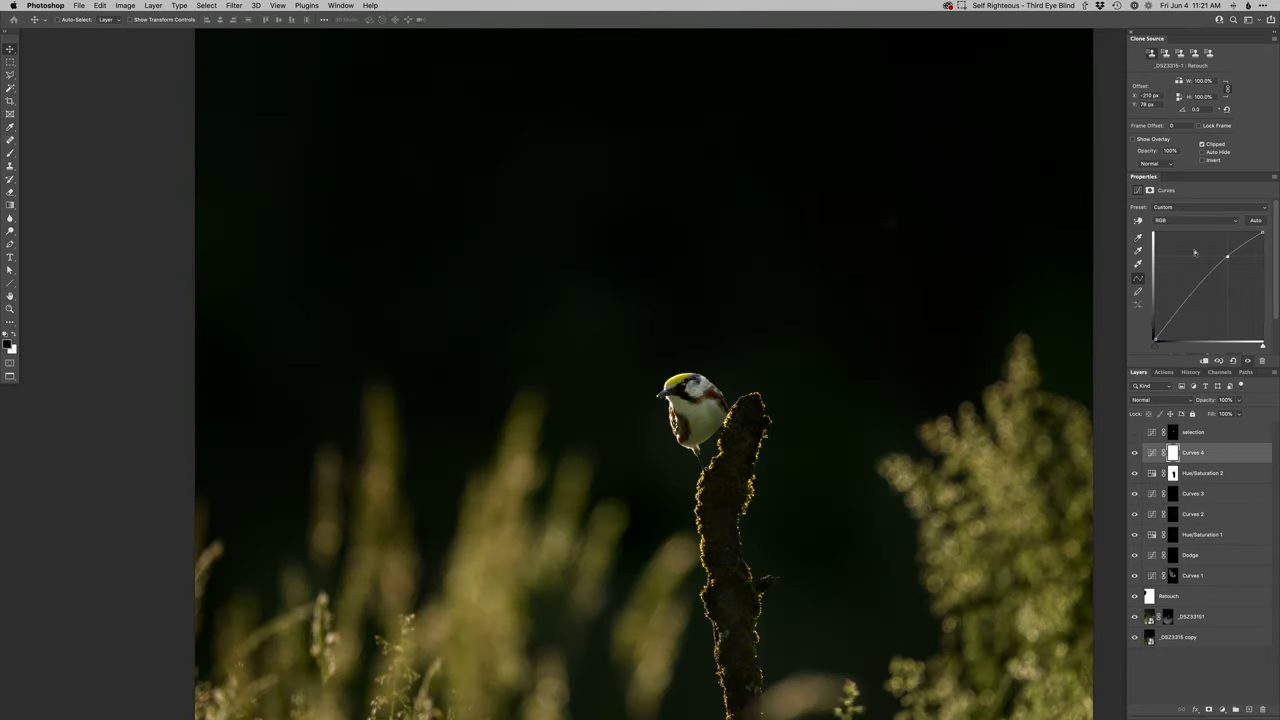
click(1167, 324)
Invert the new Curves layer's mask to black and ready a small white brush for painting on it
click(1173, 452)
key(b)
mouse_move(698, 407)
ctrl+alt+mouse_down()
mouse_move(624, 411)
mouse_move(650, 399)
ctrl+alt+mouse_up()
key(x)
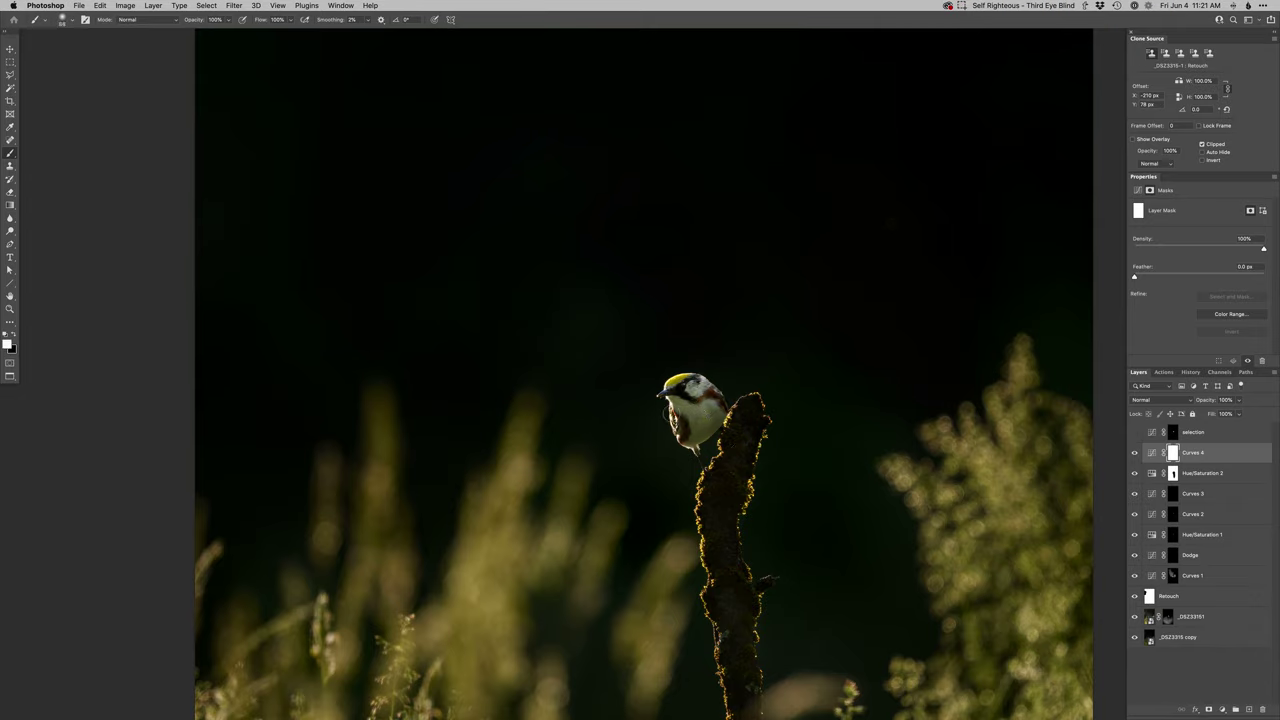
key(super+i)
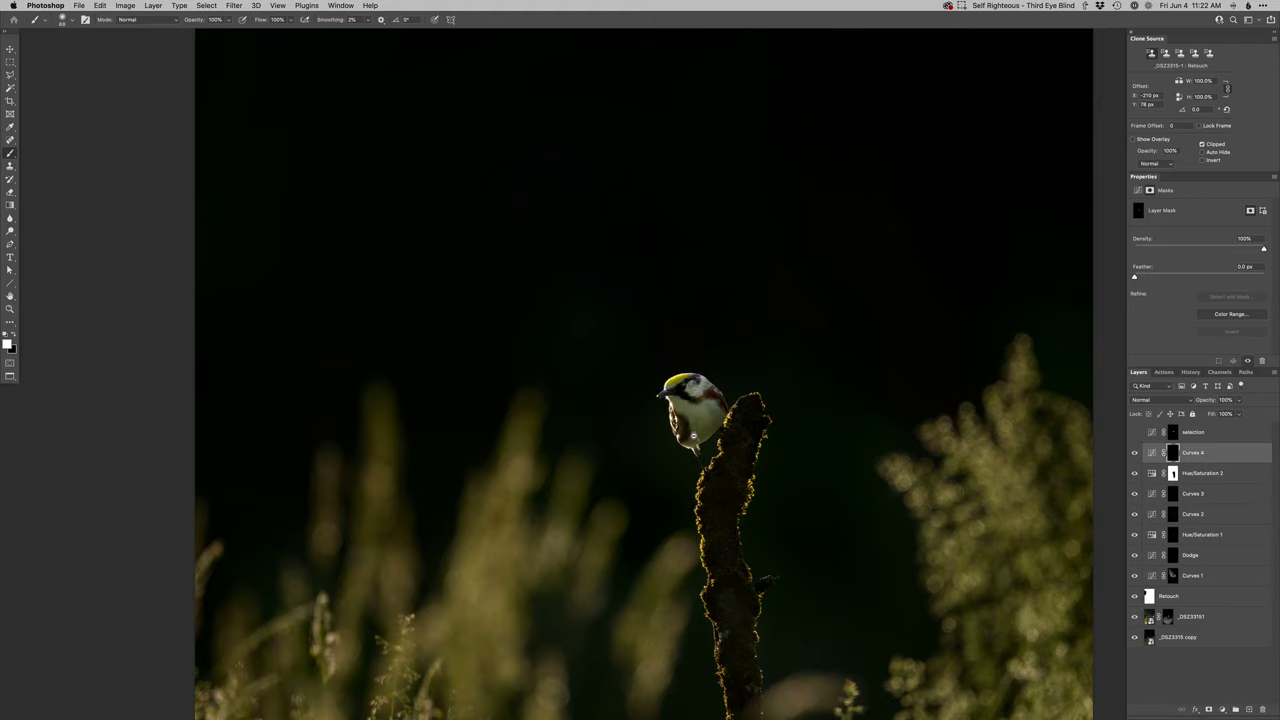
Add a darkening Burn Curves layer and paint white on its mask with a very large brush over the lower grass
scroll(693, 436, down, 3)
drag(693, 486, 676, 429)
drag(678, 474, 676, 450)
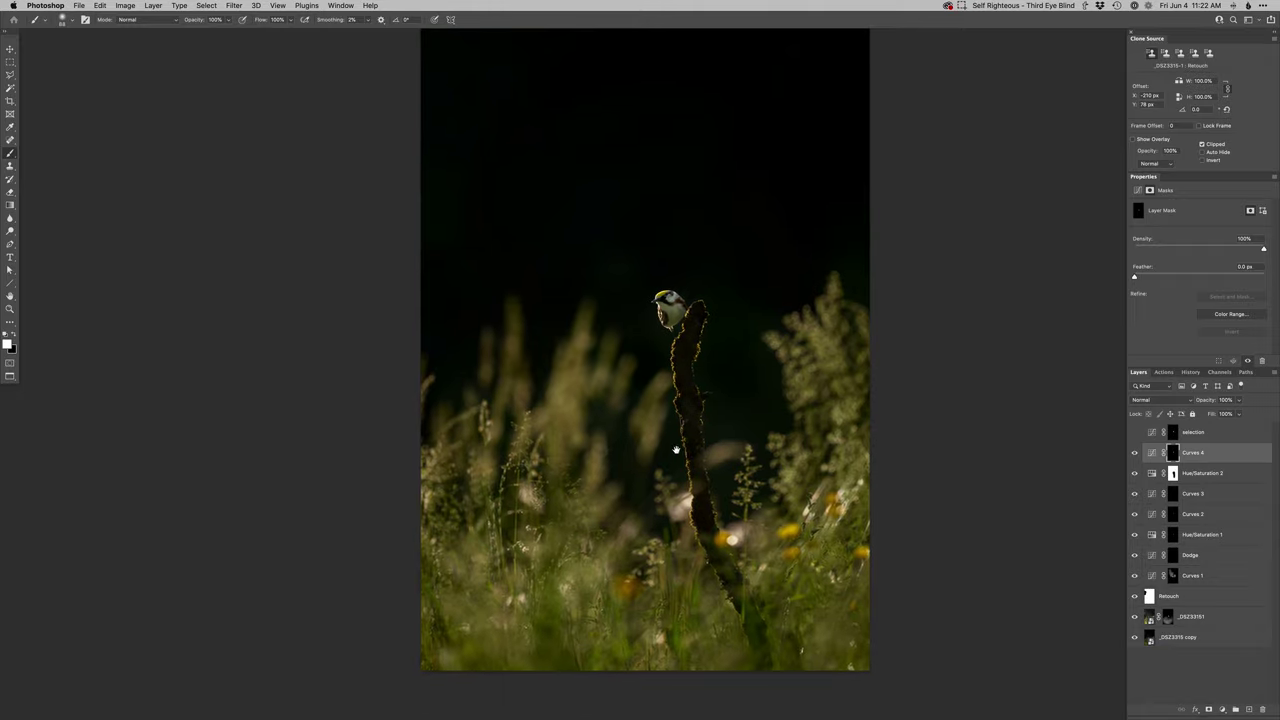
alt+click(676, 450)
key(super+d)
key(F2)
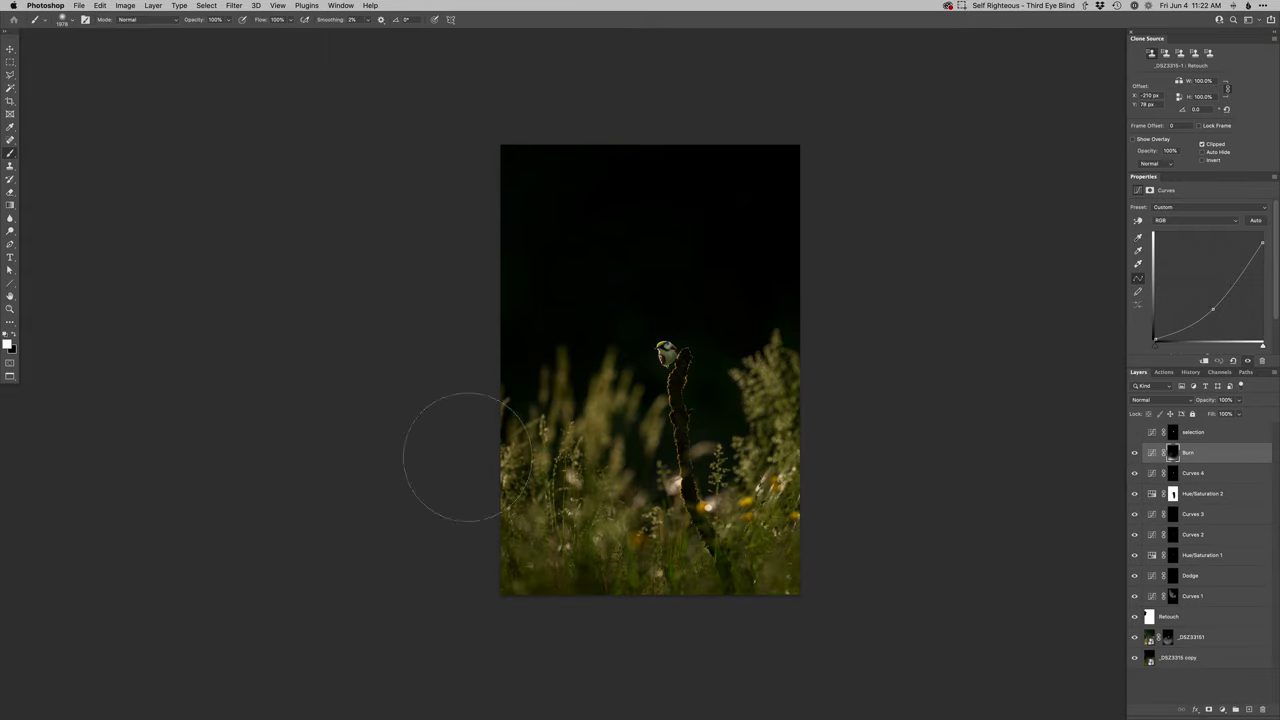
Compare the edited photo with the base layer by hiding and restoring all the other layers
key(super+plus)
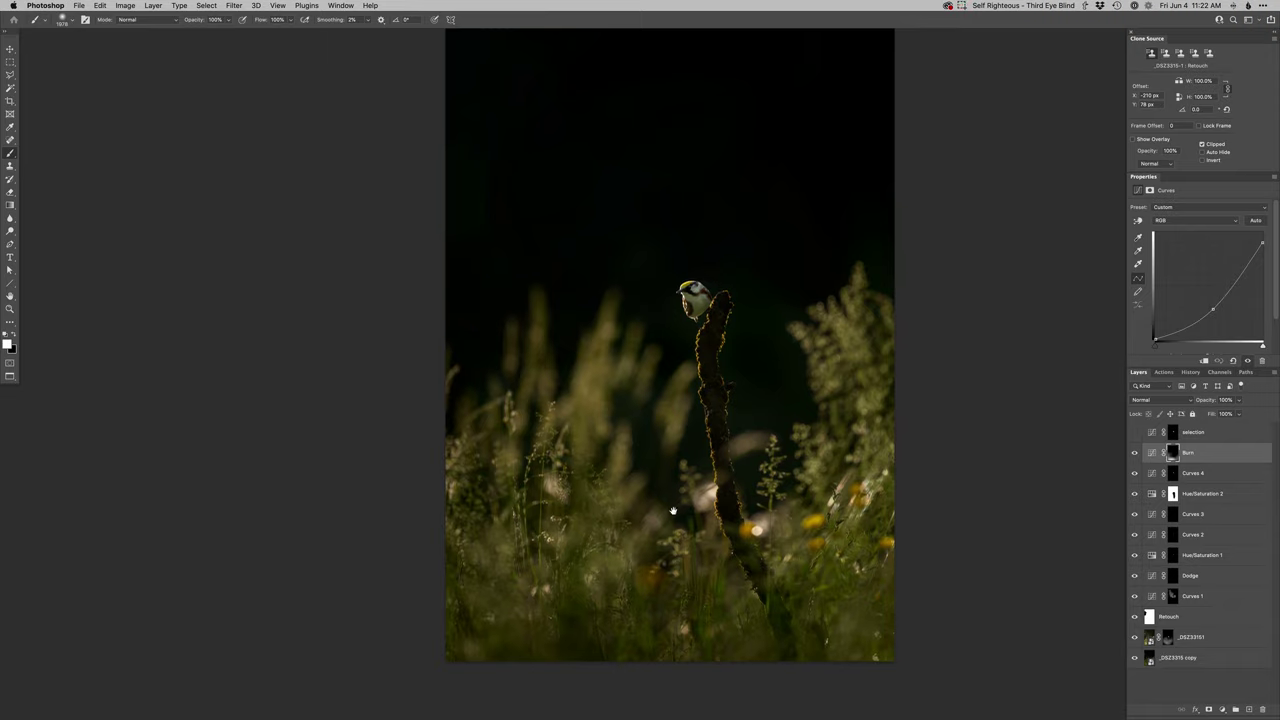
alt+click(1135, 659)
alt+click(1135, 659)
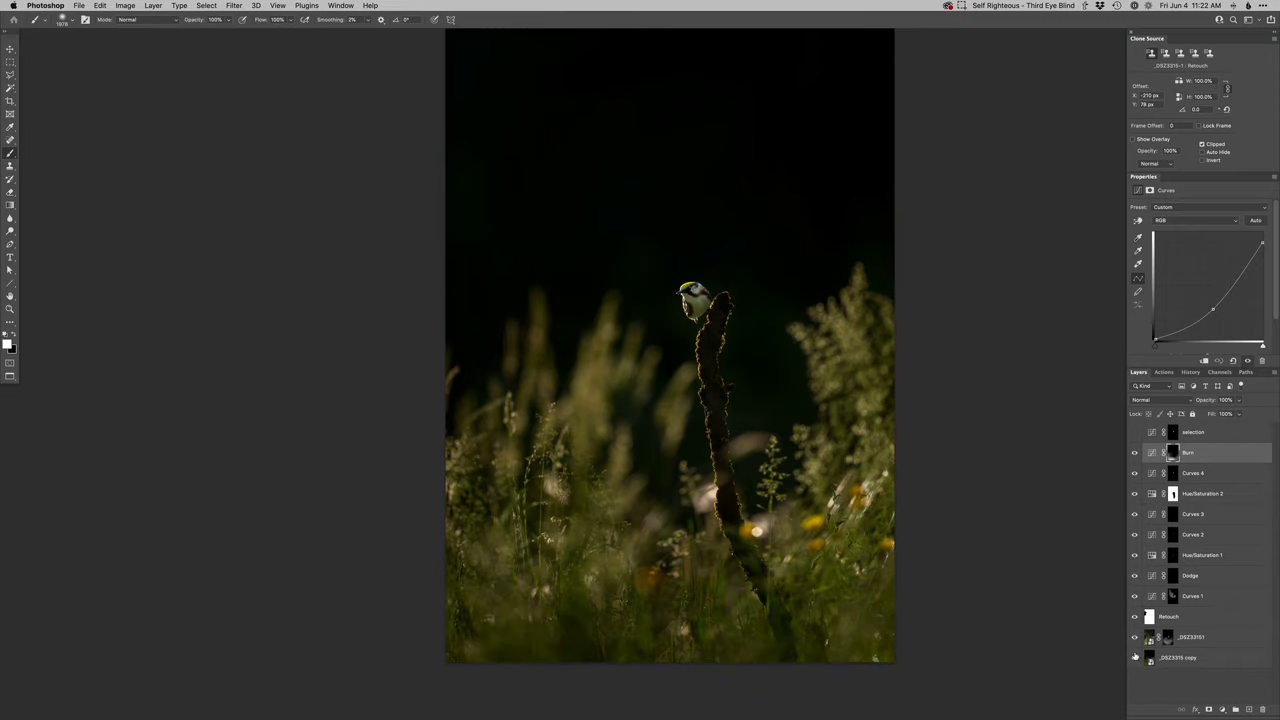
alt+click(1135, 659)
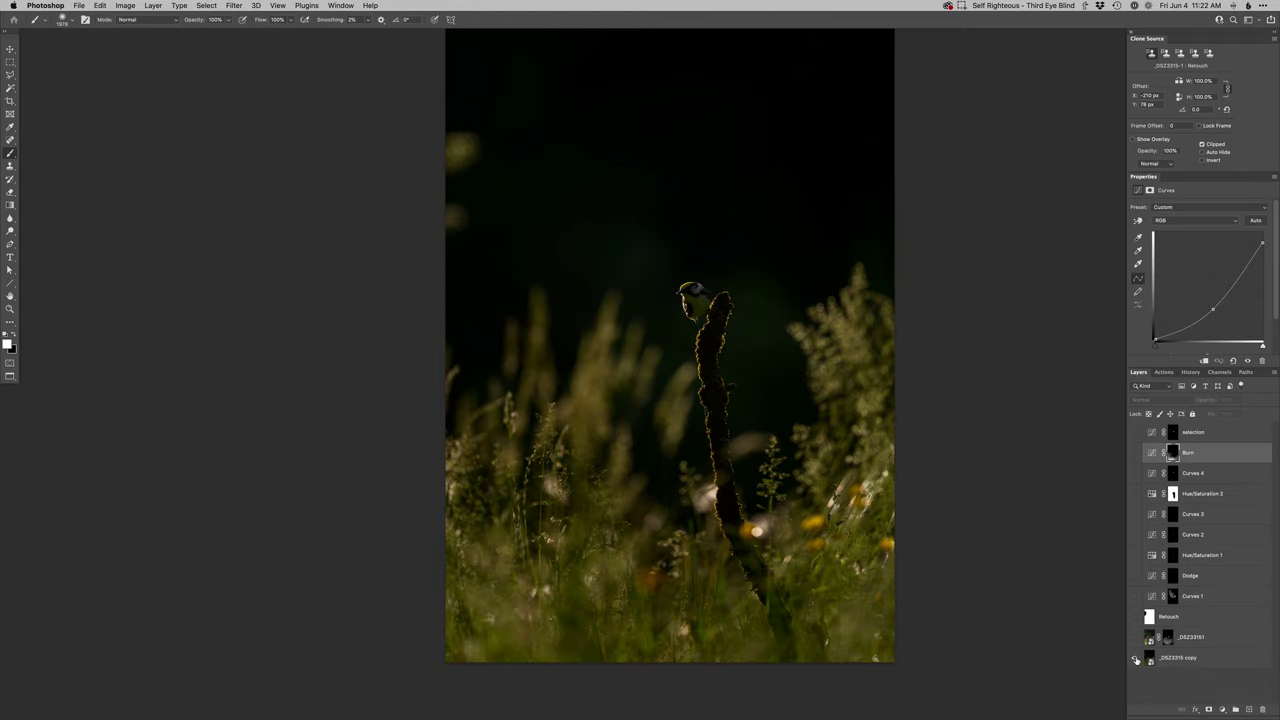
alt+click(1135, 659)
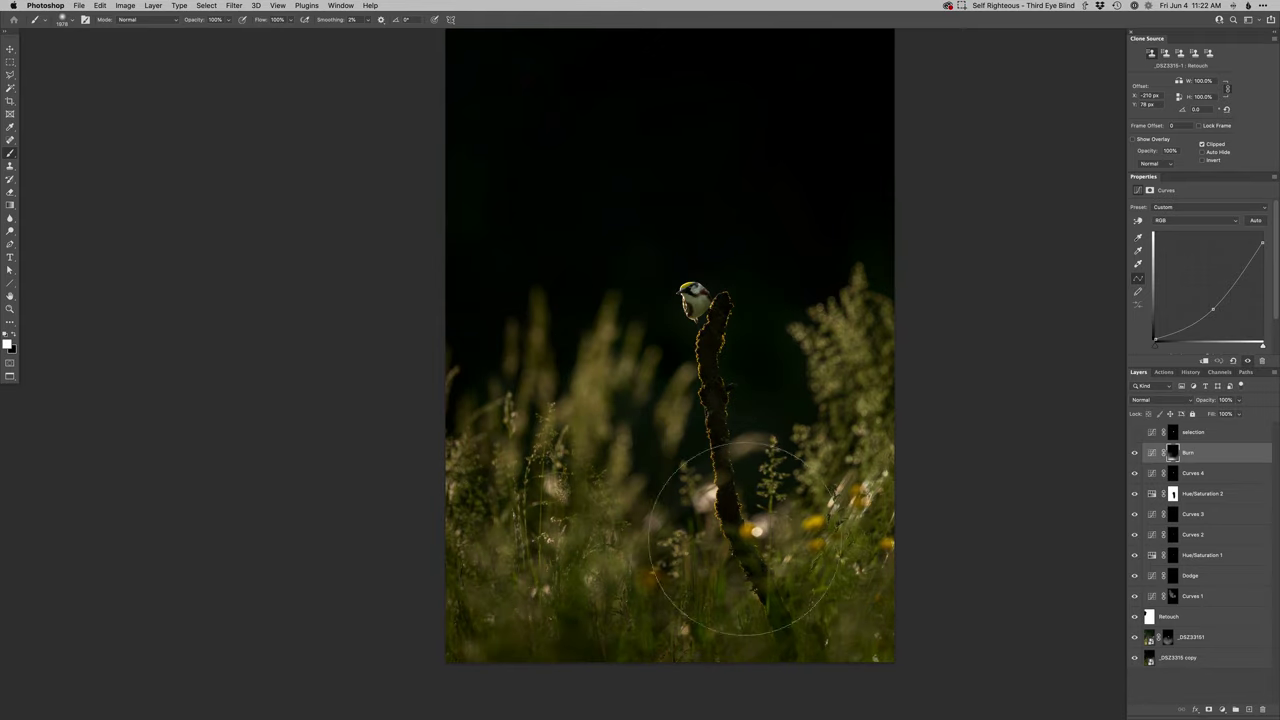
Paint white on the Burn mask with a smaller brush over the bright blurred spots around the branch
drag(754, 548, 683, 522)
drag(748, 446, 726, 446)
drag(751, 450, 750, 447)
mouse_move(757, 444)
mouse_down()
mouse_move(767, 439)
mouse_move(732, 456)
mouse_move(711, 523)
mouse_up()
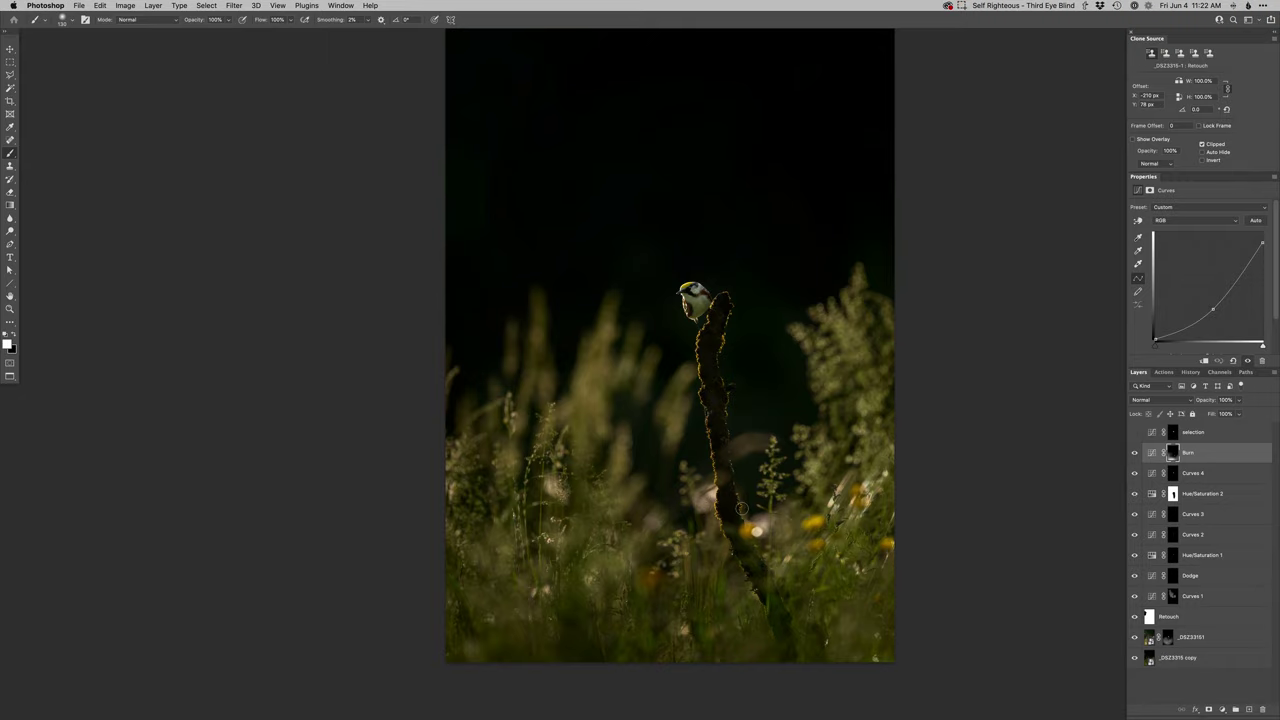
drag(763, 437, 764, 438)
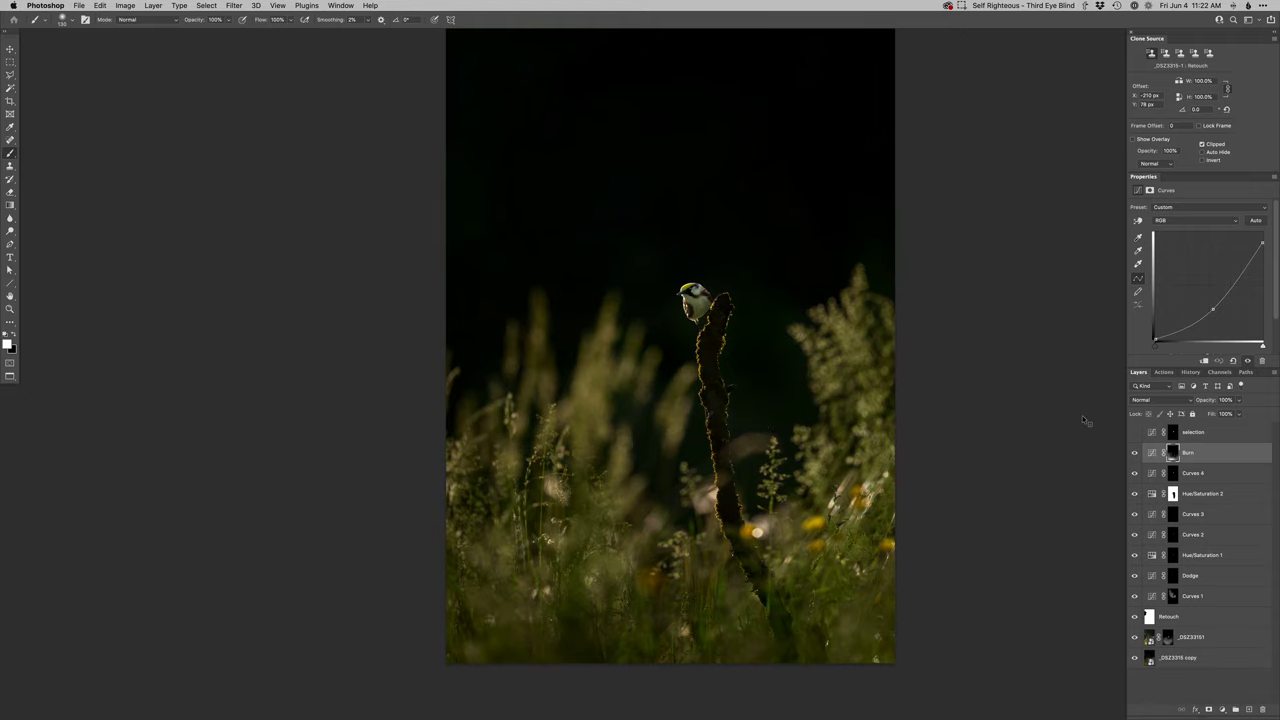
Add a Curves layer above Burn with a midtone point on the Green channel, and invert its mask to black
key(super+m)
key(Return)
key(alt+4)
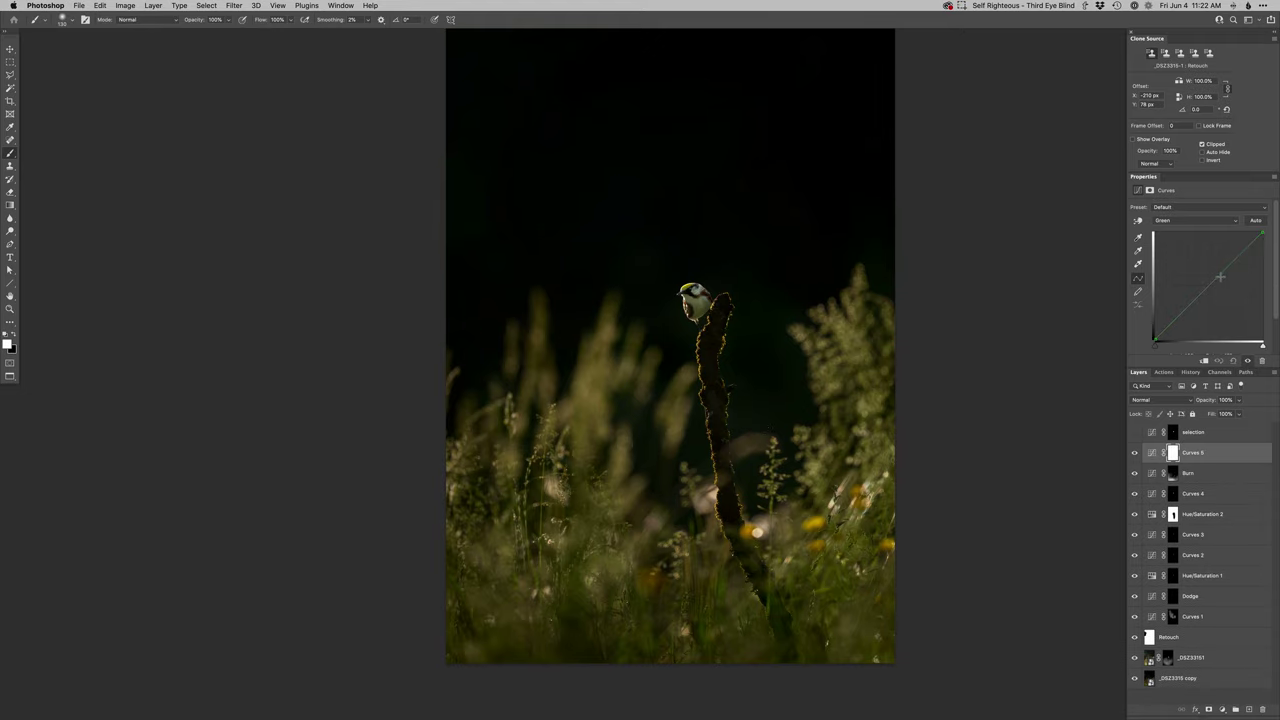
click(1220, 277)
key(super+i)
key(x)
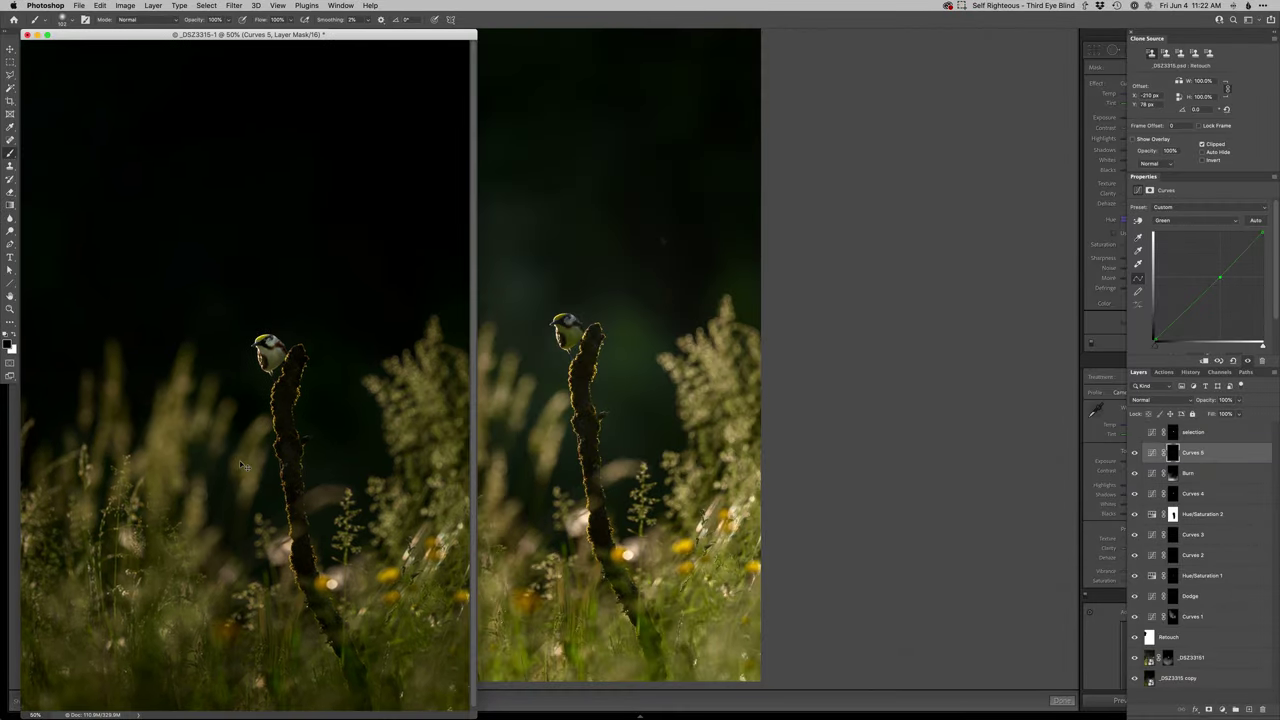
key(super+w)
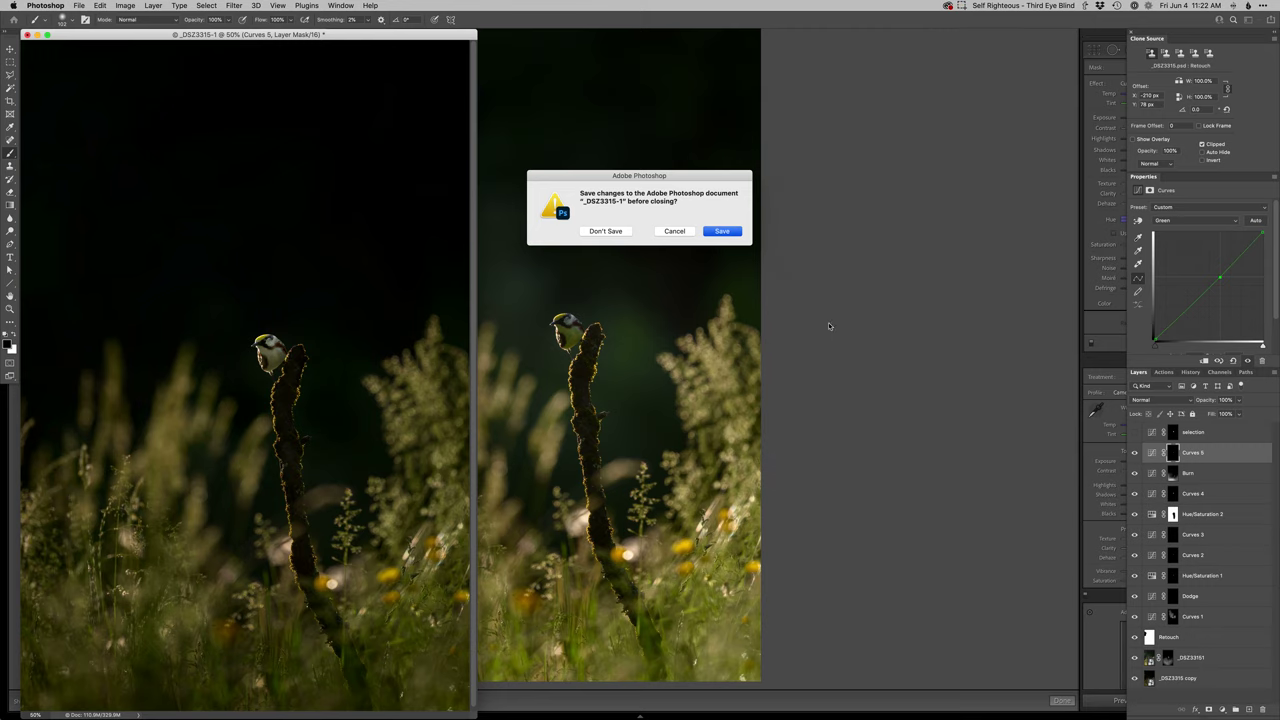
key(Return)
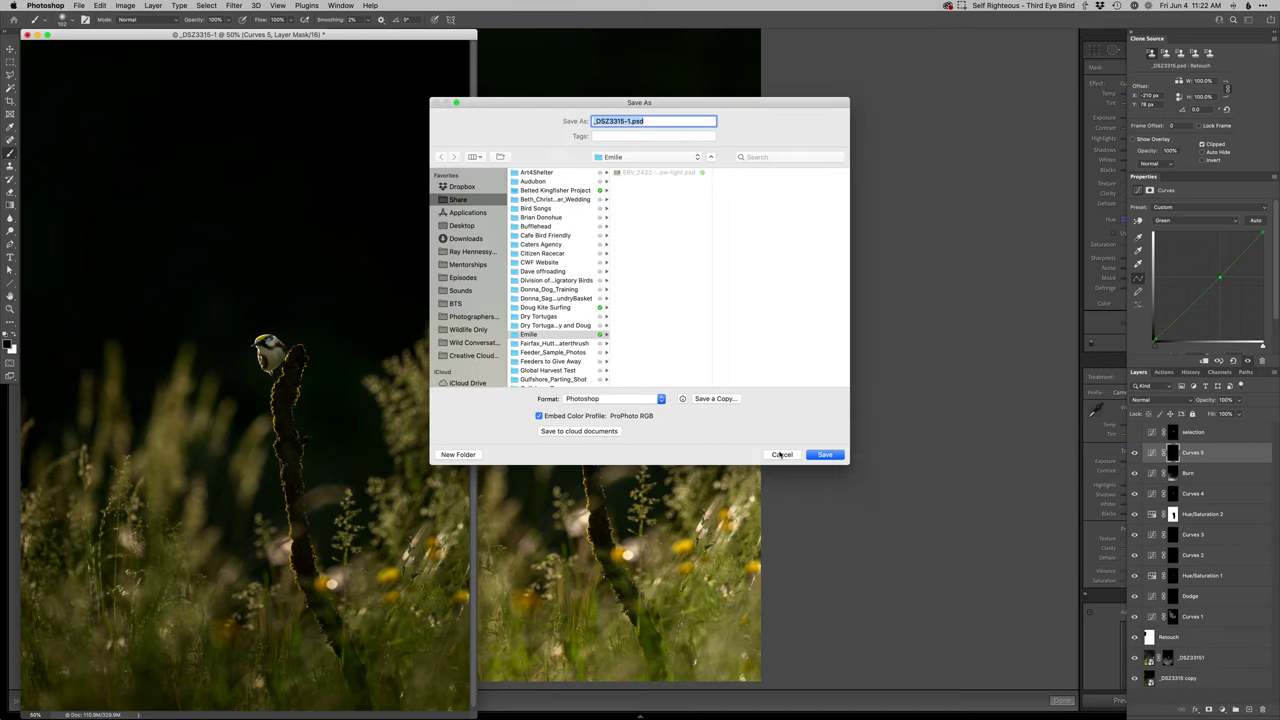
click(781, 454)
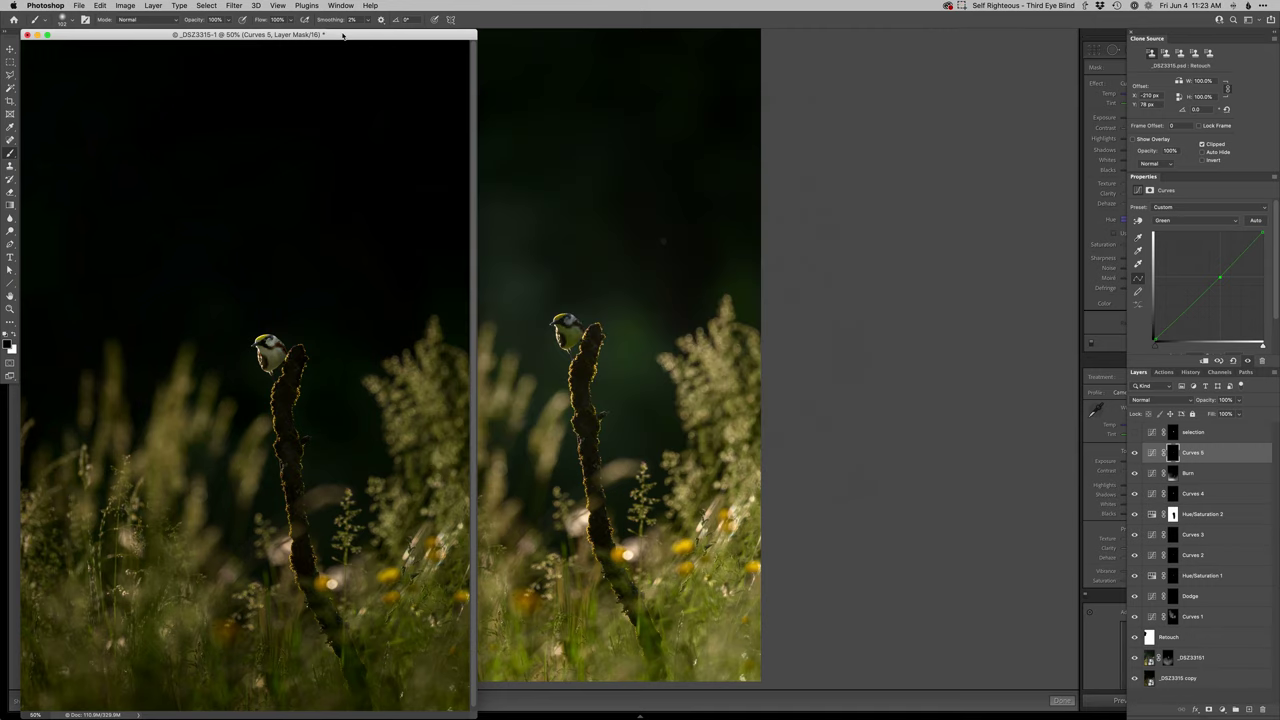
drag(342, 35, 379, 35)
key(super+shift+s)
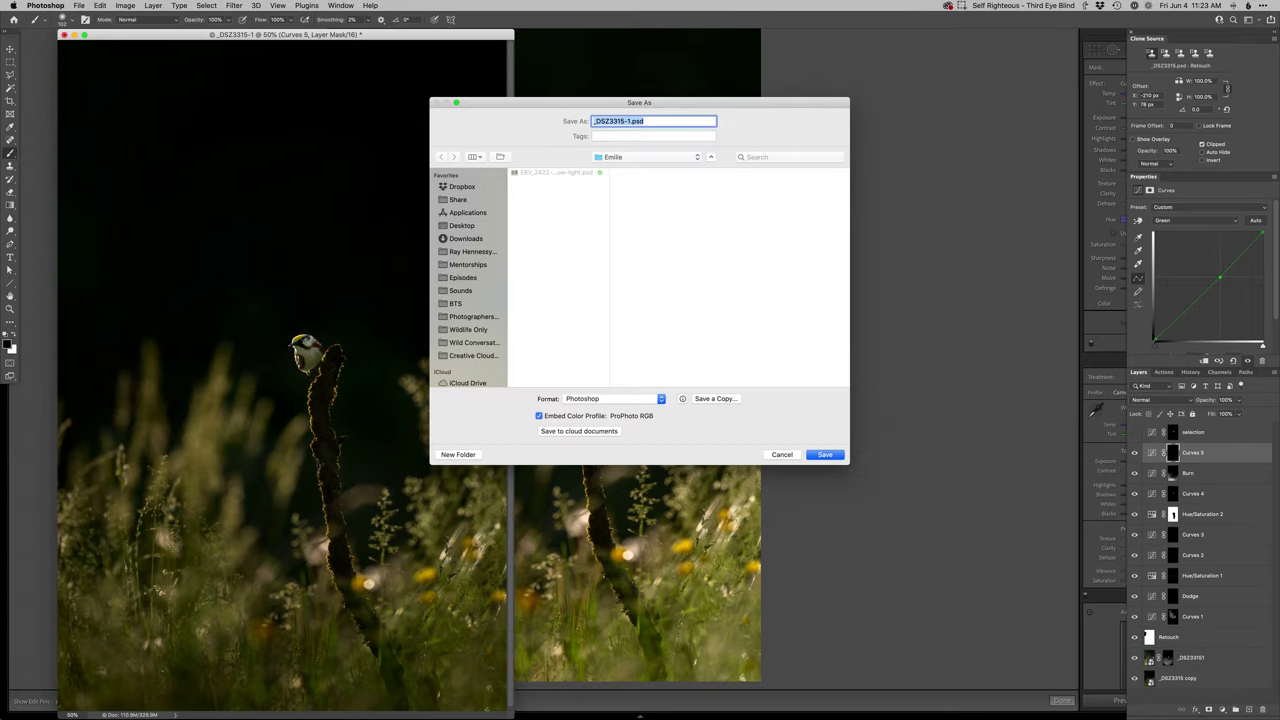
click(778, 455)
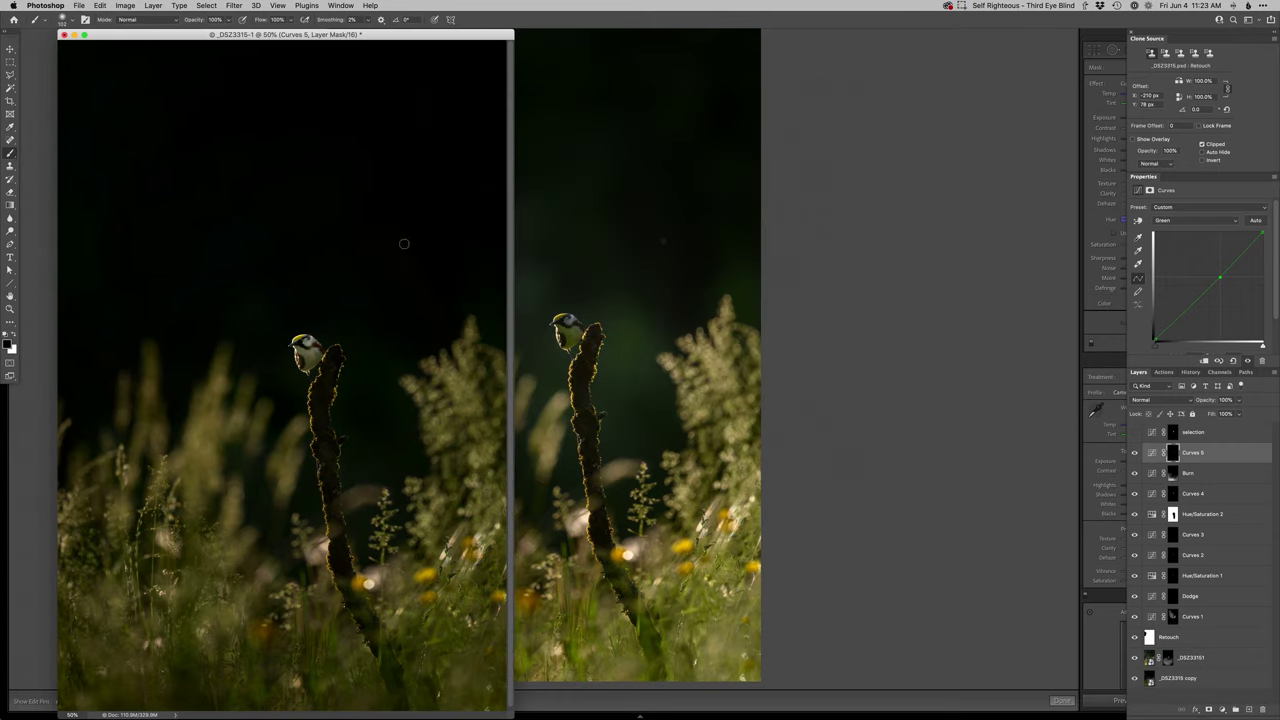
key(super+minus)
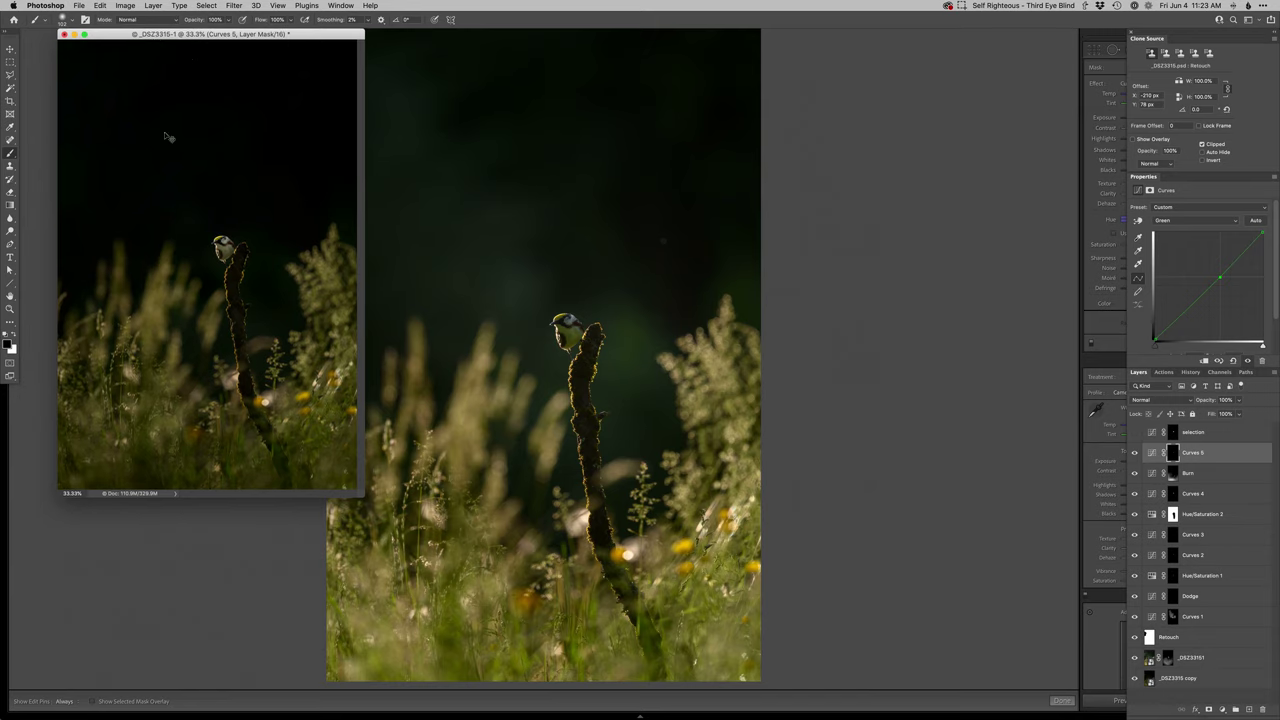
key(shift+super+s)
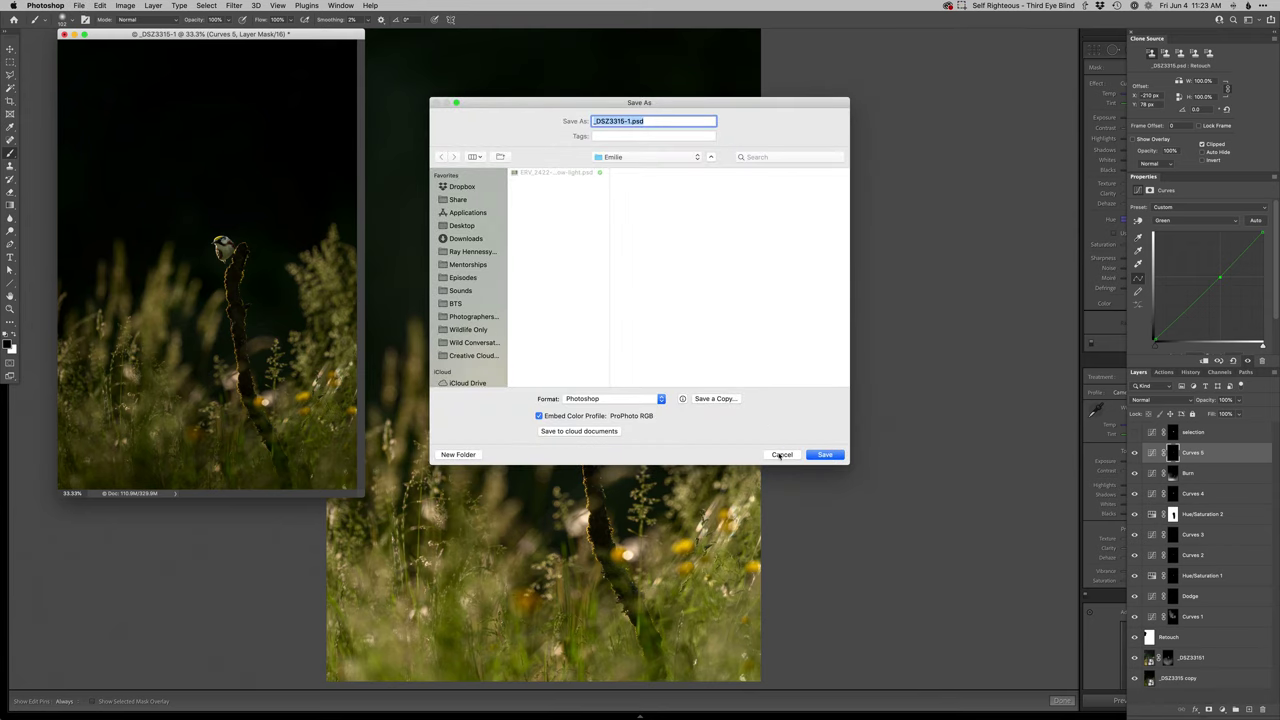
click(780, 455)
Switch to the Lightroom library grid and check where the raw file _DSZ3315.NEF is stored in Finder
key(super+Tab)
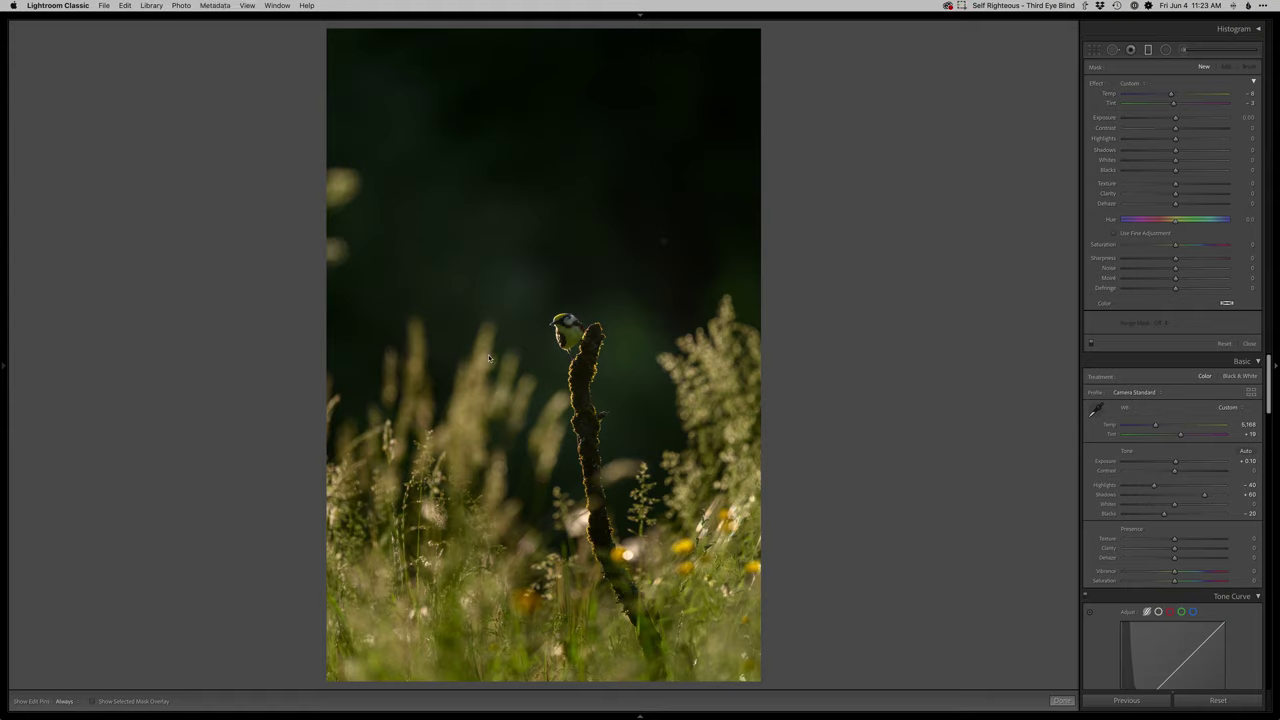
key(g)
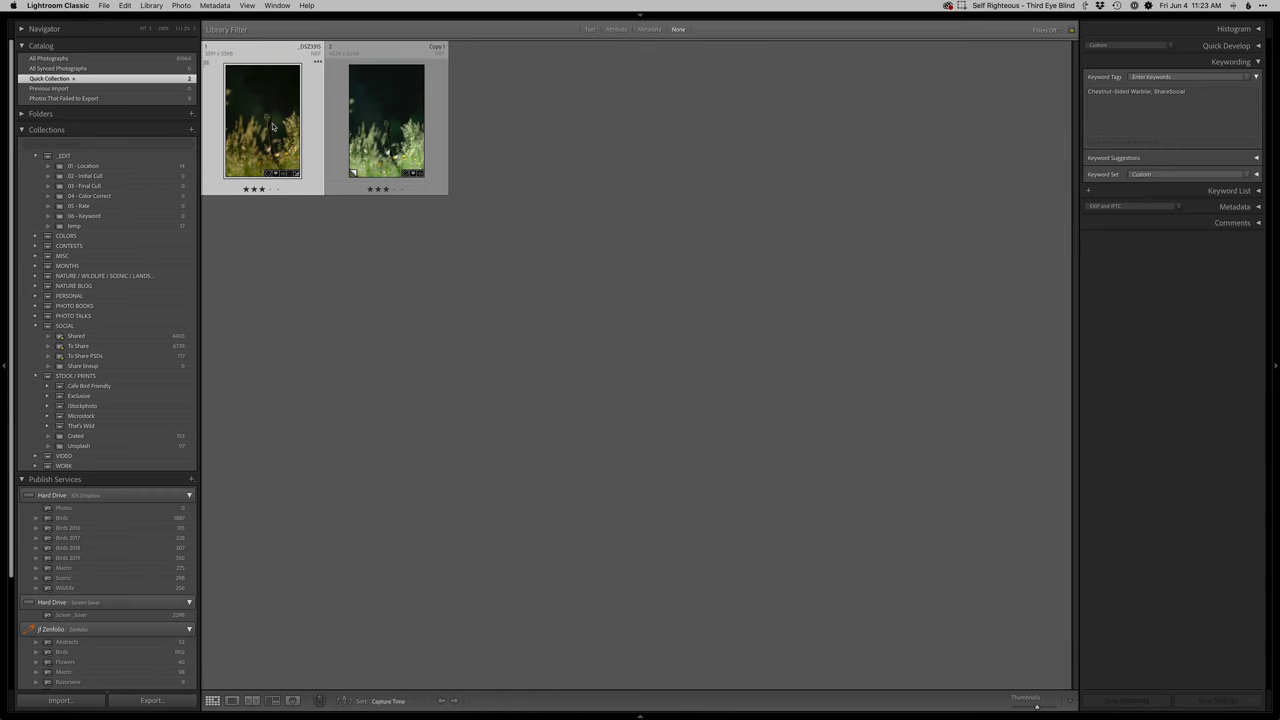
key(super+Tab)
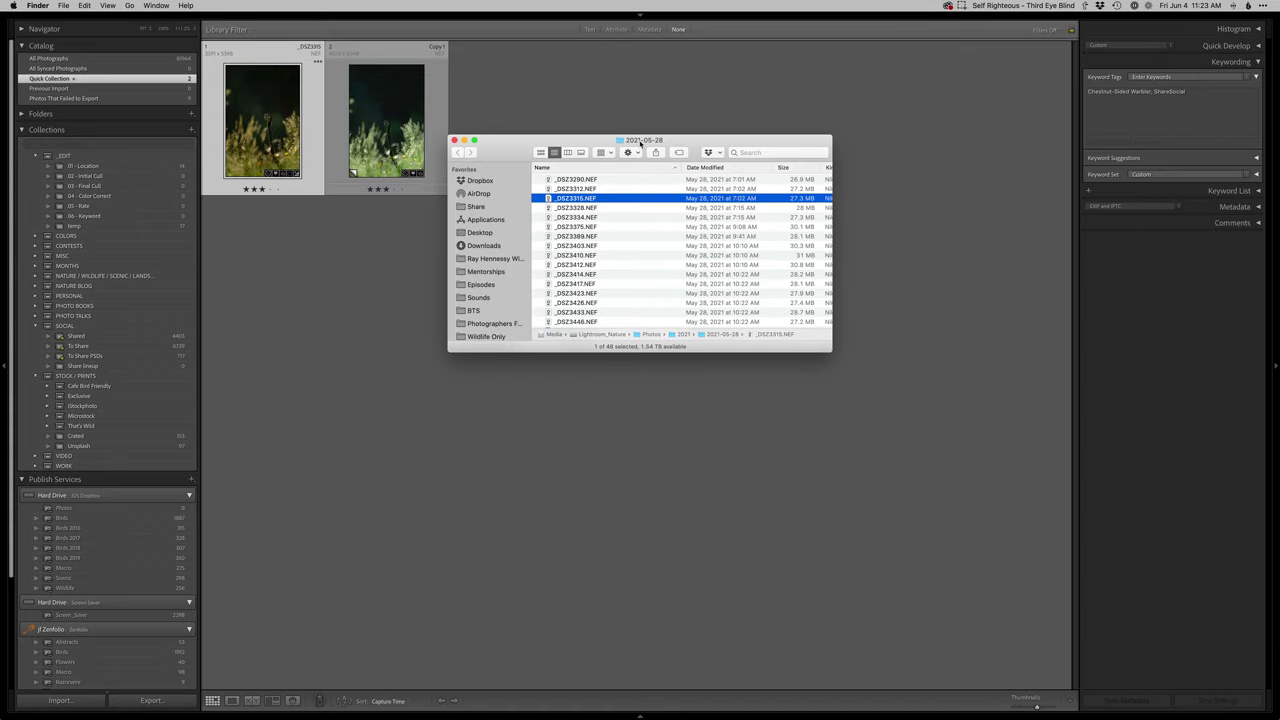
Switch to Photoshop, start saving the photo under a new location, and browse to Media > Lightroom_Nature > Photos > 2021
key(super+Tab)
key(super+Tab)
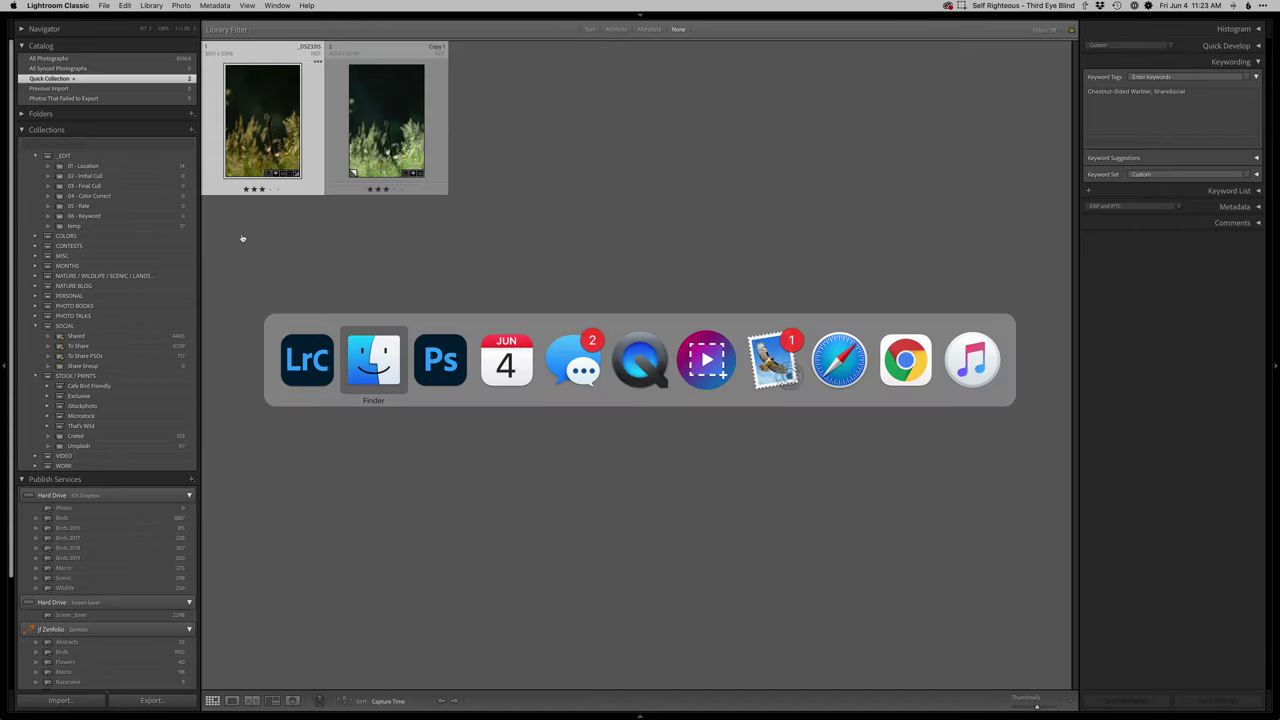
click(428, 372)
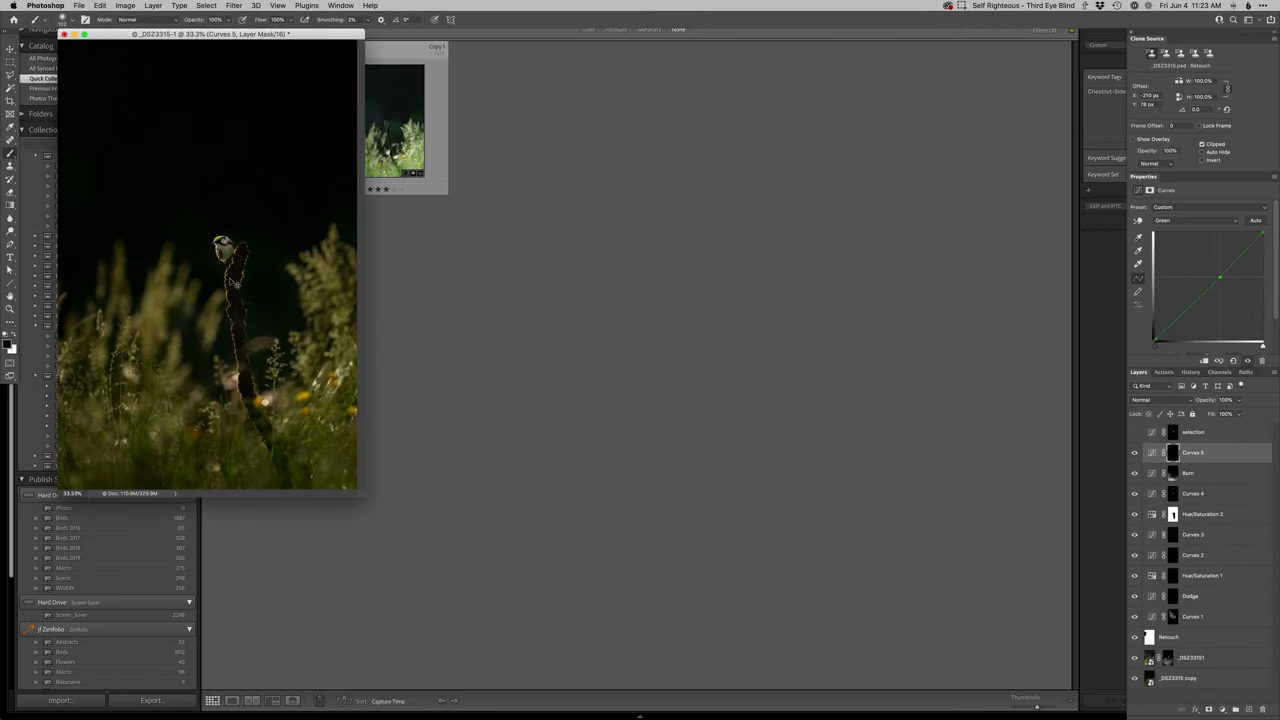
key(super+s)
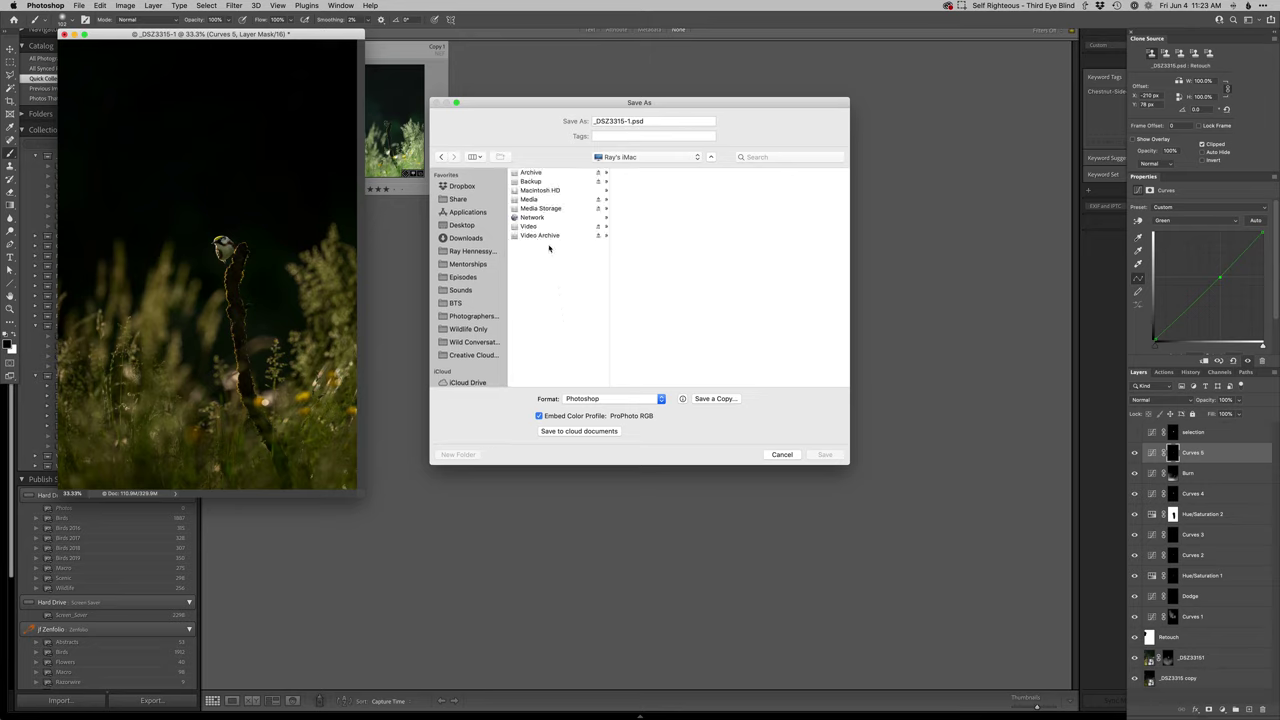
click(541, 200)
click(655, 182)
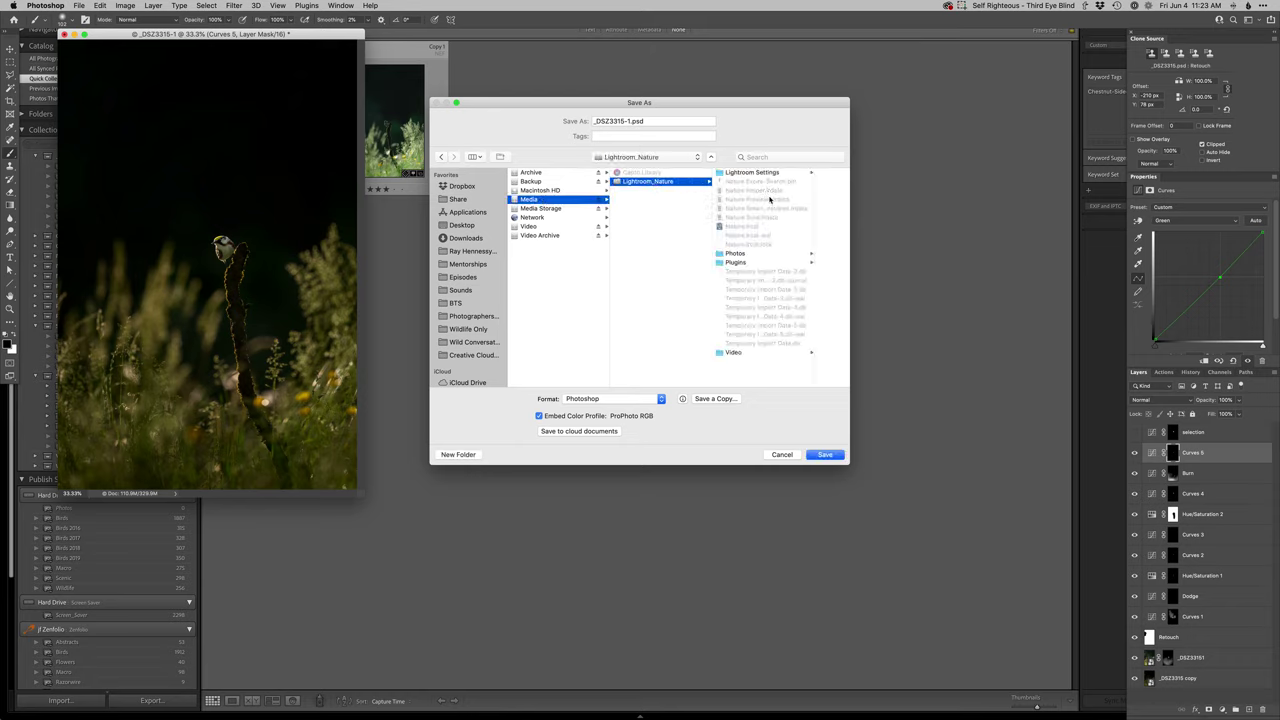
click(754, 254)
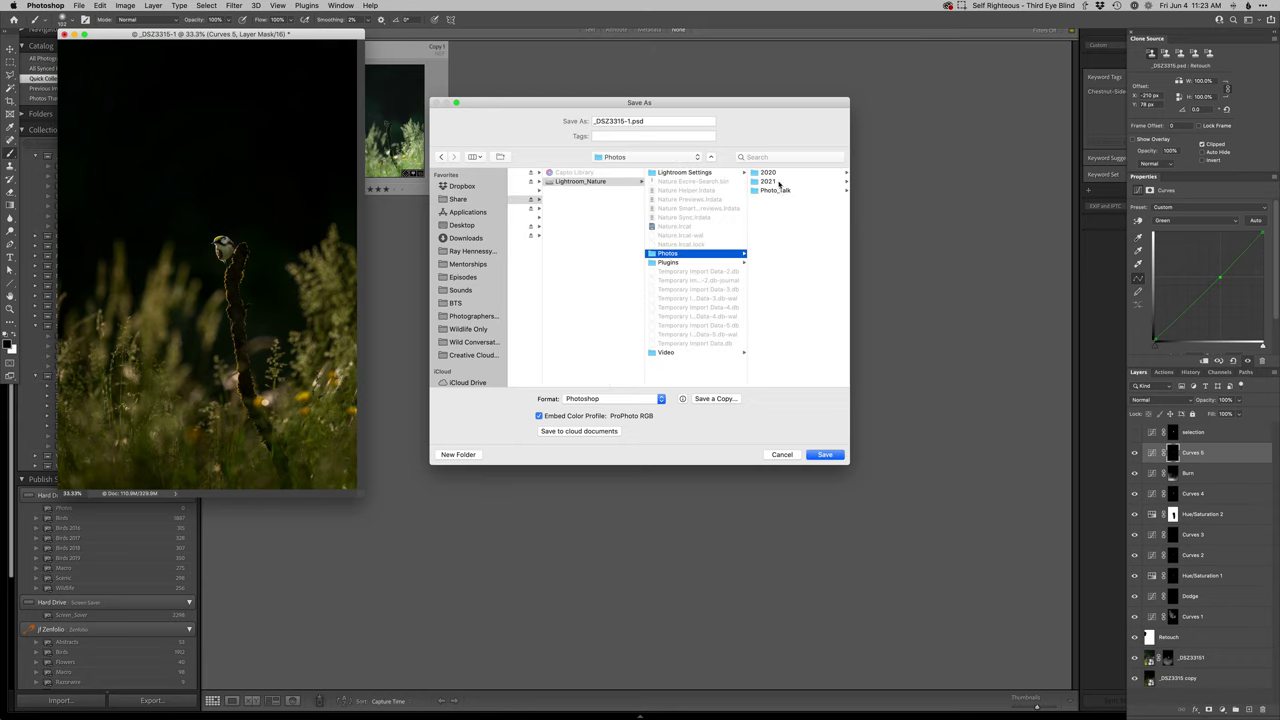
click(768, 181)
scroll(788, 316, down, 10)
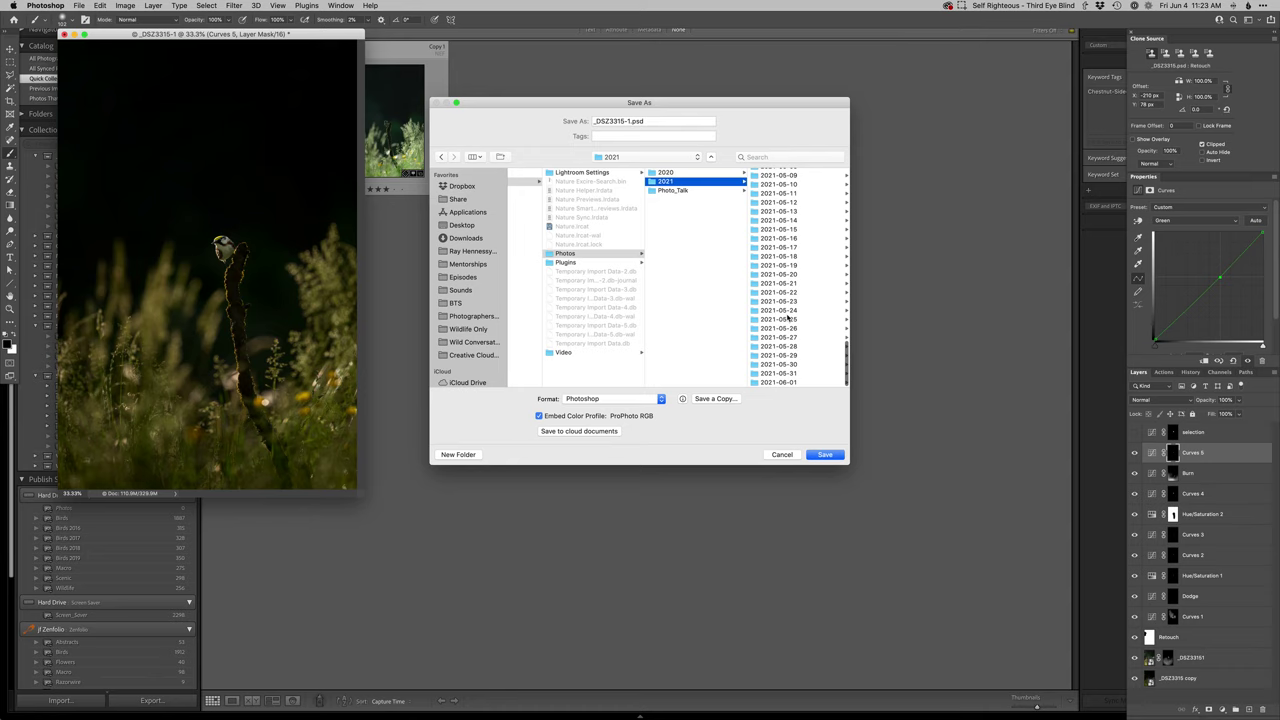
Choose the 2021-05-28 folder, where the raw file is stored, as the save location
key(super+Tab)
key(super+Tab)
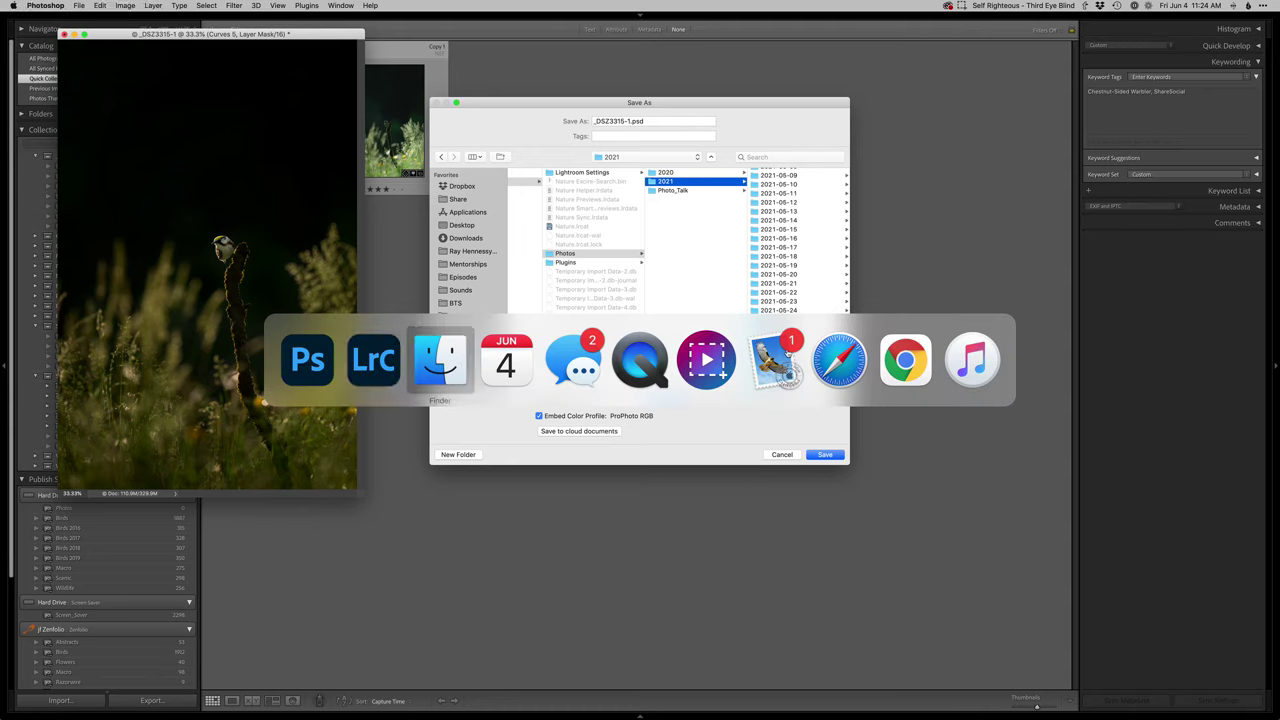
click(806, 368)
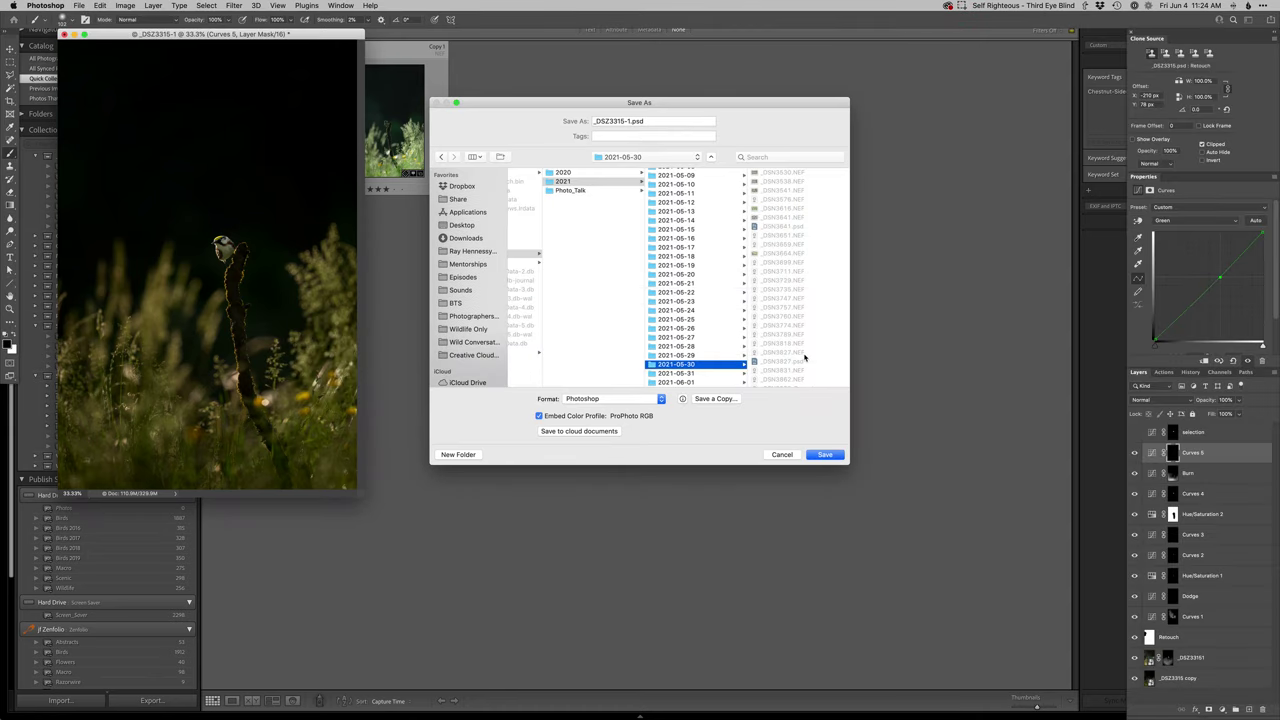
click(695, 350)
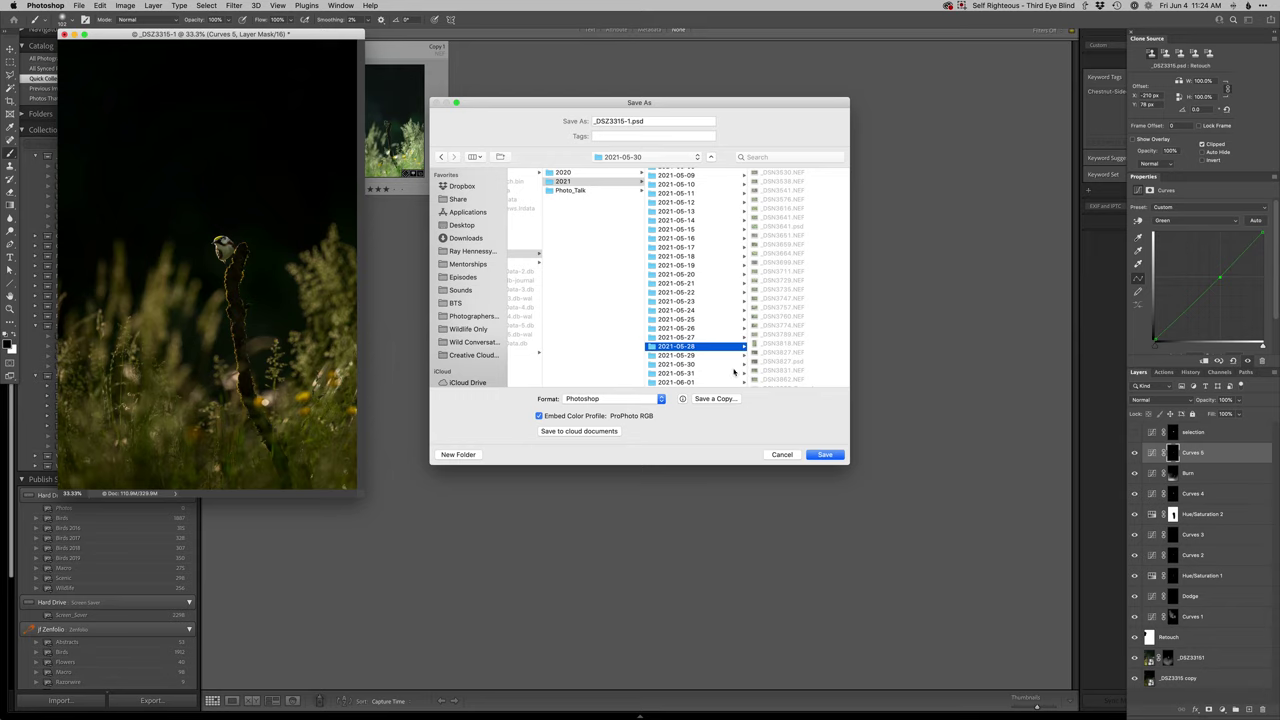
Remove the "-1" suffix so the file is named _DSZ3315.psd, and save it in Photoshop format
click(628, 121)
key(BackSpace)
key(BackSpace)
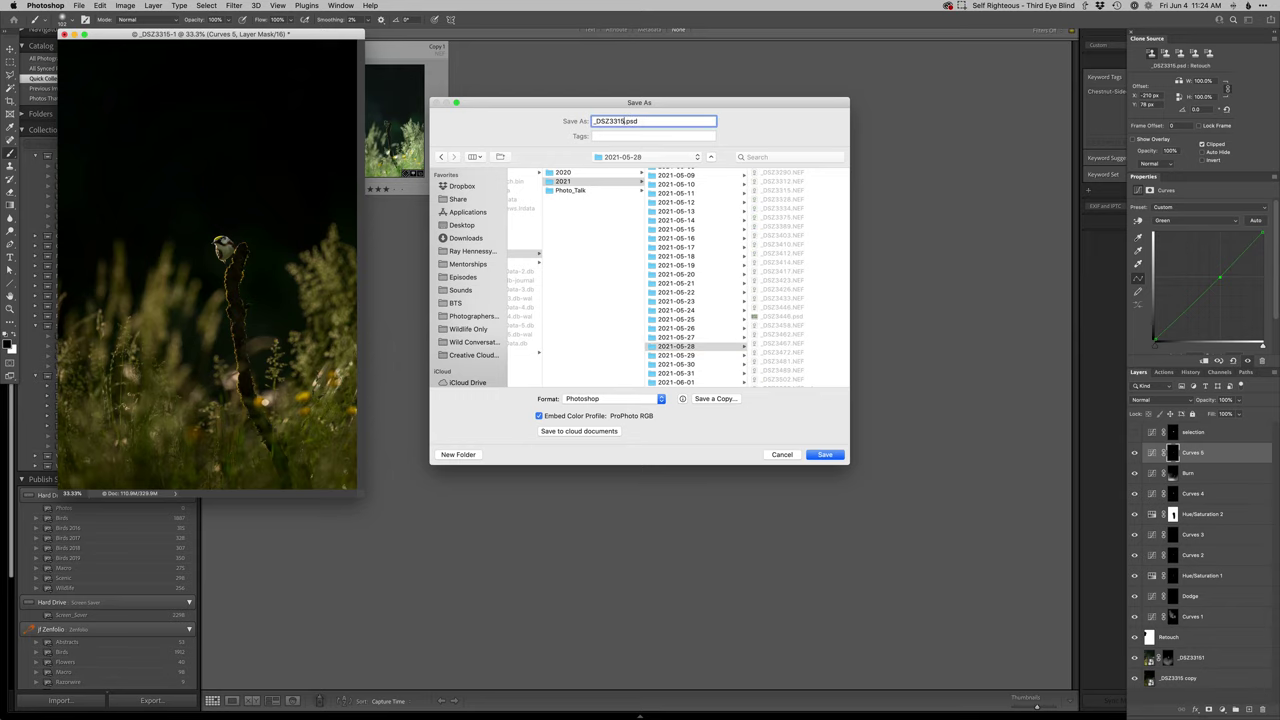
key(Return)
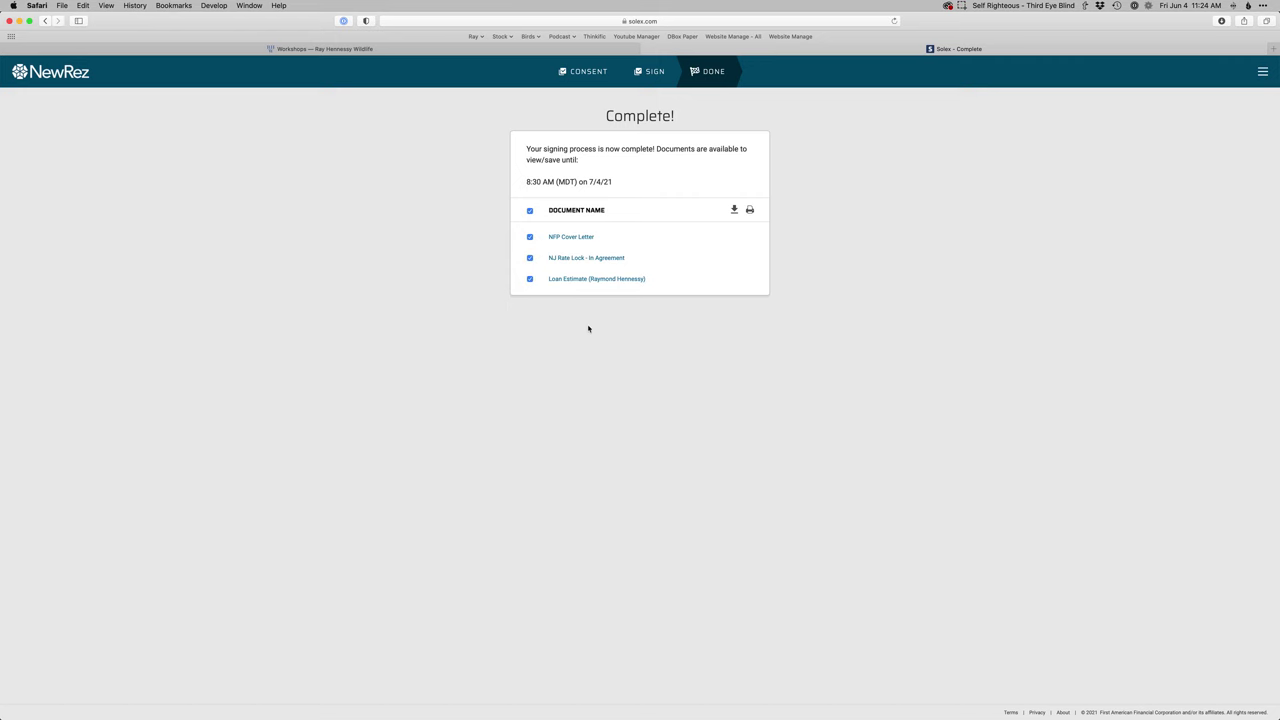
Bring up the workshops page of the wildlife photography website in Safari and open its Online Workshops page
click(418, 50)
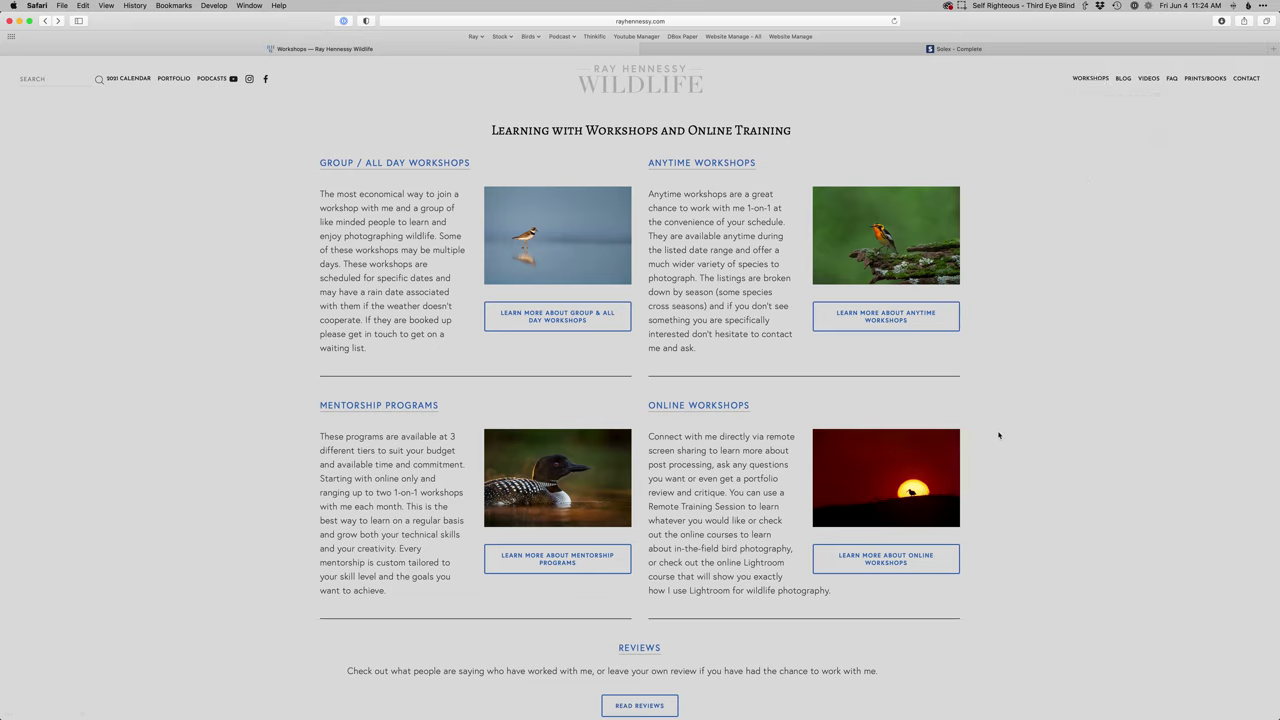
click(720, 406)
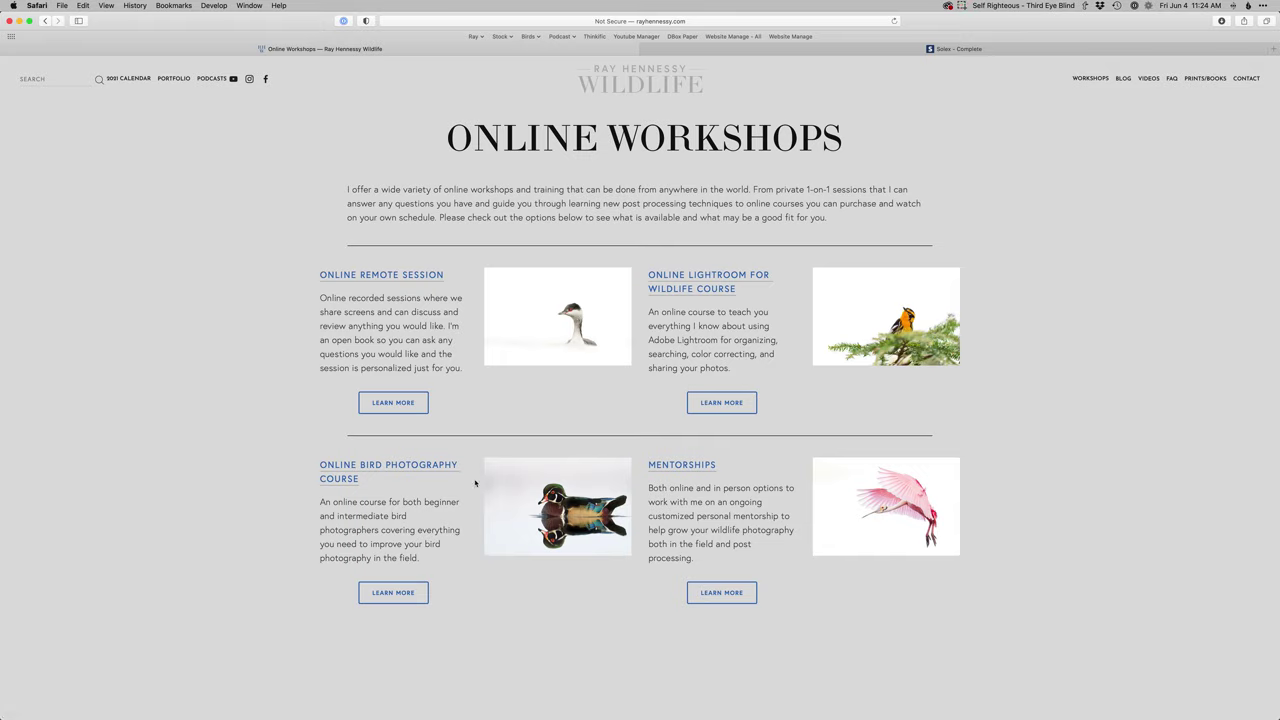
Switch to Lightroom, compare Copy 1 with the edited PSD side by side in Survey view without side panels, and view the PSD alone
key(super+Tab)
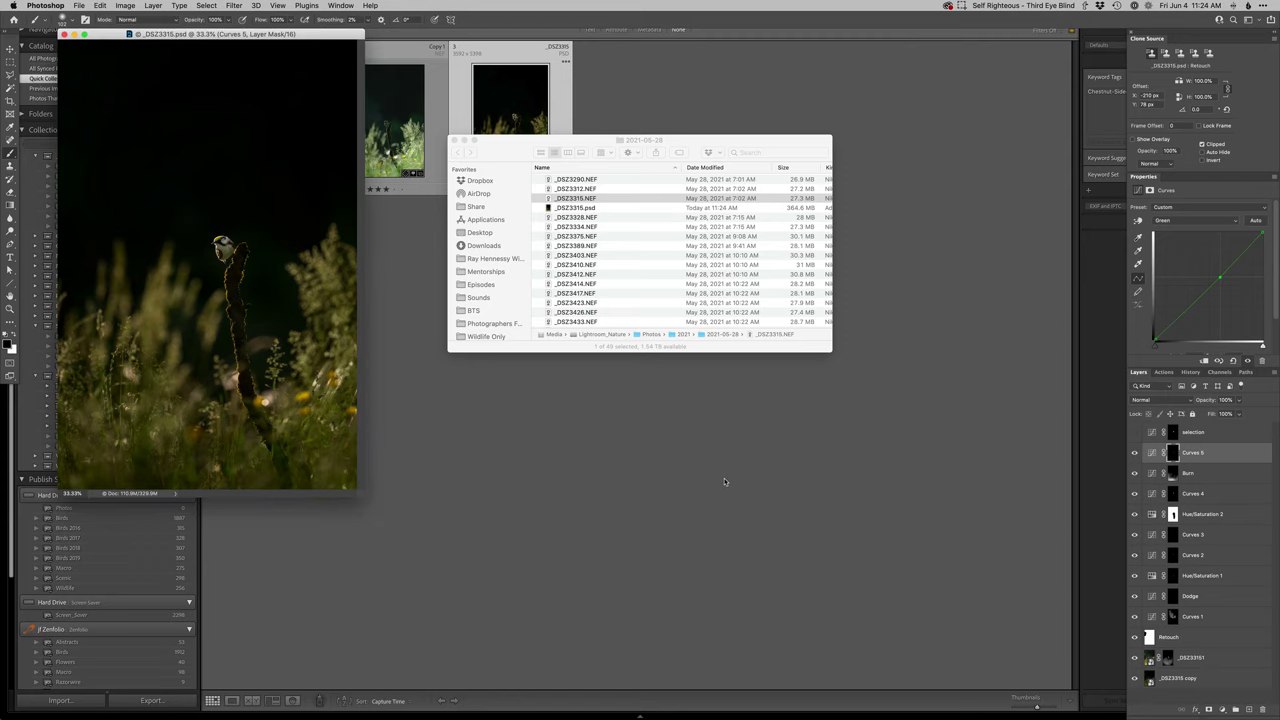
key(super+Tab)
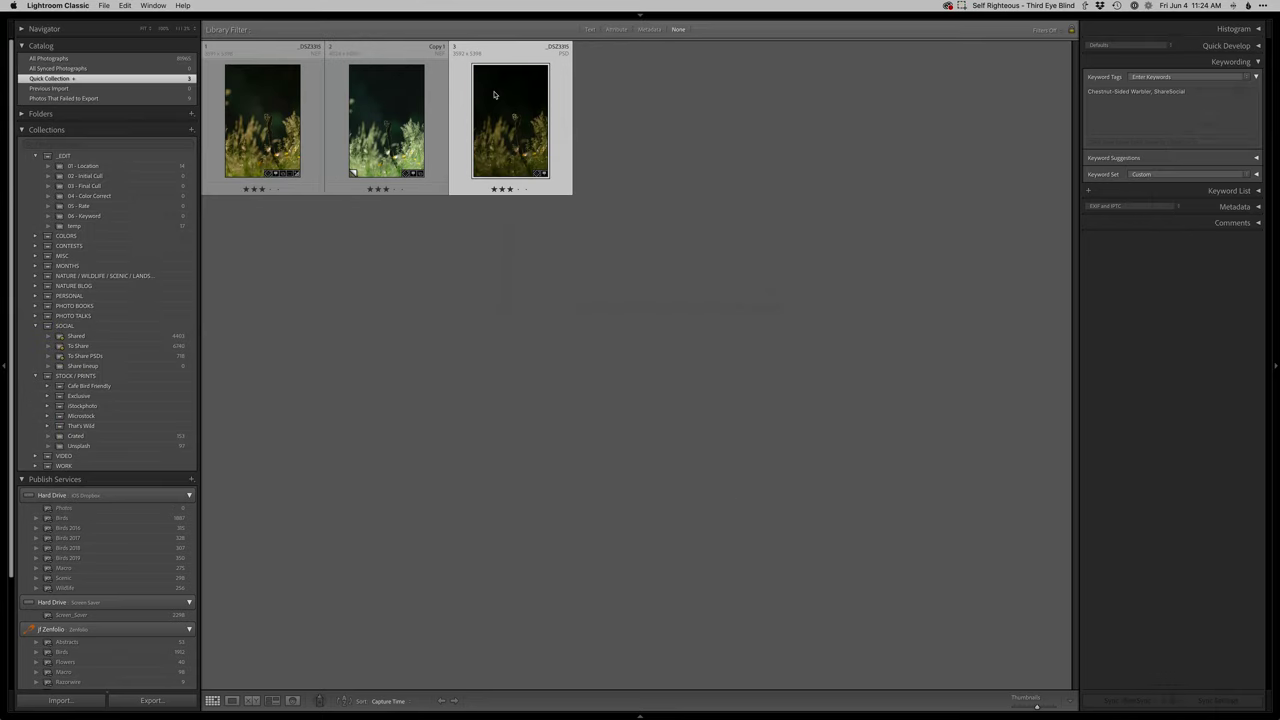
super+click(396, 118)
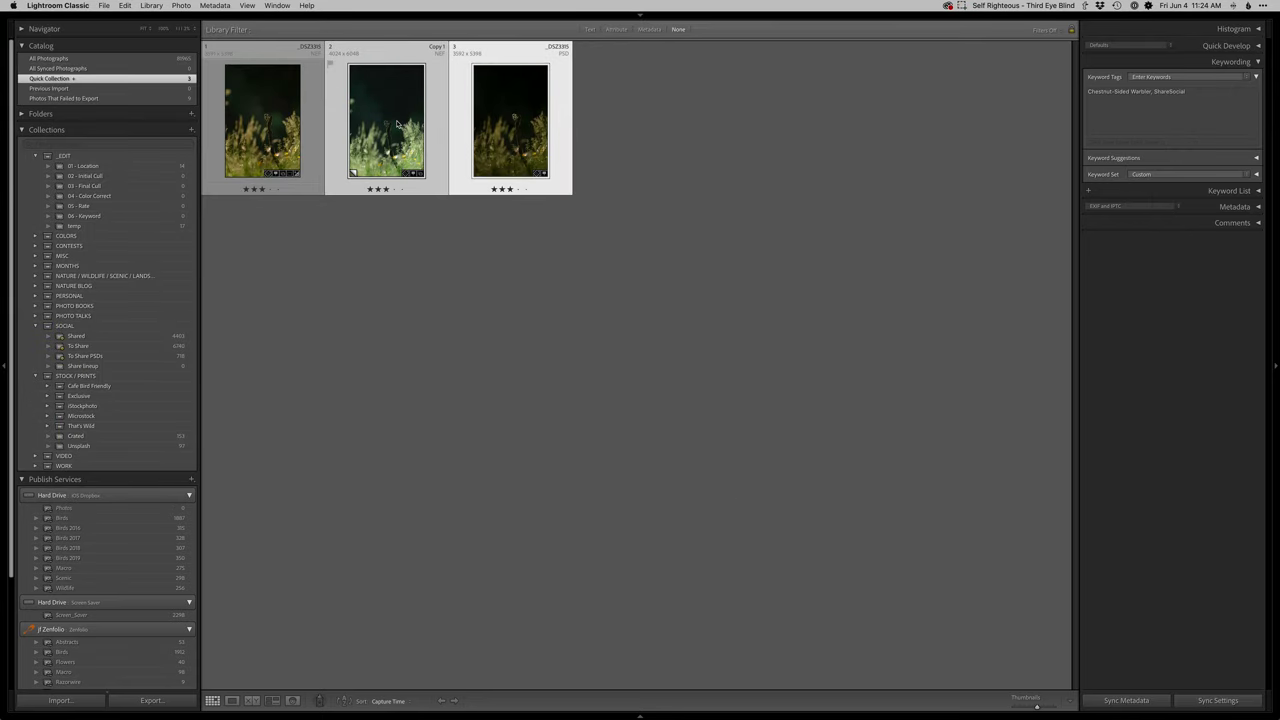
key(n)
key(Tab)
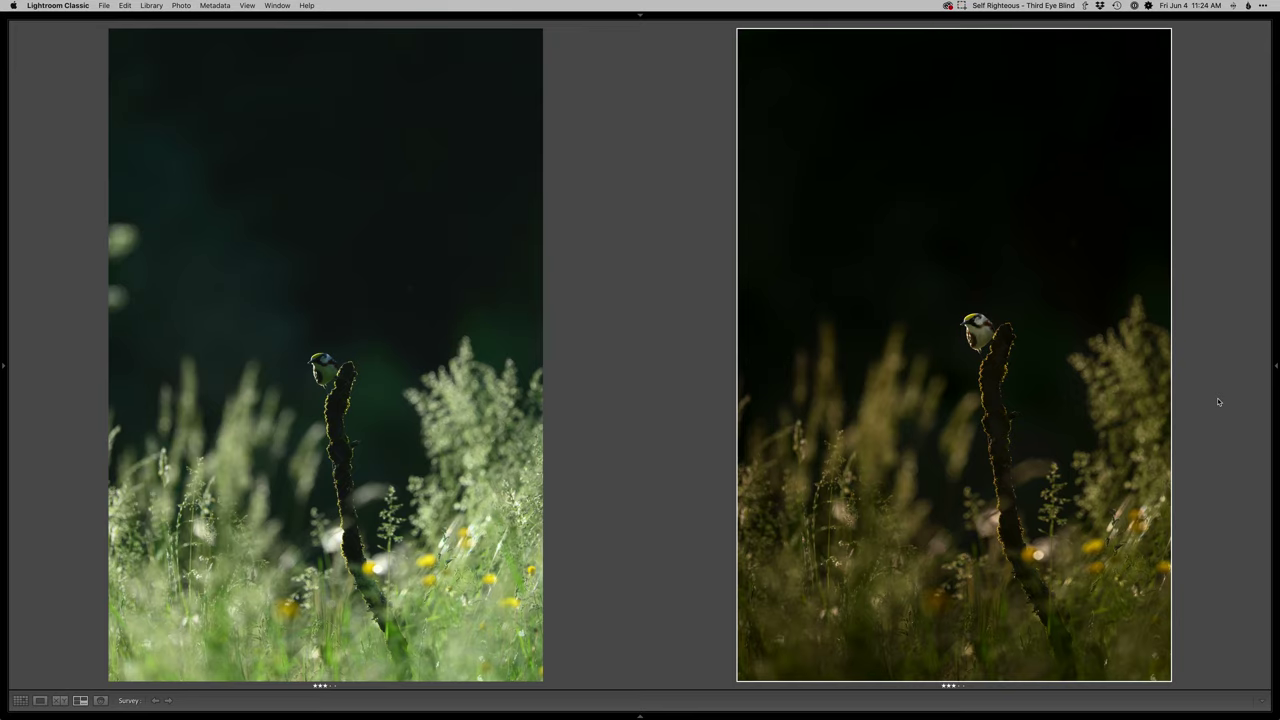
key(e)
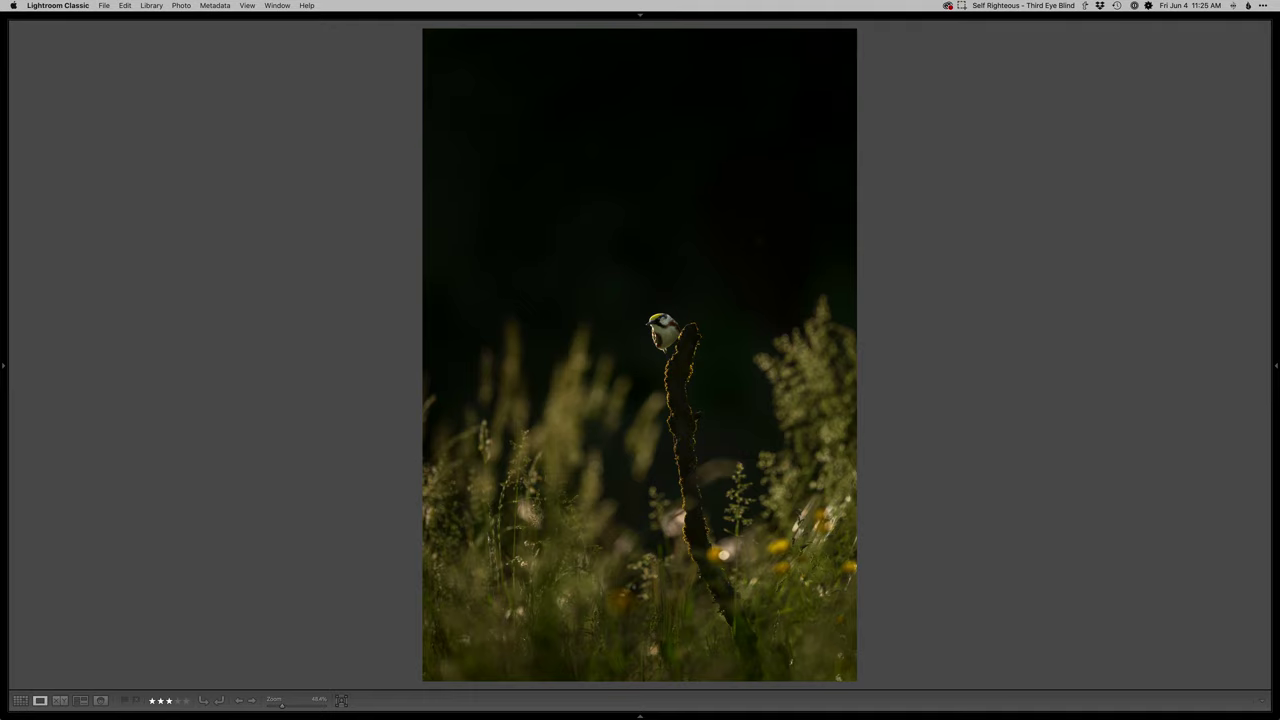